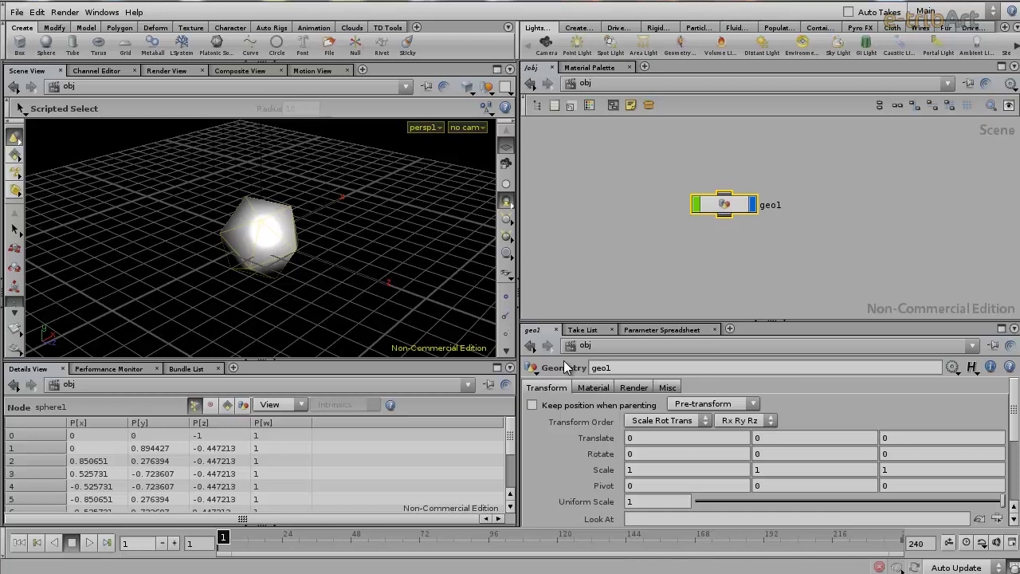
Step: Deselect the sphere, orbit the view, enter geo1, and nudge the sphere1 node
{"action": "left_click", "coordinate": [301, 228]}
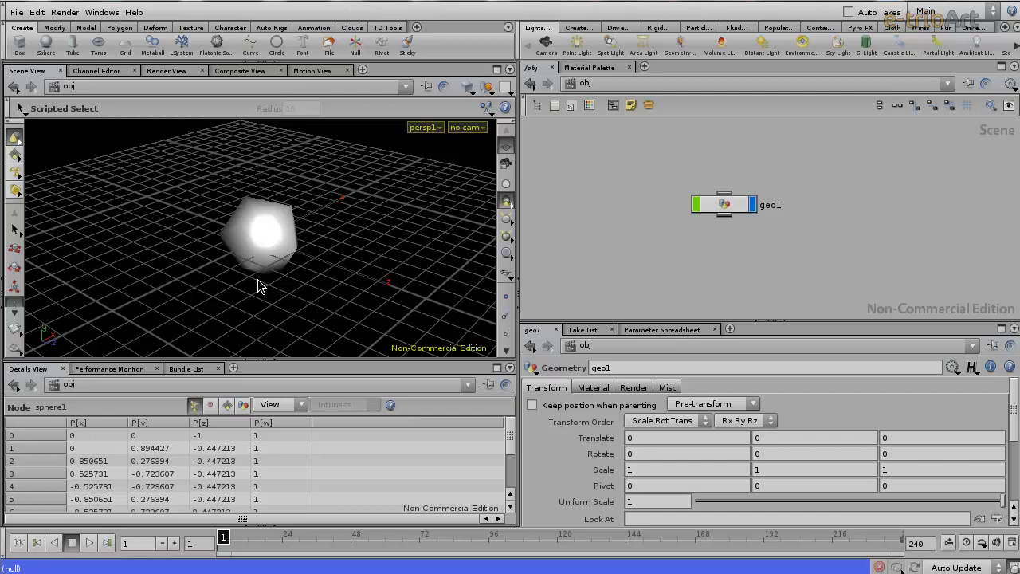
{"action": "key", "text": "Escape"}
{"action": "left_click_drag", "start_coordinate": [255, 278], "coordinate": [271, 275]}
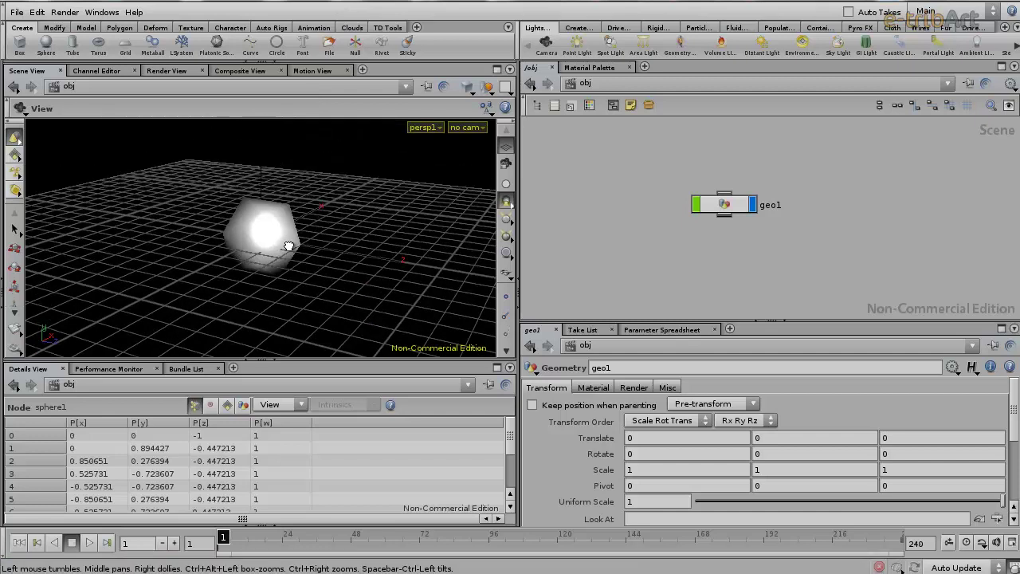
{"action": "double_click", "coordinate": [708, 201]}
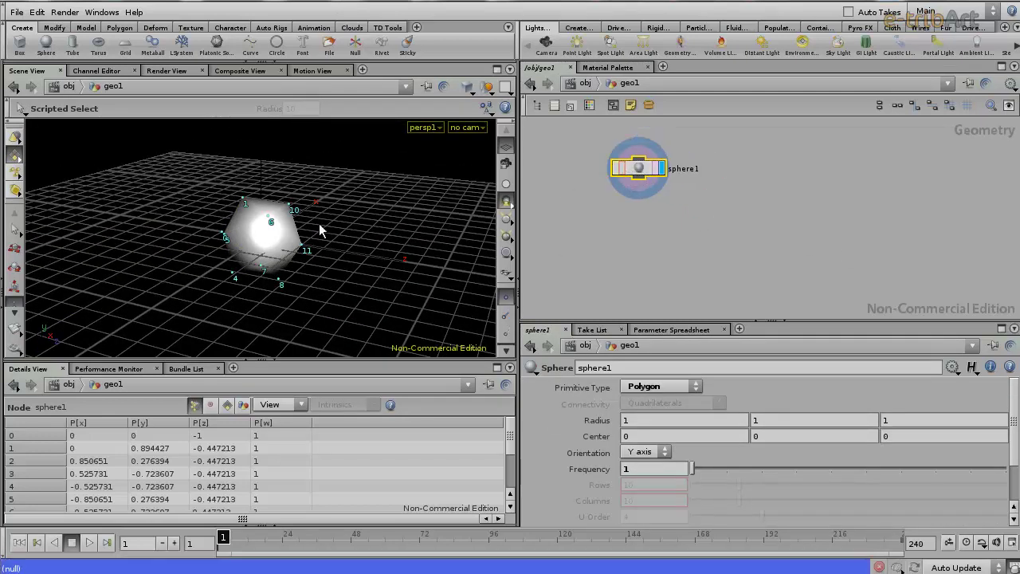
{"action": "left_click_drag", "start_coordinate": [321, 230], "coordinate": [270, 239]}
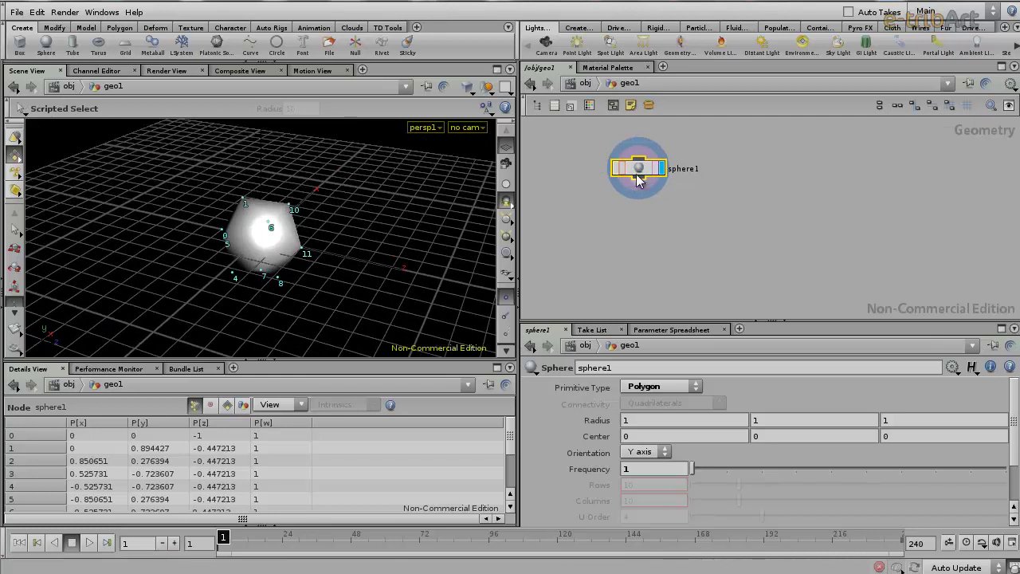
{"action": "left_click_drag", "start_coordinate": [635, 186], "coordinate": [691, 171]}
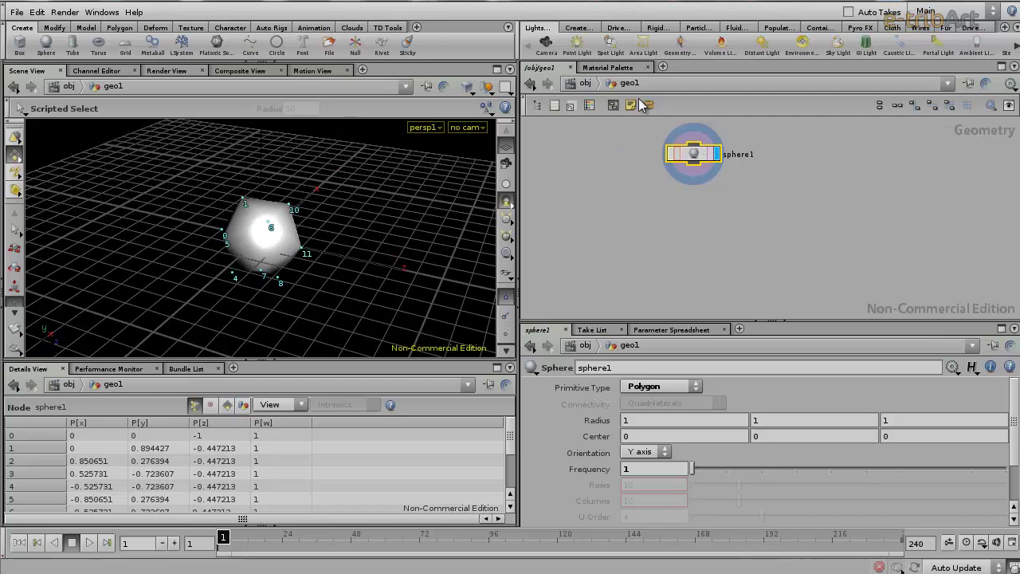
Step: Look at the empty part particle network, then return to obj and re-enter geo1
{"action": "left_click", "coordinate": [585, 84]}
{"action": "left_click", "coordinate": [586, 85]}
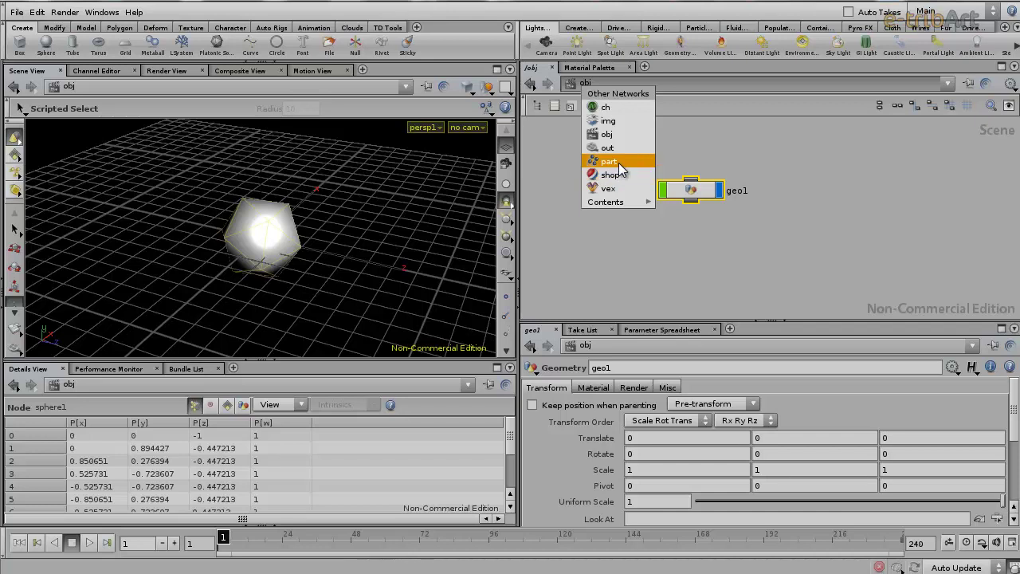
{"action": "left_click", "coordinate": [608, 162]}
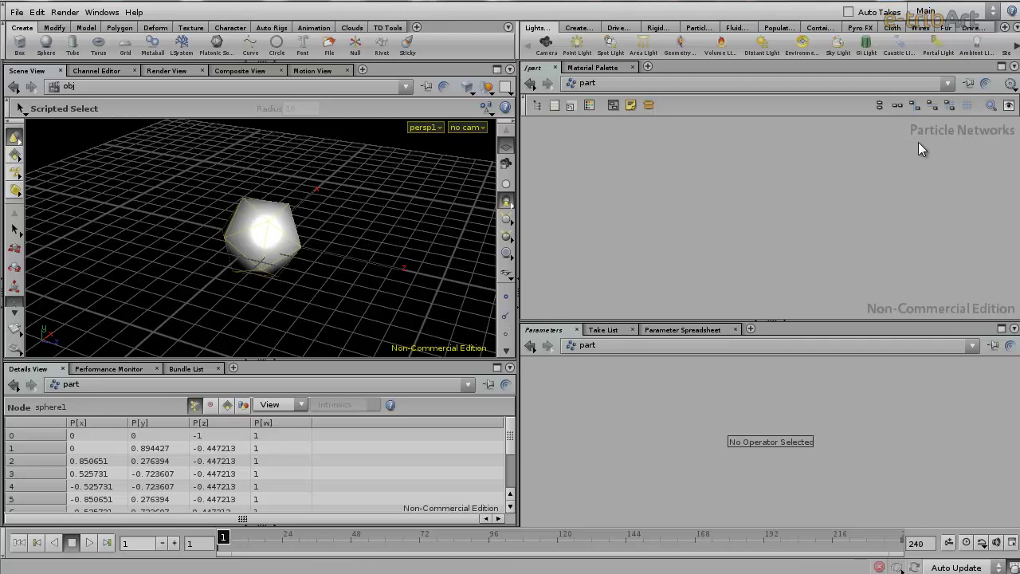
{"action": "left_click", "coordinate": [599, 82]}
{"action": "left_click", "coordinate": [621, 144]}
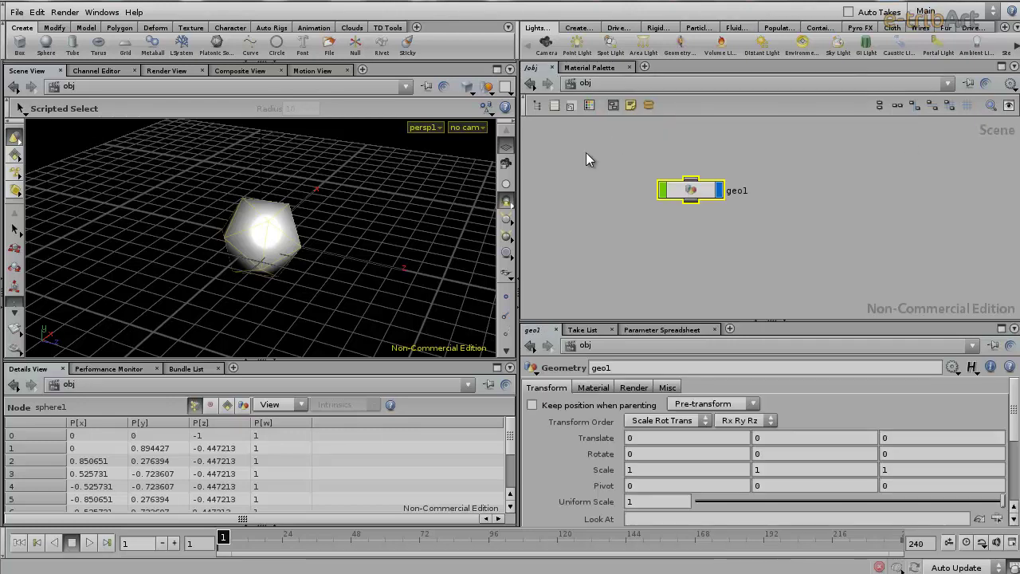
{"action": "double_click", "coordinate": [688, 185]}
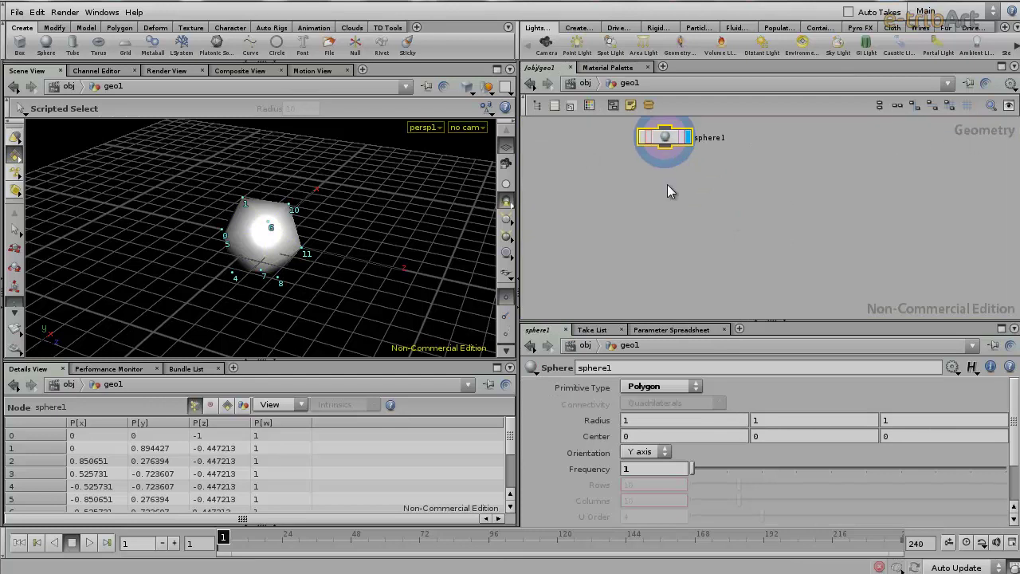
Step: Add a popnet1 POP Network below sphere1, wire sphere1's output into it, and enter it
{"action": "key", "text": "Tab"}
{"action": "type", "text": "pop"}
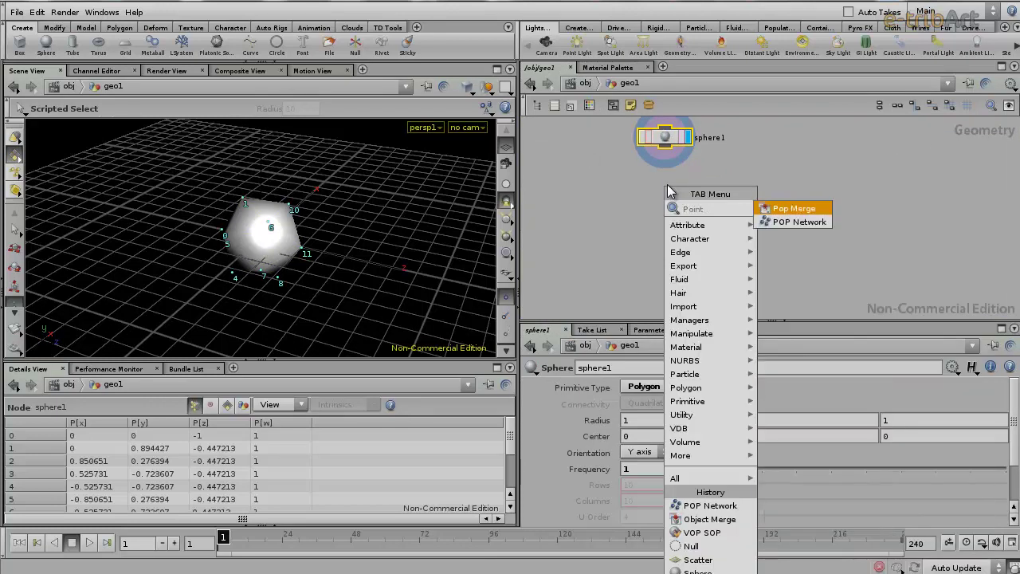
{"action": "left_click", "coordinate": [792, 222]}
{"action": "left_click", "coordinate": [668, 210]}
{"action": "left_click", "coordinate": [667, 210]}
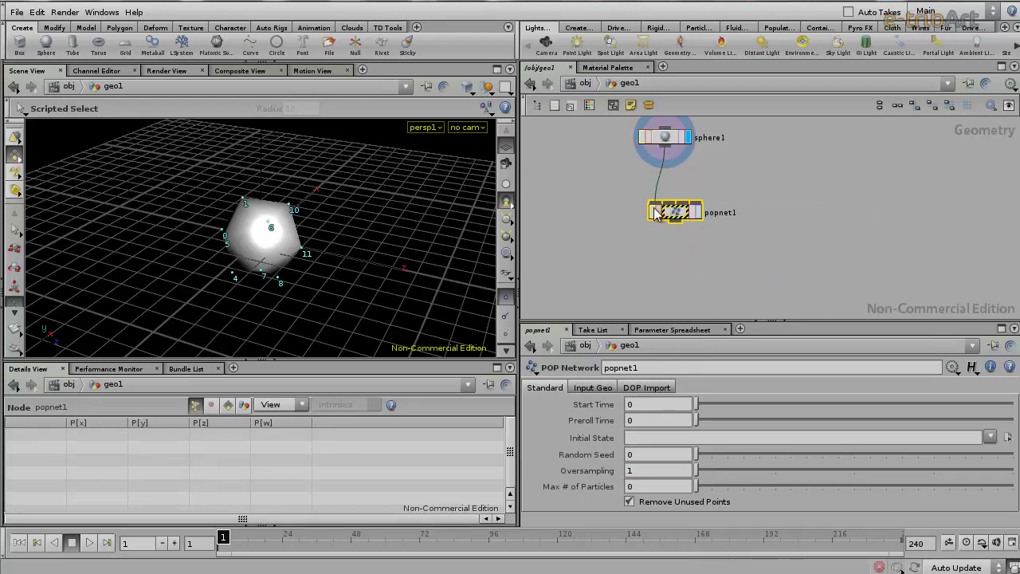
{"action": "mouse_move", "coordinate": [696, 220]}
{"action": "left_mouse_down"}
{"action": "mouse_move", "coordinate": [706, 220]}
{"action": "mouse_move", "coordinate": [663, 209]}
{"action": "left_mouse_up"}
{"action": "left_click", "coordinate": [680, 207]}
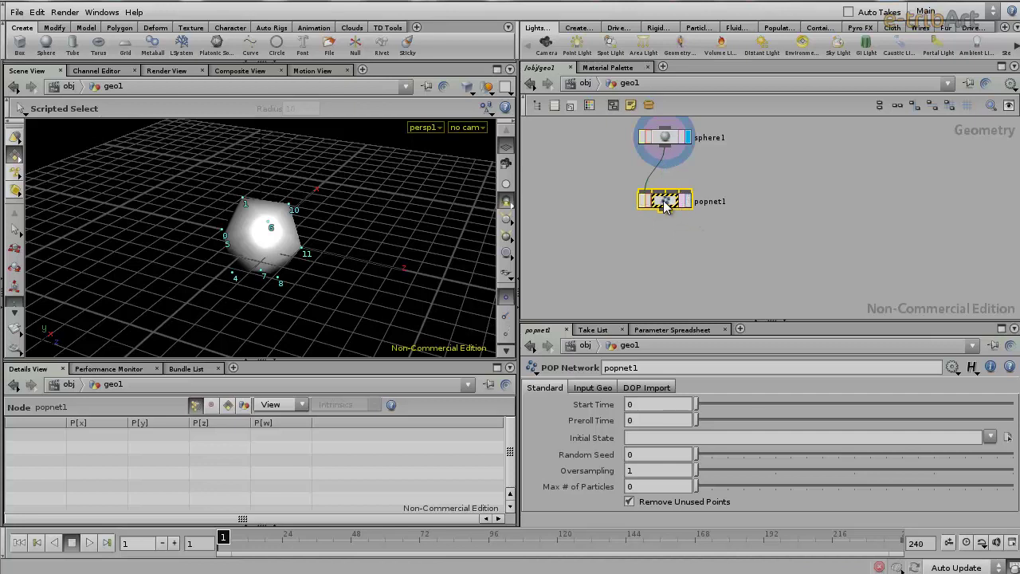
{"action": "double_click", "coordinate": [665, 205]}
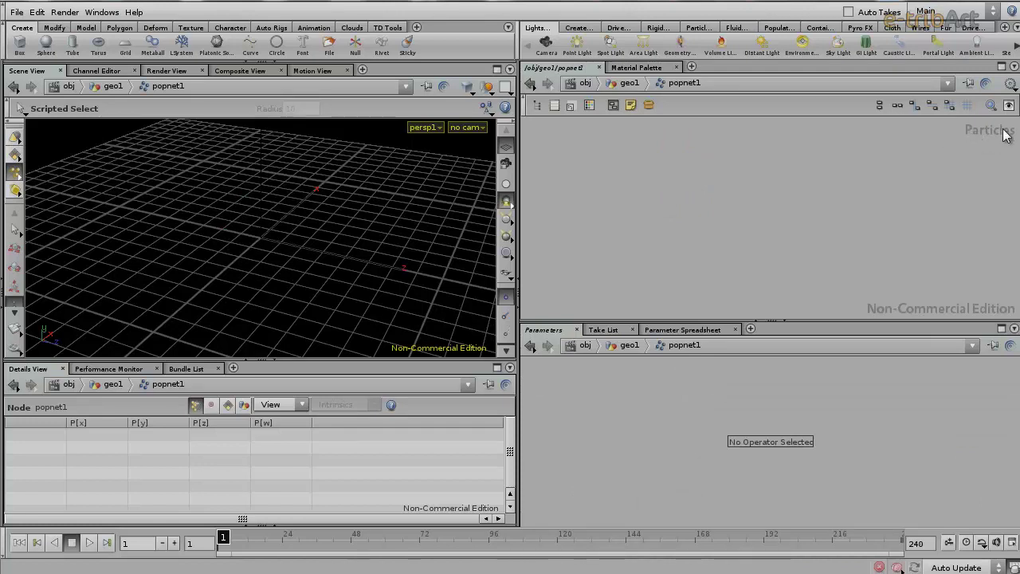
Step: Back at geo1 level, set popnet1's display flag and go inside it
{"action": "left_click", "coordinate": [673, 89]}
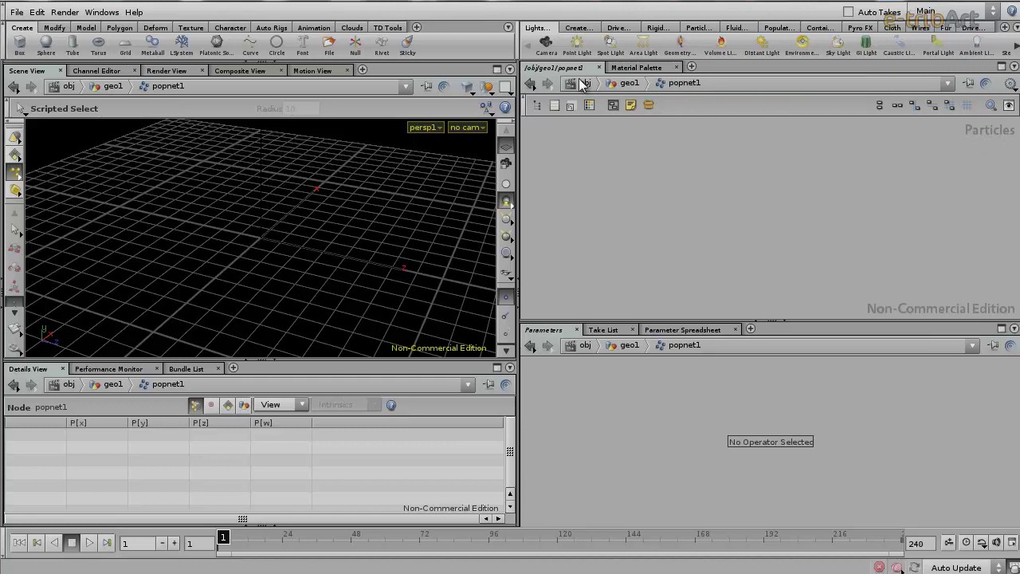
{"action": "left_click", "coordinate": [629, 85]}
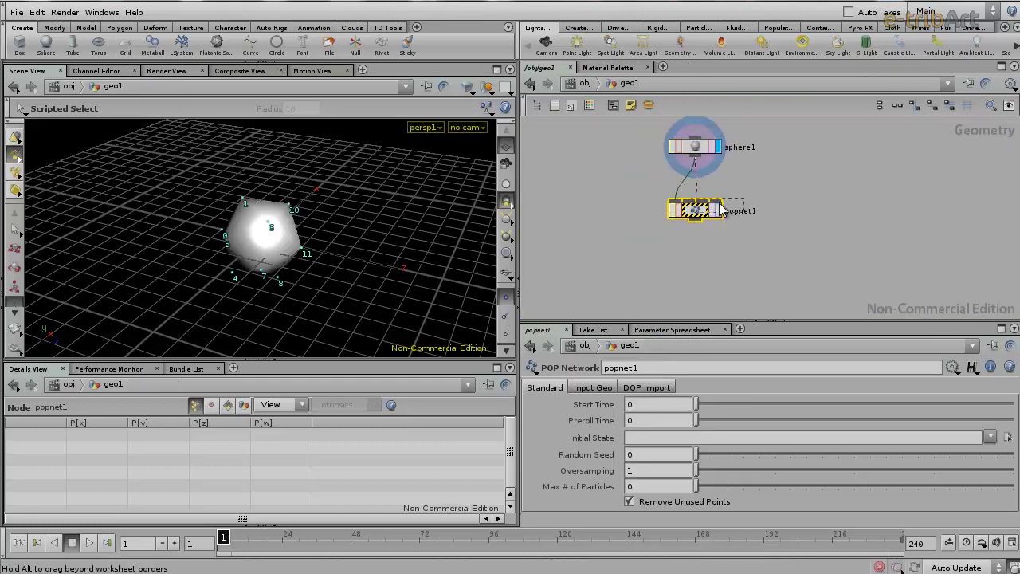
{"action": "left_click_drag", "start_coordinate": [699, 211], "coordinate": [721, 206]}
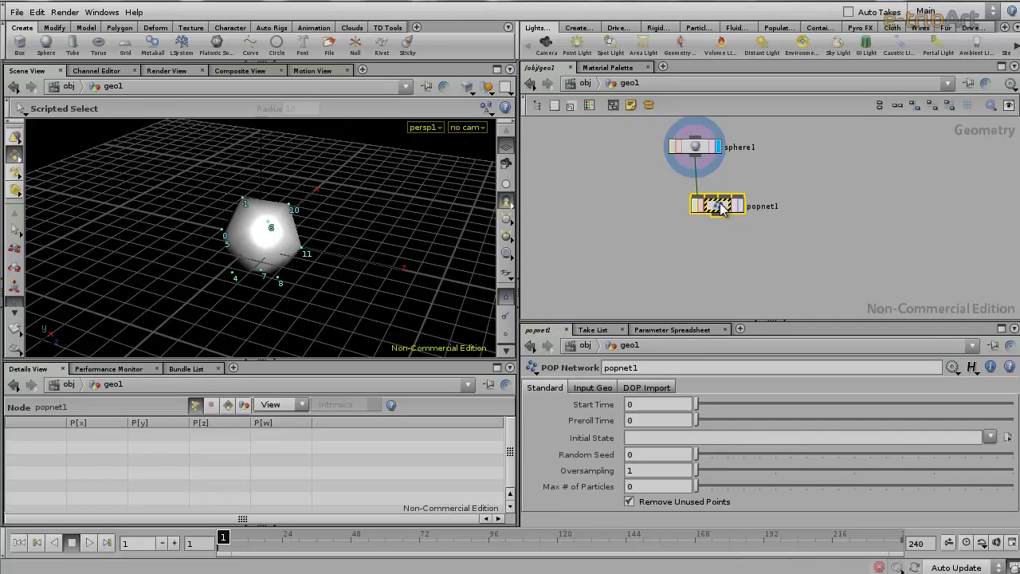
{"action": "left_click", "coordinate": [739, 206]}
{"action": "left_click_drag", "start_coordinate": [725, 217], "coordinate": [713, 217]}
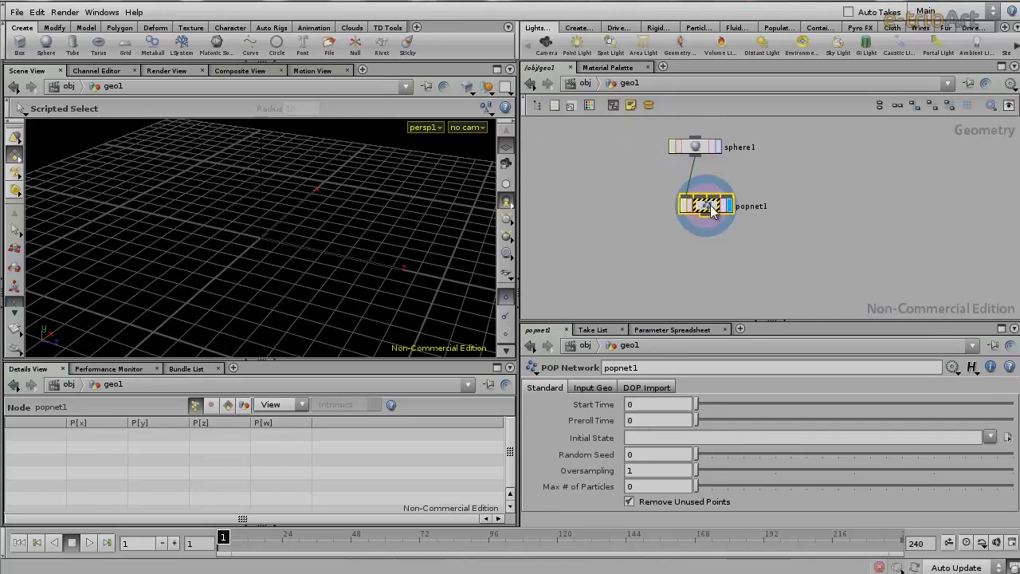
{"action": "double_click", "coordinate": [709, 211]}
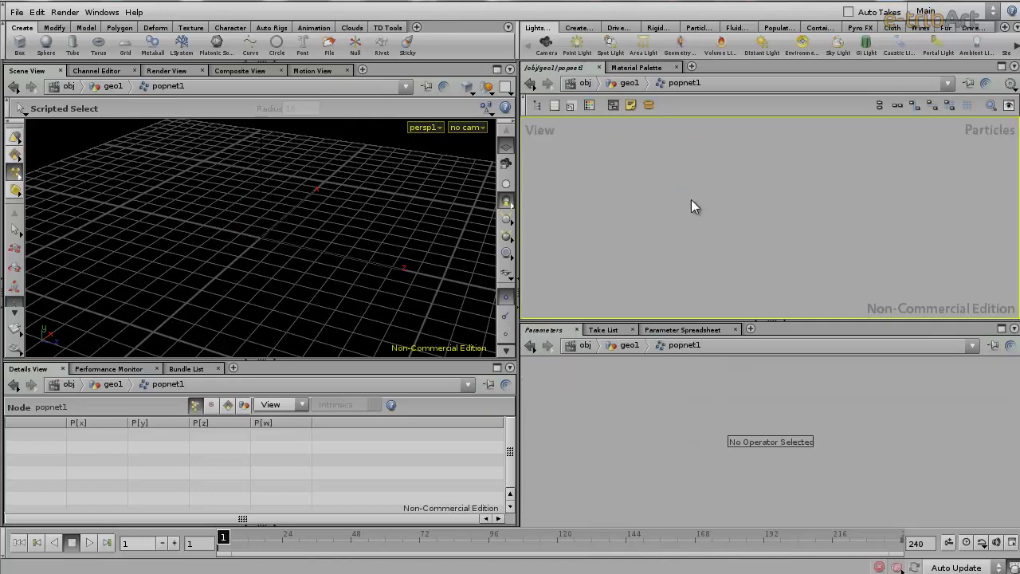
Step: Add a source1 POP with Geometry Source set to Use First Context Geometry, then return to geo1
{"action": "key", "text": "Tab"}
{"action": "type", "text": "Source"}
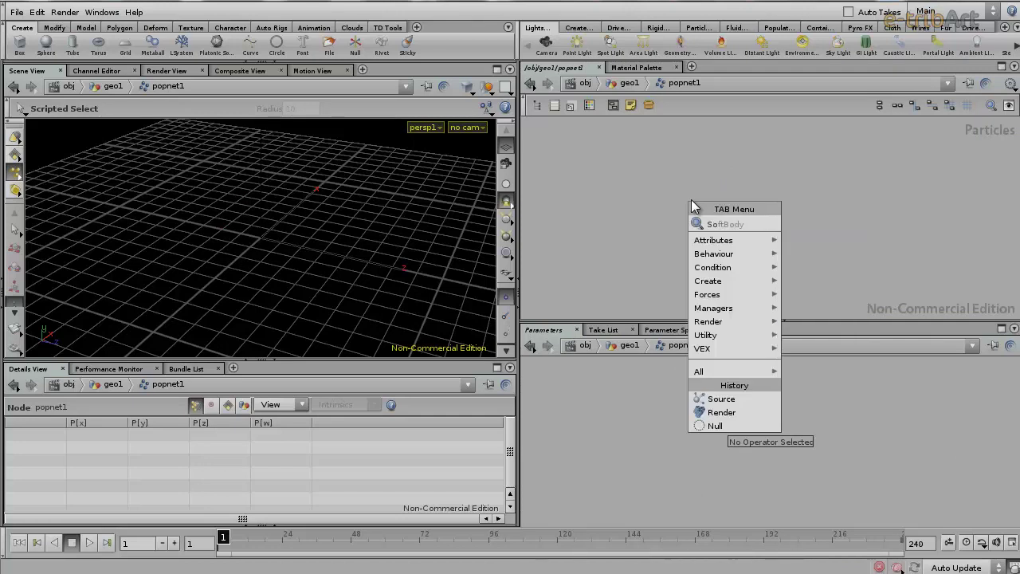
{"action": "left_click", "coordinate": [805, 224]}
{"action": "left_click", "coordinate": [700, 184]}
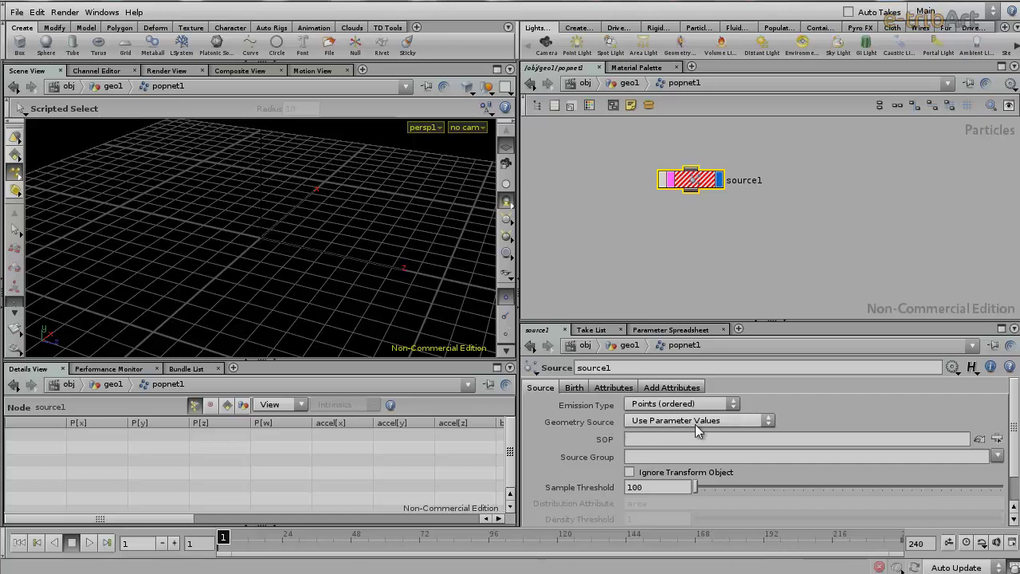
{"action": "left_click", "coordinate": [625, 83]}
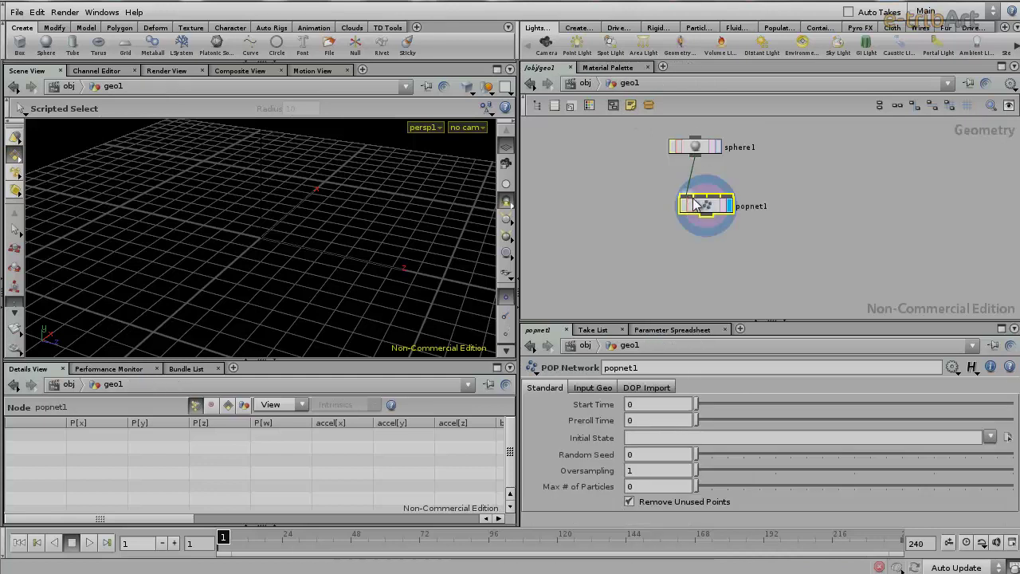
{"action": "double_click", "coordinate": [695, 205]}
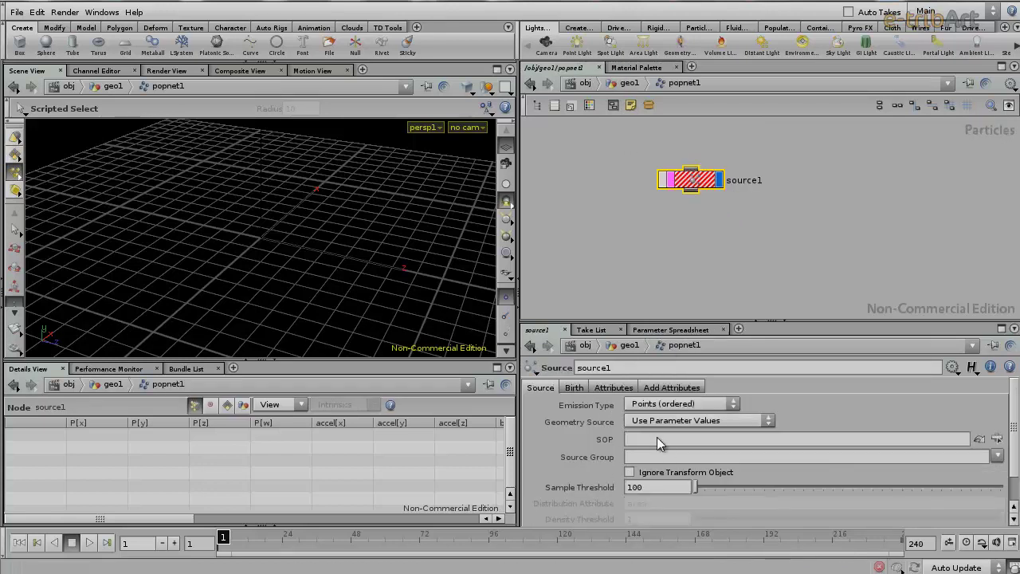
{"action": "left_click", "coordinate": [668, 421]}
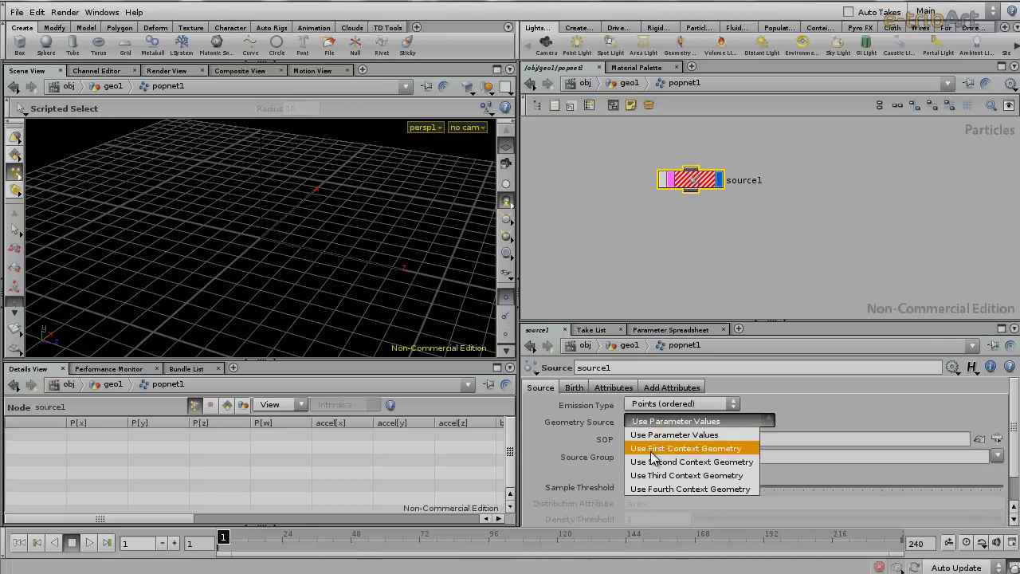
{"action": "left_click", "coordinate": [737, 450]}
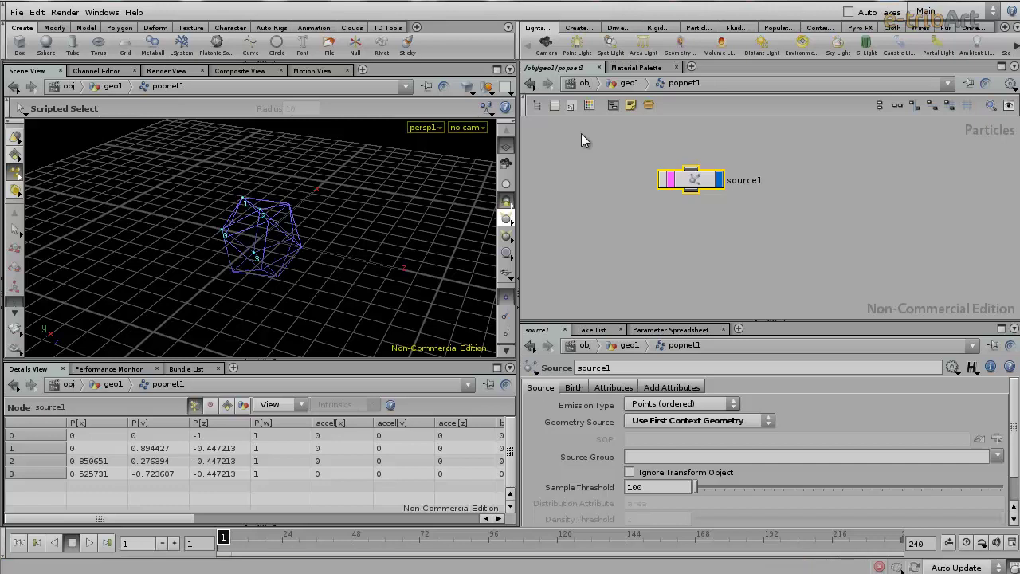
{"action": "left_click", "coordinate": [626, 82]}
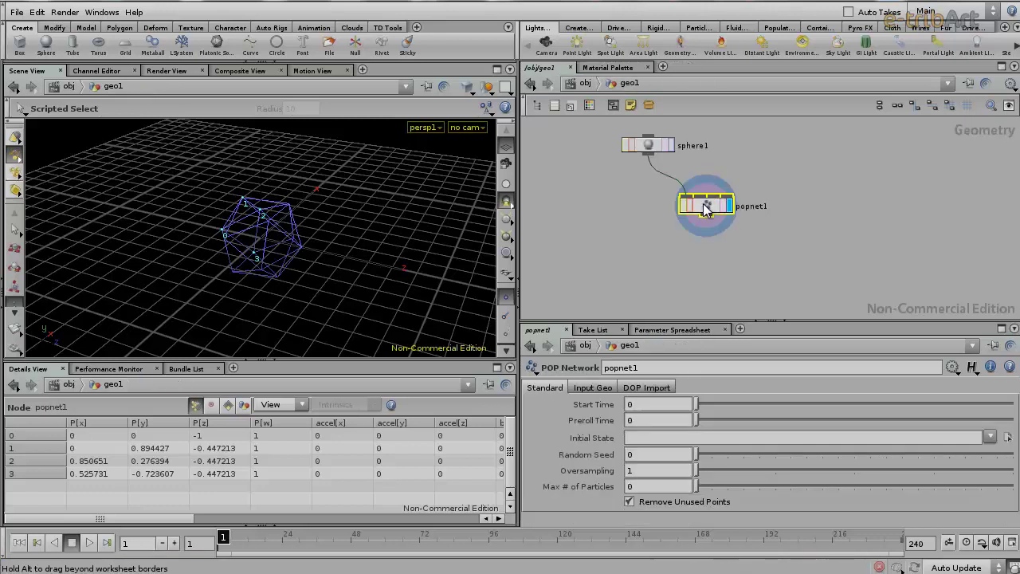
Step: Hide the viewport reference grid and orbit around the icosahedron
{"action": "left_click_drag", "start_coordinate": [707, 200], "coordinate": [699, 200]}
{"action": "left_click", "coordinate": [505, 147]}
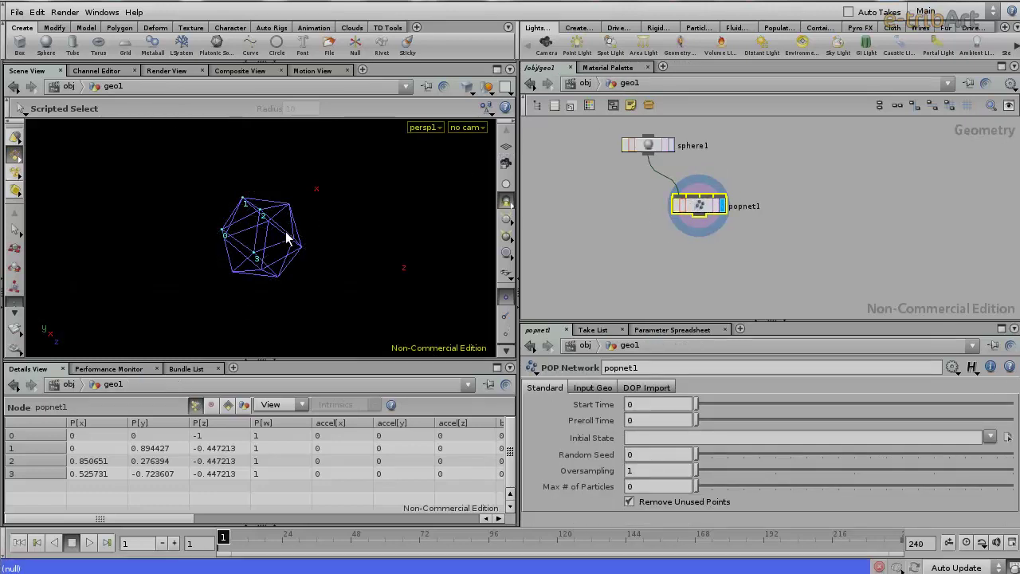
{"action": "key", "text": "Escape"}
{"action": "left_click_drag", "start_coordinate": [249, 255], "coordinate": [297, 217]}
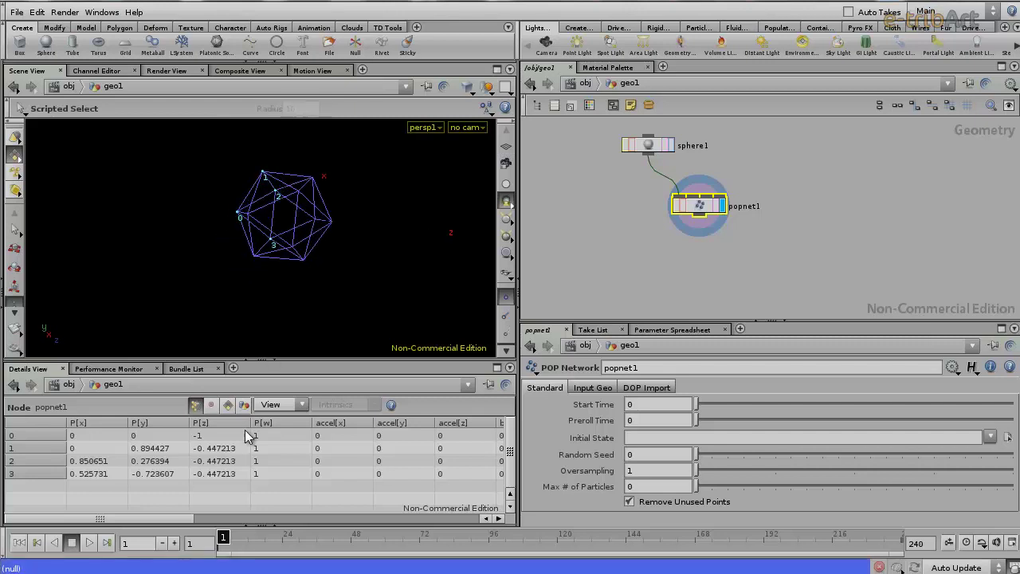
Step: Scrub the timeline forward to see particles accumulate, then back to frame 1
{"action": "left_click_drag", "start_coordinate": [225, 538], "coordinate": [458, 542]}
{"action": "mouse_move", "coordinate": [513, 433]}
{"action": "left_mouse_down"}
{"action": "mouse_move", "coordinate": [512, 489]}
{"action": "mouse_move", "coordinate": [511, 412]}
{"action": "left_mouse_up"}
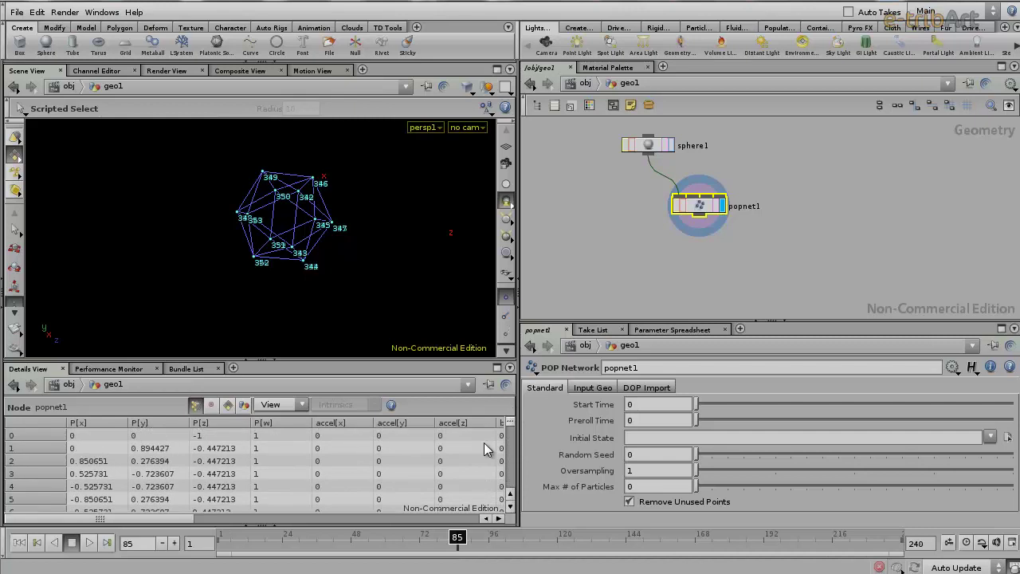
{"action": "left_click_drag", "start_coordinate": [451, 544], "coordinate": [223, 542]}
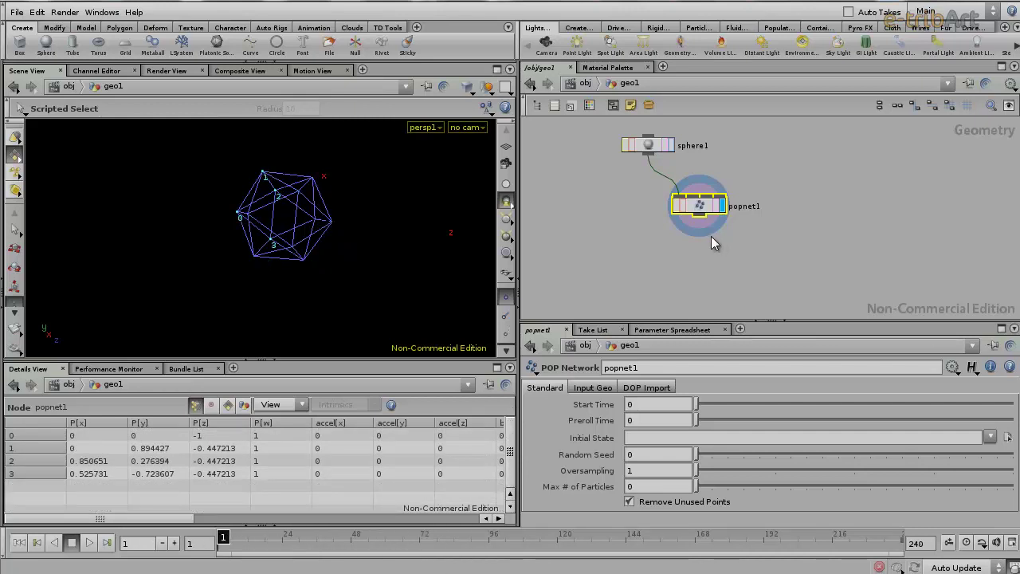
{"action": "left_click_drag", "start_coordinate": [698, 209], "coordinate": [680, 211]}
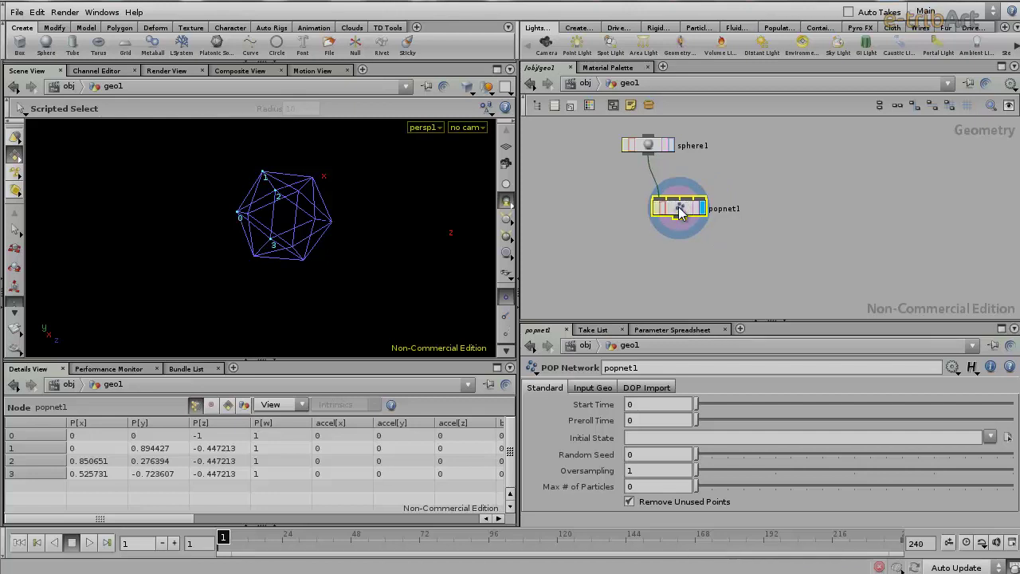
Step: Set source1's Initial Velocity to Set initial velocity (0,0,0, variance 1), play, then reset to frame 1
{"action": "double_click", "coordinate": [680, 210]}
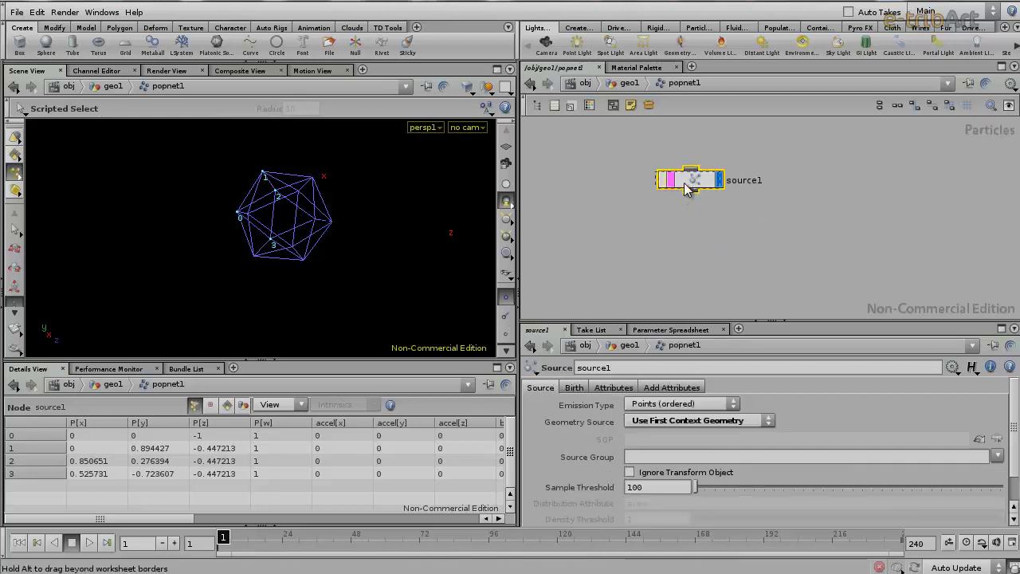
{"action": "left_click", "coordinate": [612, 386]}
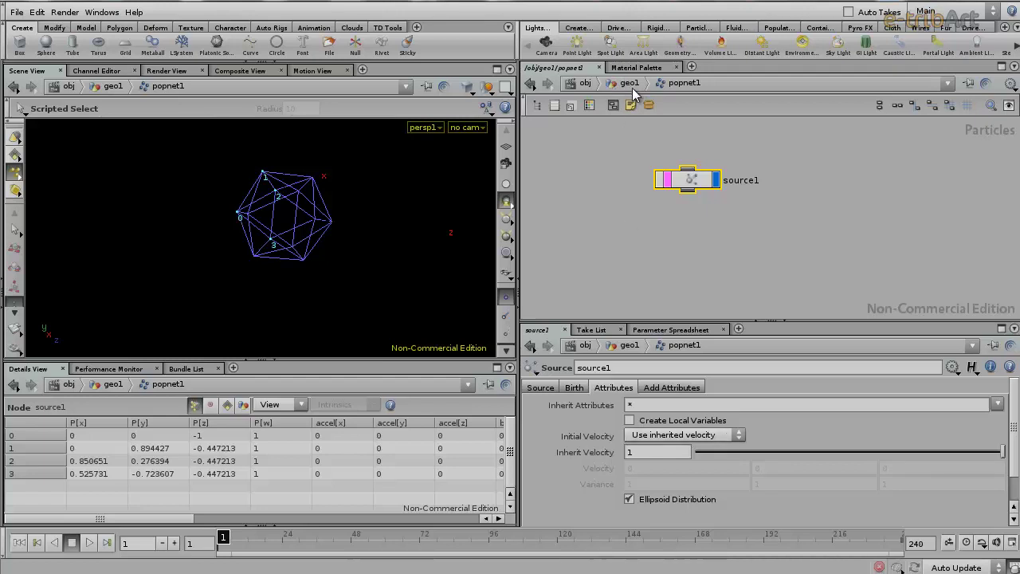
{"action": "left_click", "coordinate": [675, 434]}
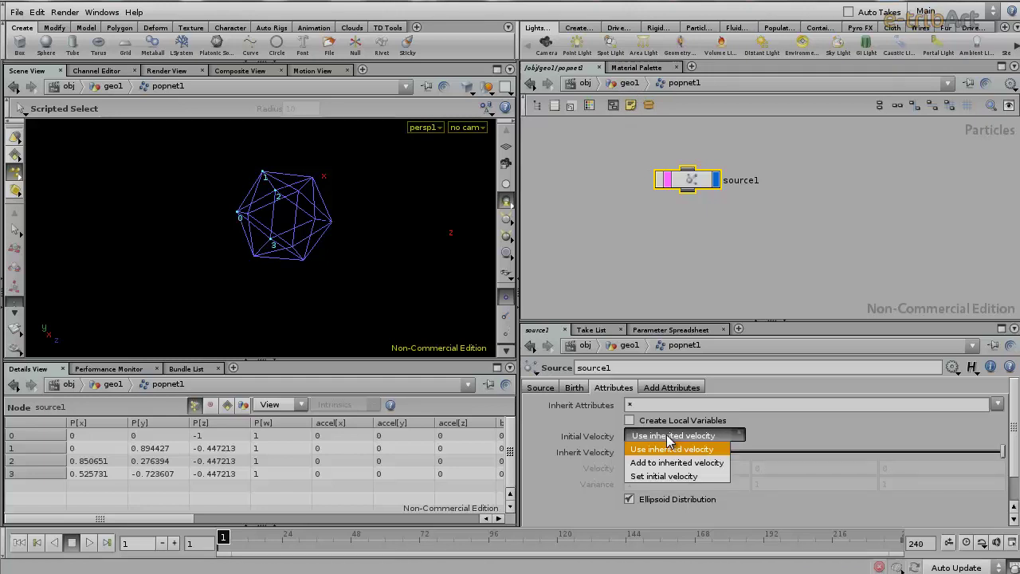
{"action": "left_click", "coordinate": [674, 478]}
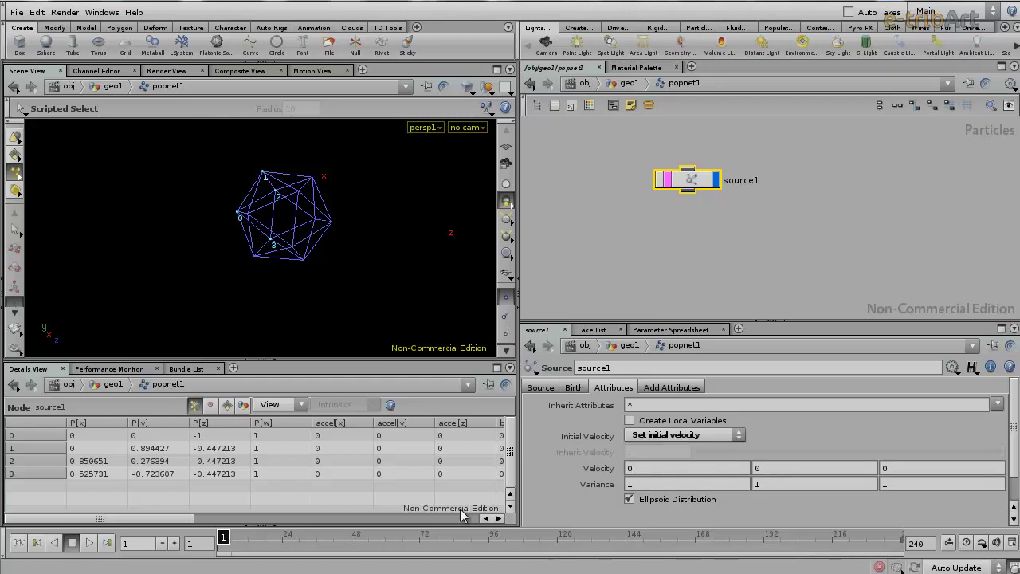
{"action": "key", "text": "Up"}
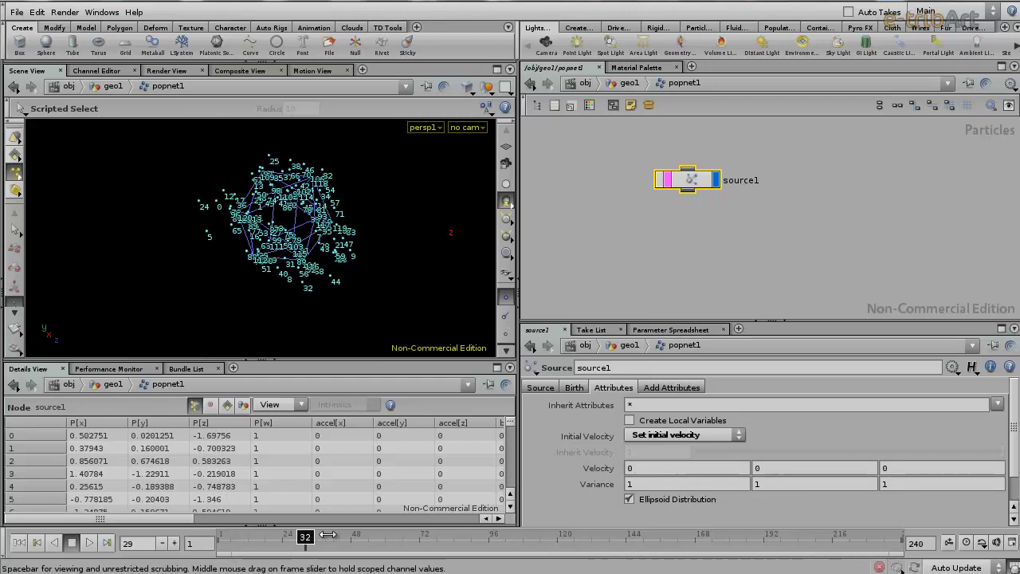
{"action": "key", "text": "ctrl+Up"}
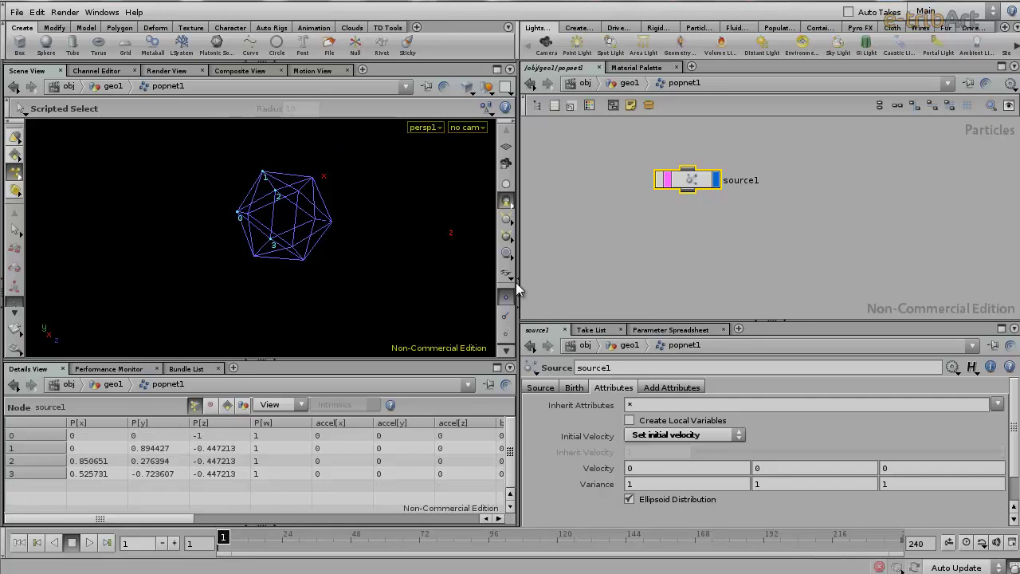
Step: Widen the viewport, collapse the Details View spreadsheet, and preview particles near frame 50
{"action": "left_click_drag", "start_coordinate": [519, 207], "coordinate": [562, 207]}
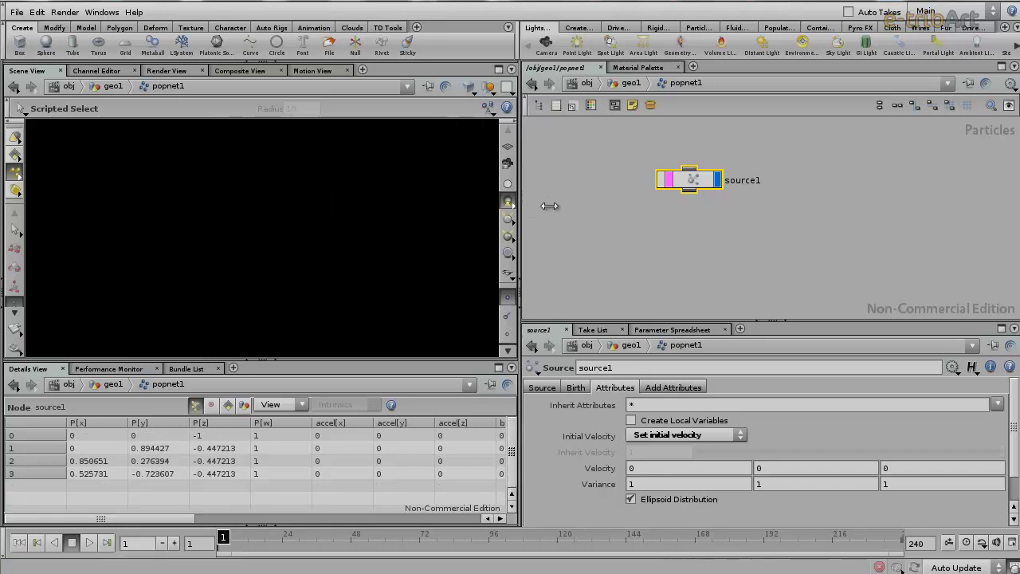
{"action": "left_click", "coordinate": [301, 359]}
{"action": "left_click", "coordinate": [549, 351]}
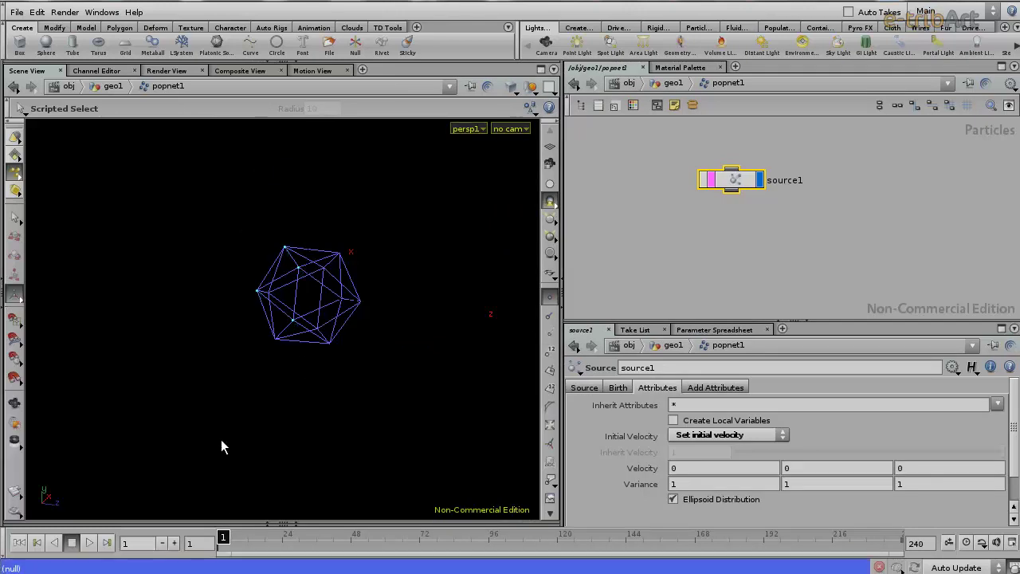
{"action": "left_click", "coordinate": [671, 83]}
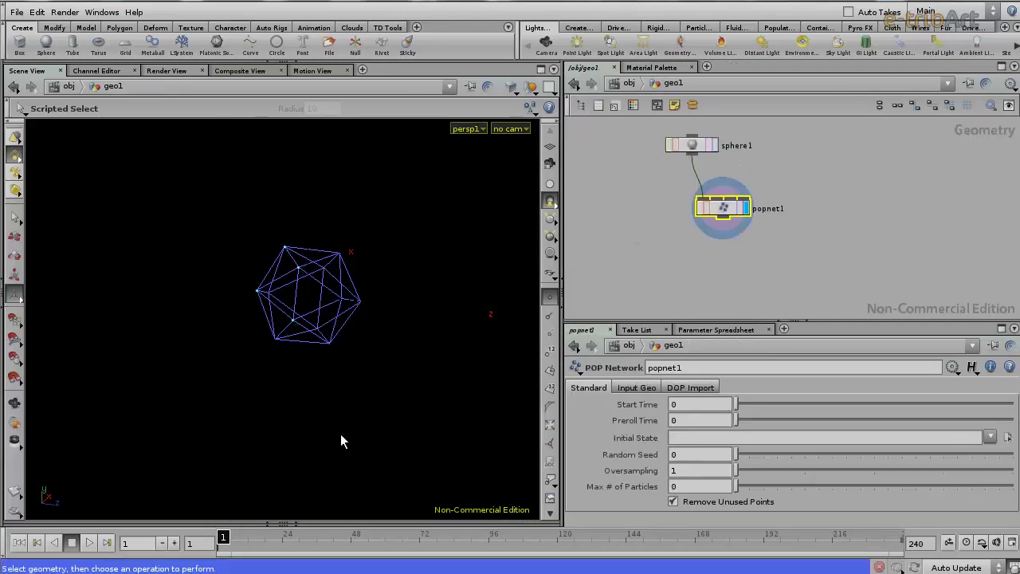
{"action": "mouse_move", "coordinate": [223, 537]}
{"action": "left_mouse_down"}
{"action": "mouse_move", "coordinate": [532, 542]}
{"action": "mouse_move", "coordinate": [215, 543]}
{"action": "left_mouse_up"}
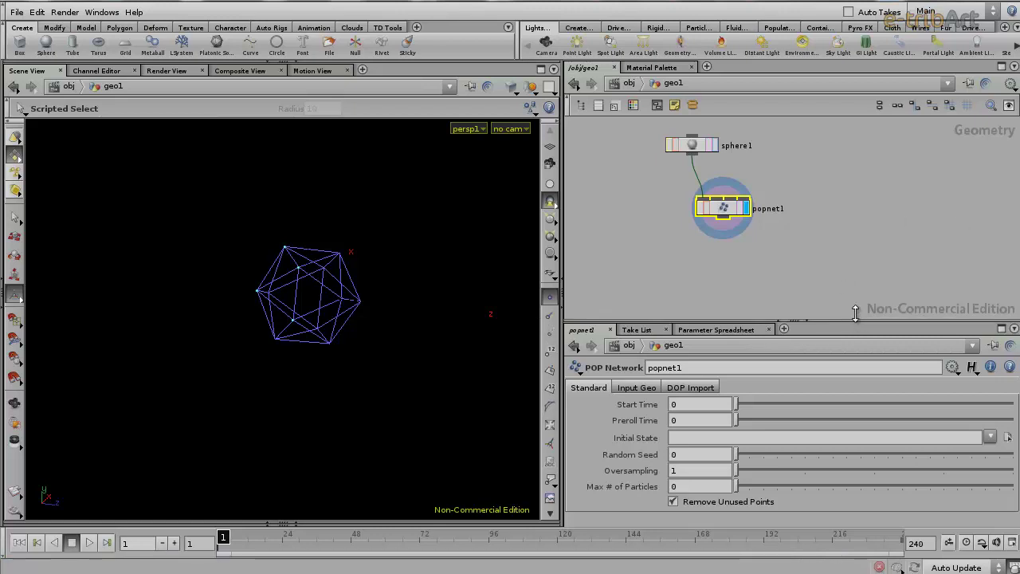
Step: Inside popnet1, keep source1's Emission Type at Points (ordered) and show point numbers
{"action": "left_click_drag", "start_coordinate": [856, 324], "coordinate": [852, 272]}
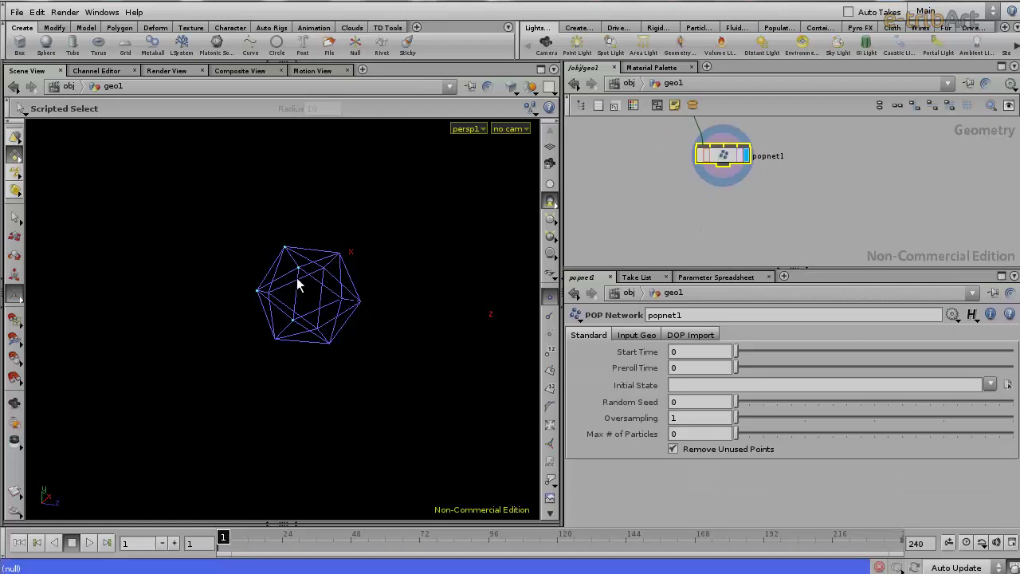
{"action": "middle_click_drag", "start_coordinate": [770, 205], "coordinate": [758, 255]}
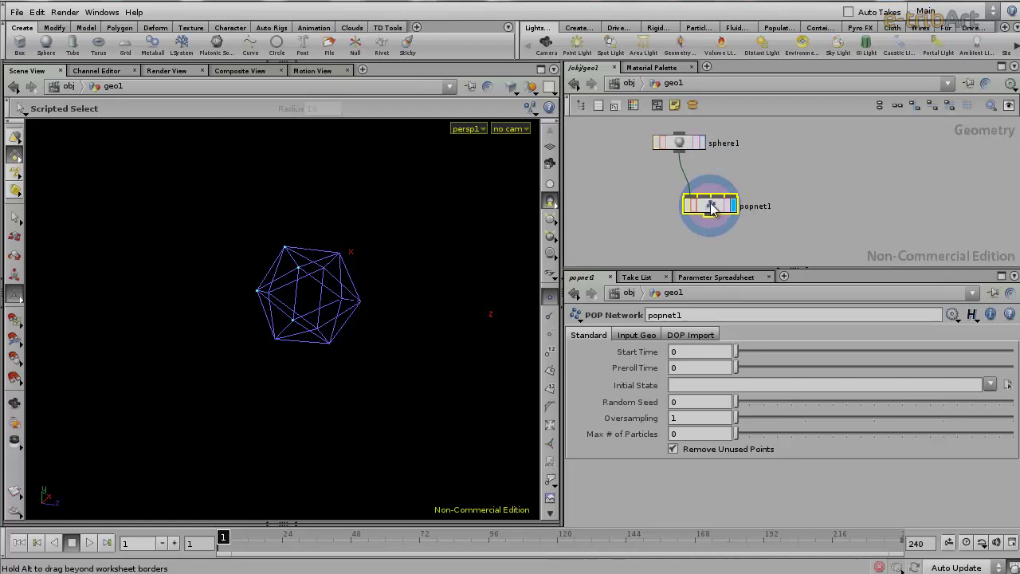
{"action": "double_click", "coordinate": [712, 207]}
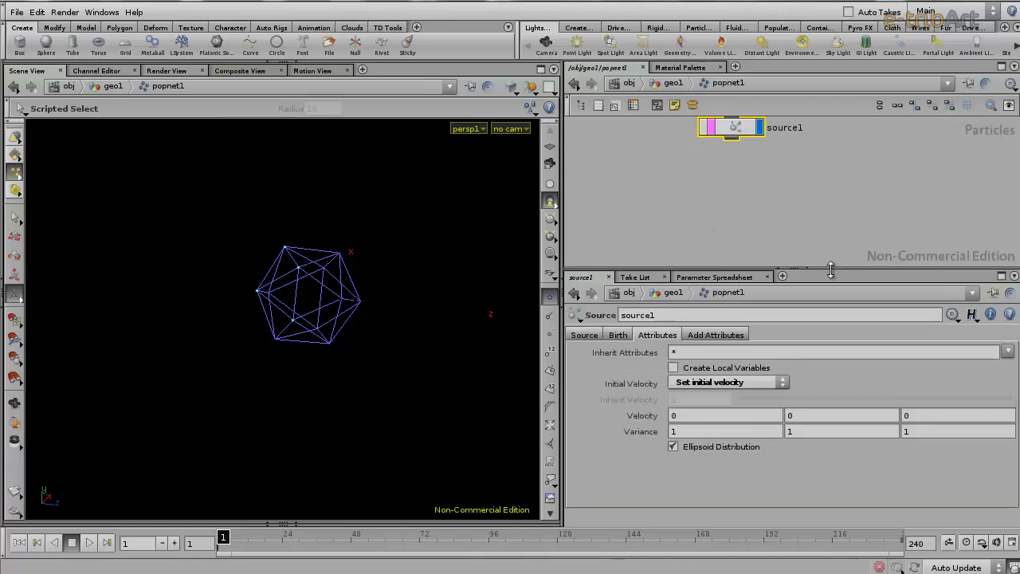
{"action": "left_click_drag", "start_coordinate": [830, 271], "coordinate": [829, 326]}
{"action": "left_click_drag", "start_coordinate": [746, 182], "coordinate": [736, 214]}
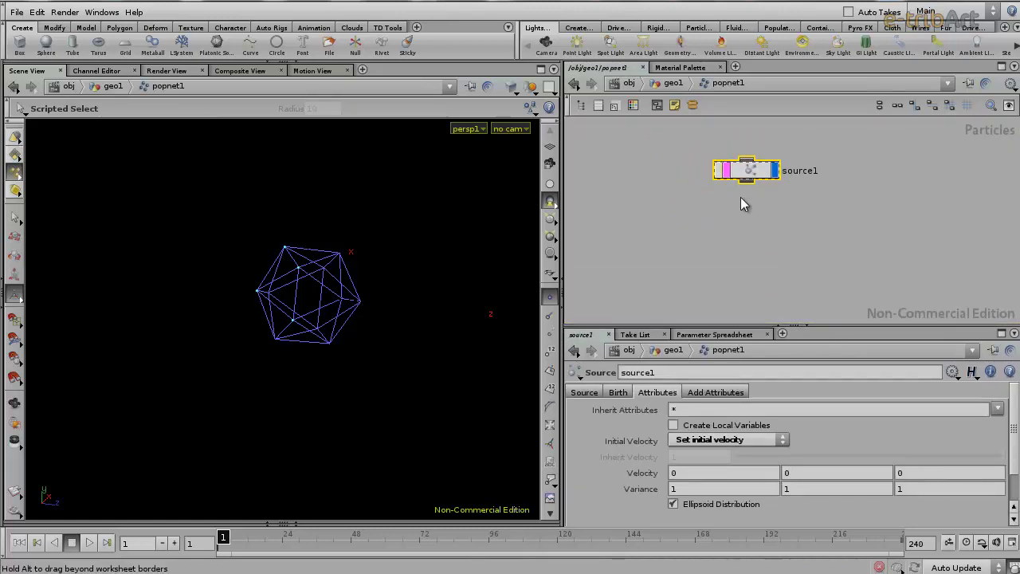
{"action": "left_click_drag", "start_coordinate": [878, 327], "coordinate": [880, 259]}
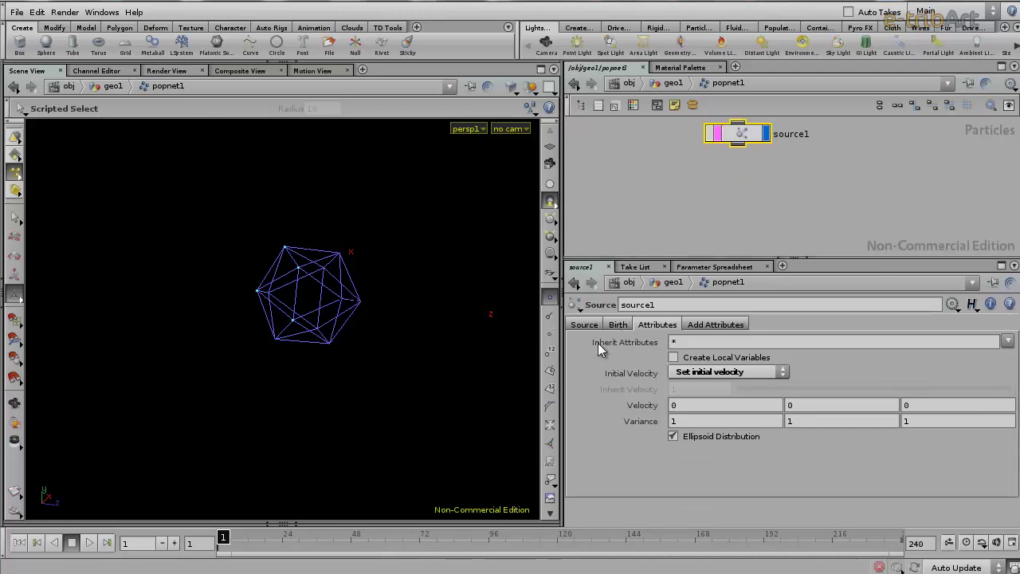
{"action": "left_click", "coordinate": [614, 325]}
{"action": "left_click", "coordinate": [588, 326]}
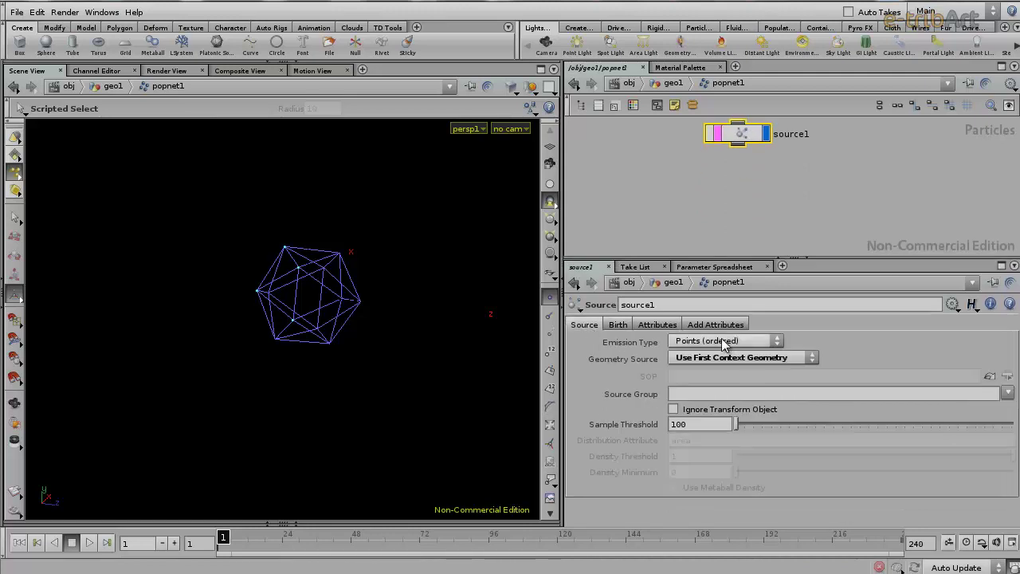
{"action": "left_click", "coordinate": [721, 342]}
{"action": "left_click", "coordinate": [722, 354]}
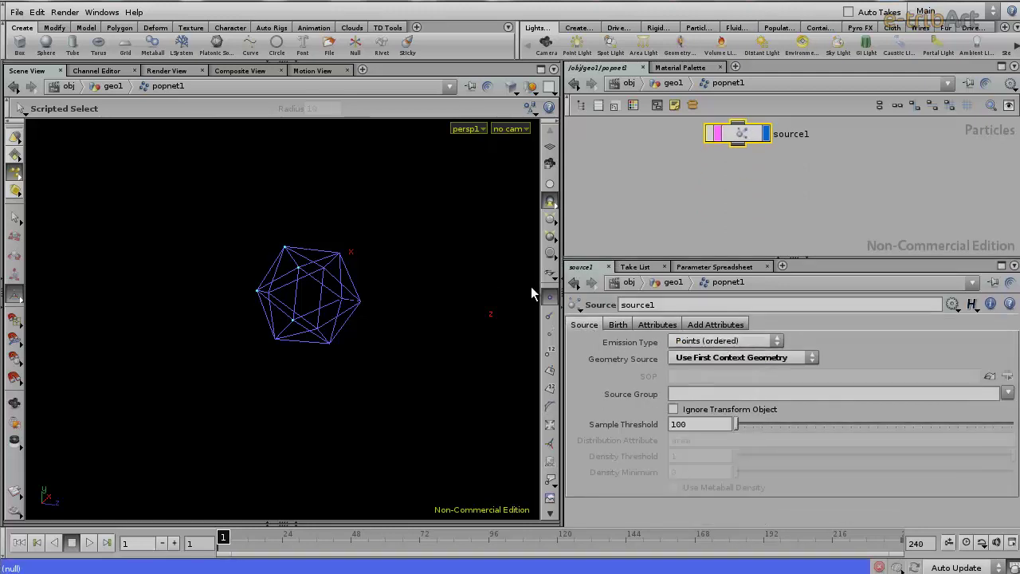
{"action": "left_click", "coordinate": [549, 352]}
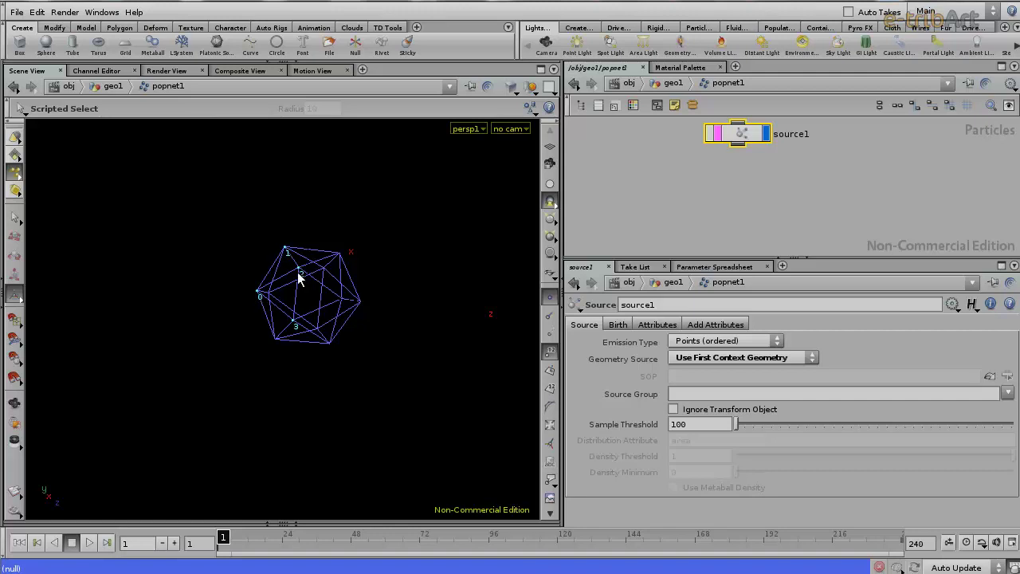
Step: At geo1, display and select sphere1, and switch viewport shading to wireframe
{"action": "left_click", "coordinate": [671, 83]}
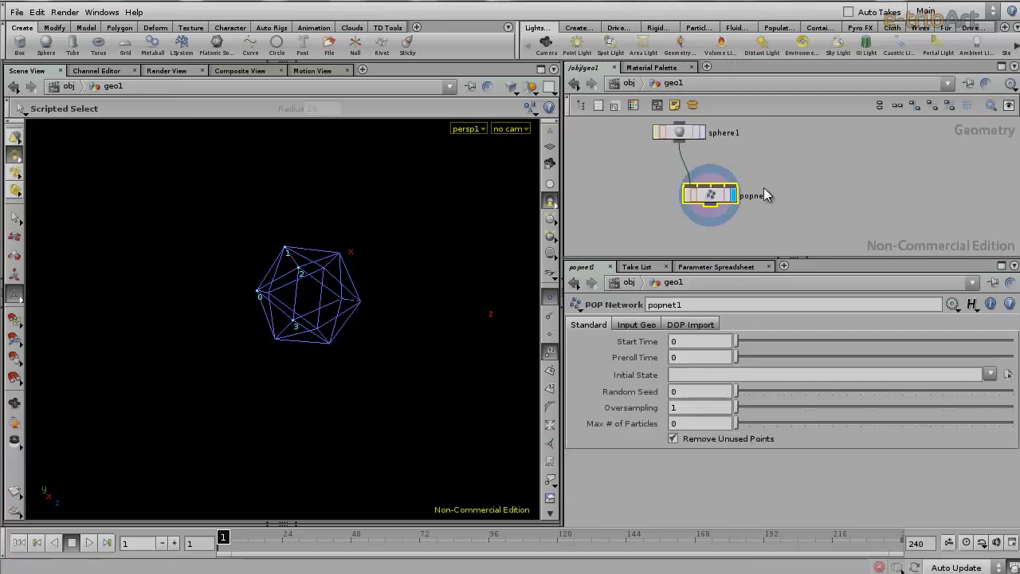
{"action": "left_click", "coordinate": [702, 132]}
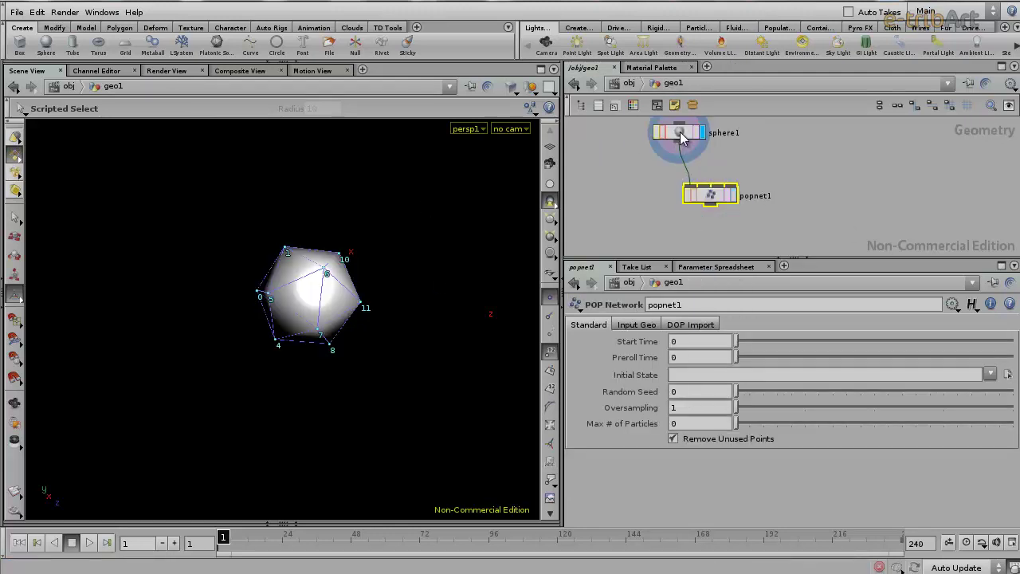
{"action": "left_click", "coordinate": [679, 134]}
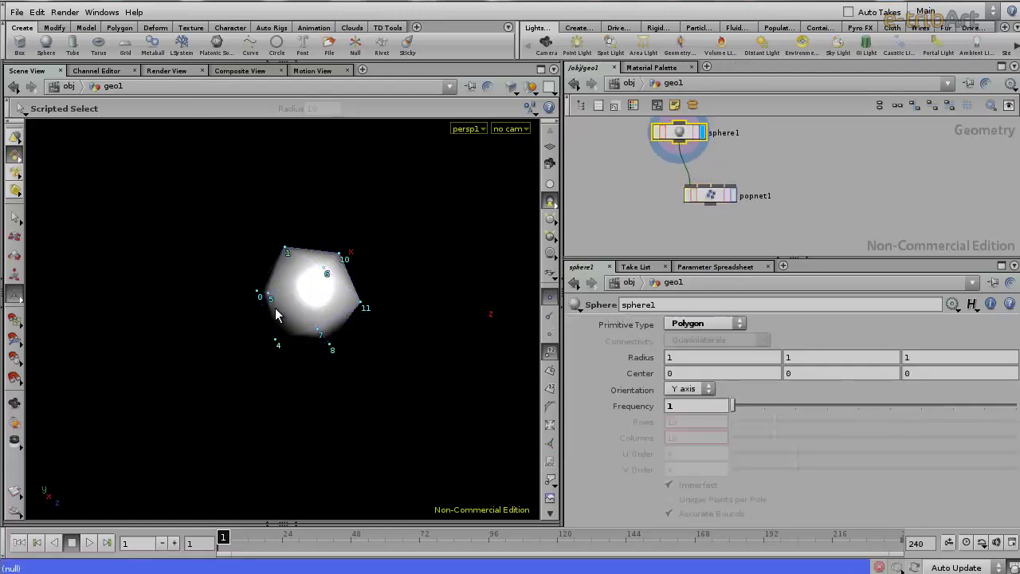
{"action": "left_click", "coordinate": [512, 88]}
{"action": "left_click", "coordinate": [541, 136]}
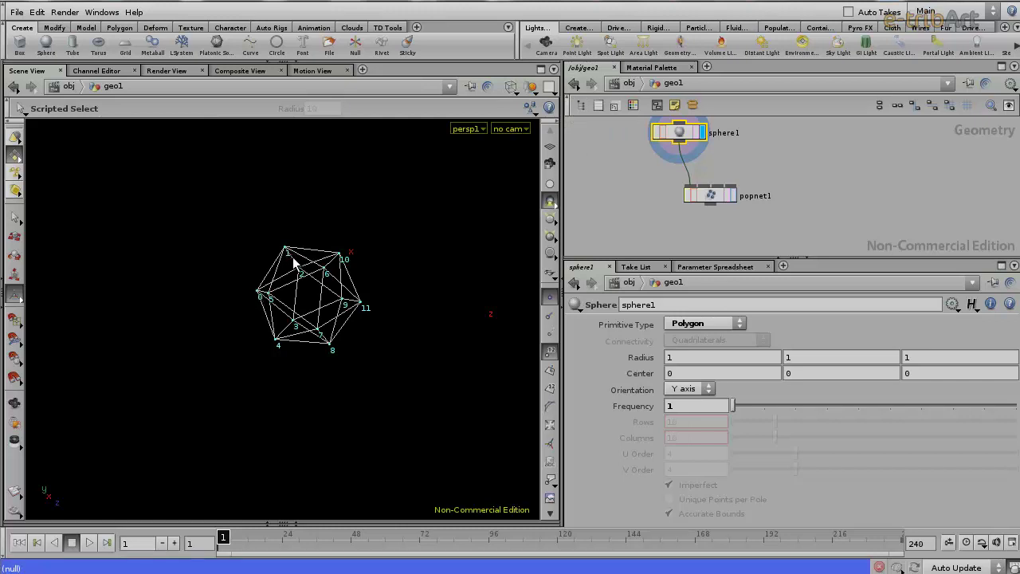
Step: Inside popnet1, change source1's Emission Type to Surfaces (random)
{"action": "double_click", "coordinate": [721, 197]}
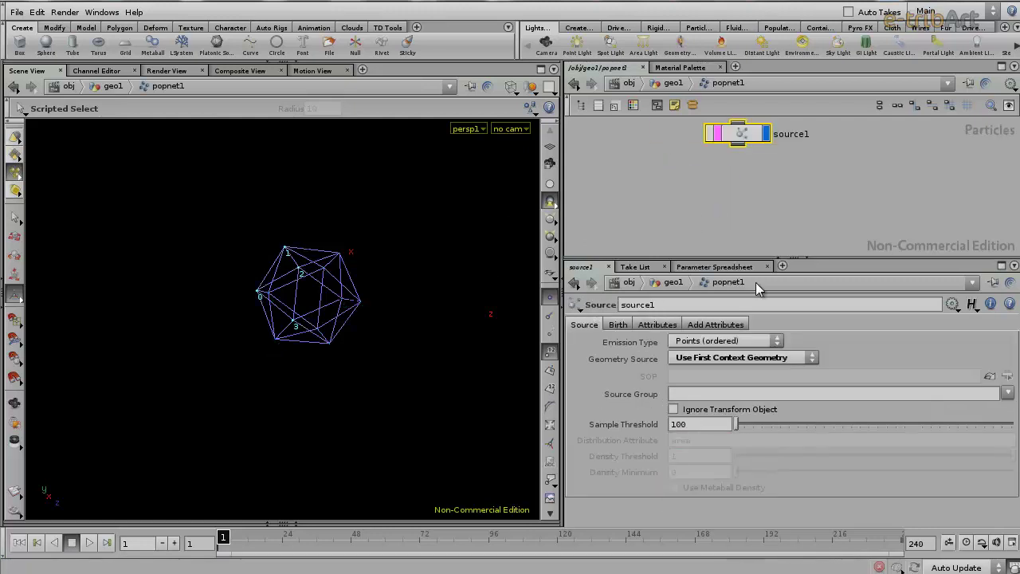
{"action": "left_click_drag", "start_coordinate": [739, 142], "coordinate": [725, 175]}
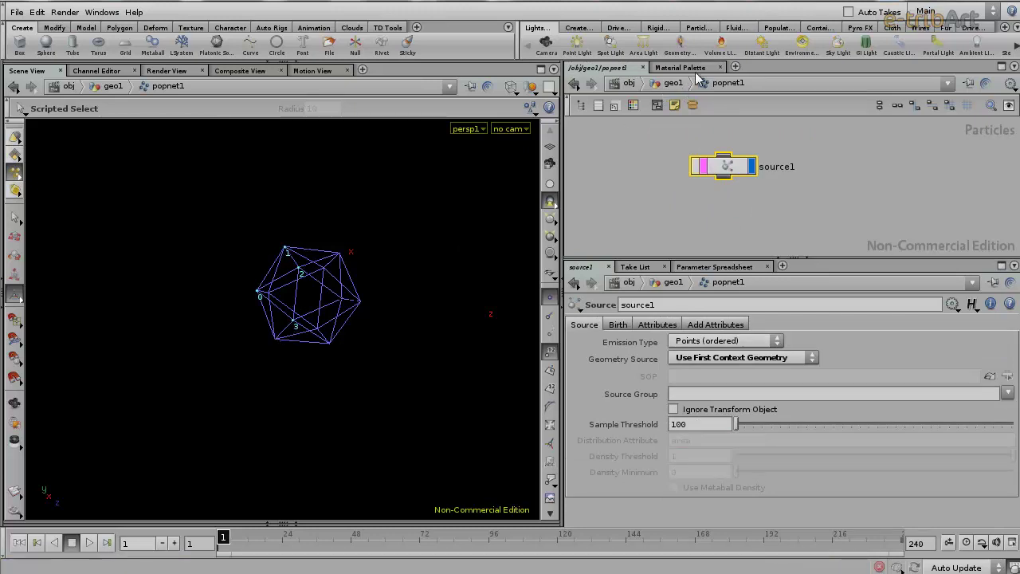
{"action": "left_click", "coordinate": [733, 341]}
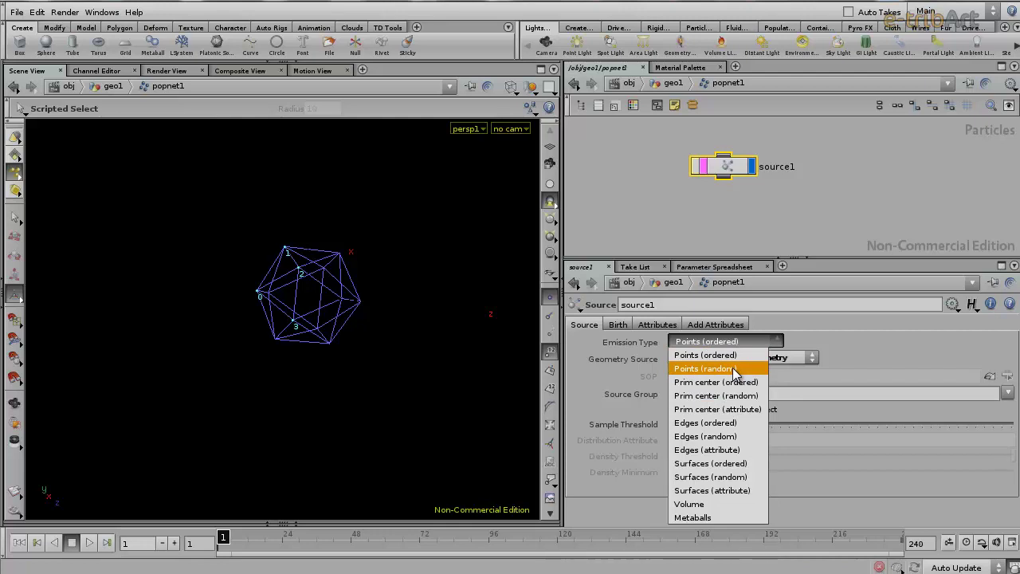
{"action": "left_click", "coordinate": [734, 370]}
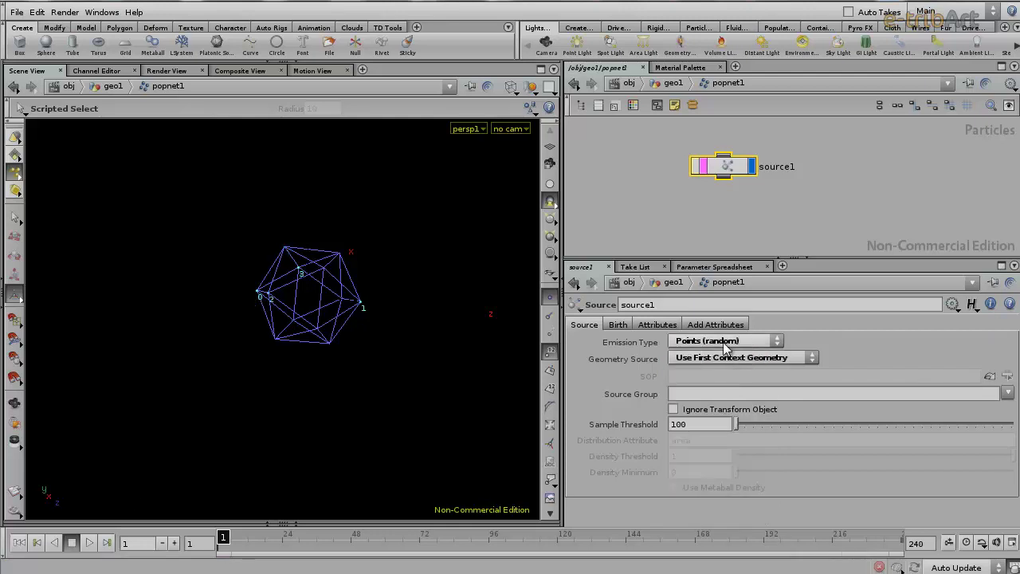
{"action": "left_click", "coordinate": [724, 345]}
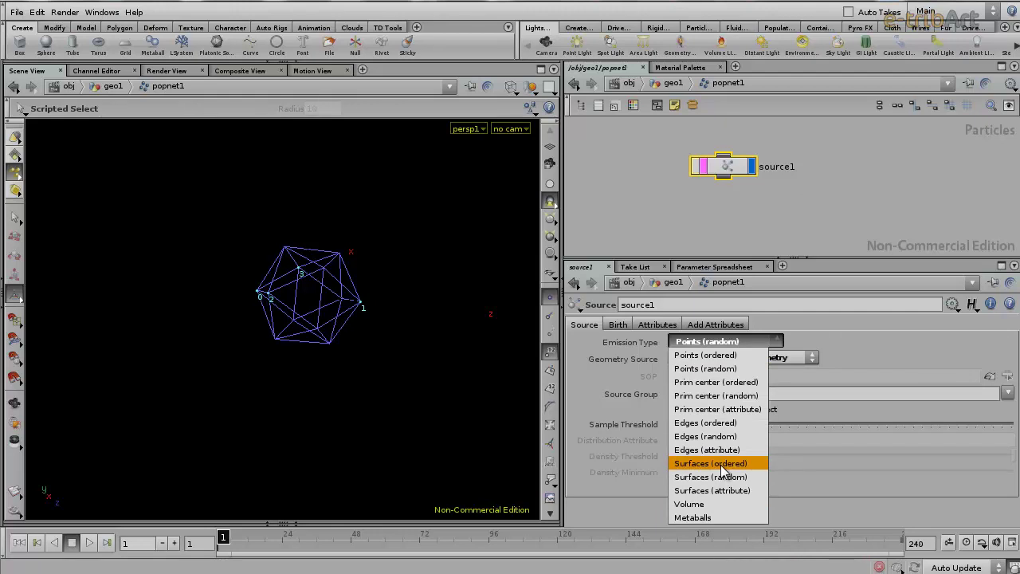
{"action": "left_click", "coordinate": [722, 476]}
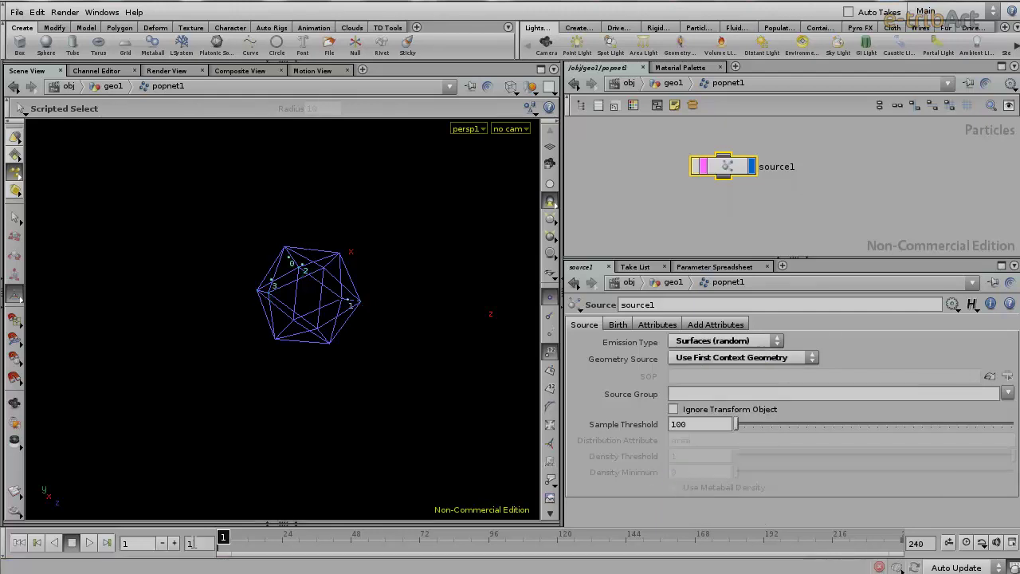
Step: Preview the emission around frame 79, return to frame 1, and hide point numbers
{"action": "left_click_drag", "start_coordinate": [218, 543], "coordinate": [466, 527]}
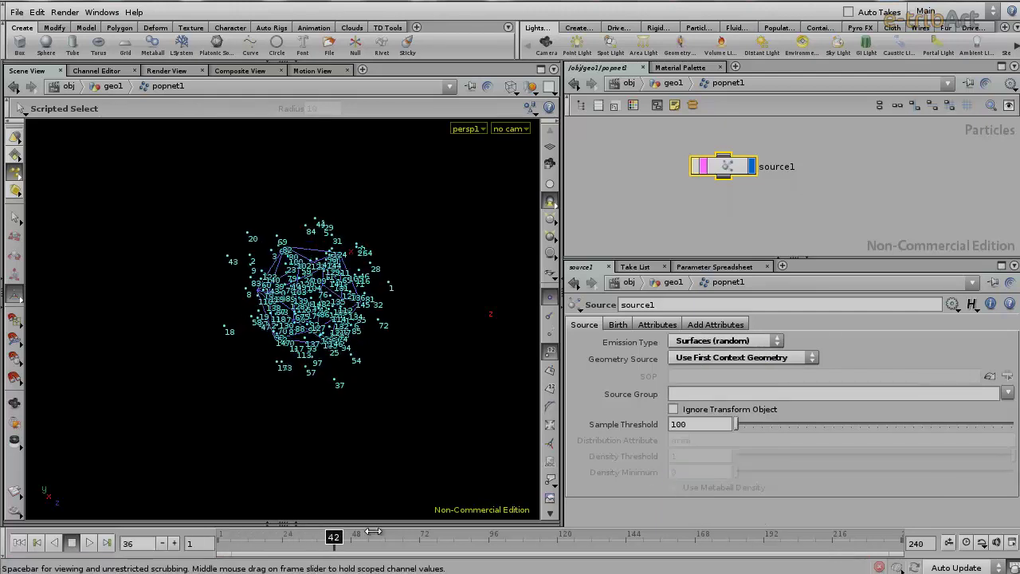
{"action": "left_click_drag", "start_coordinate": [466, 528], "coordinate": [223, 542]}
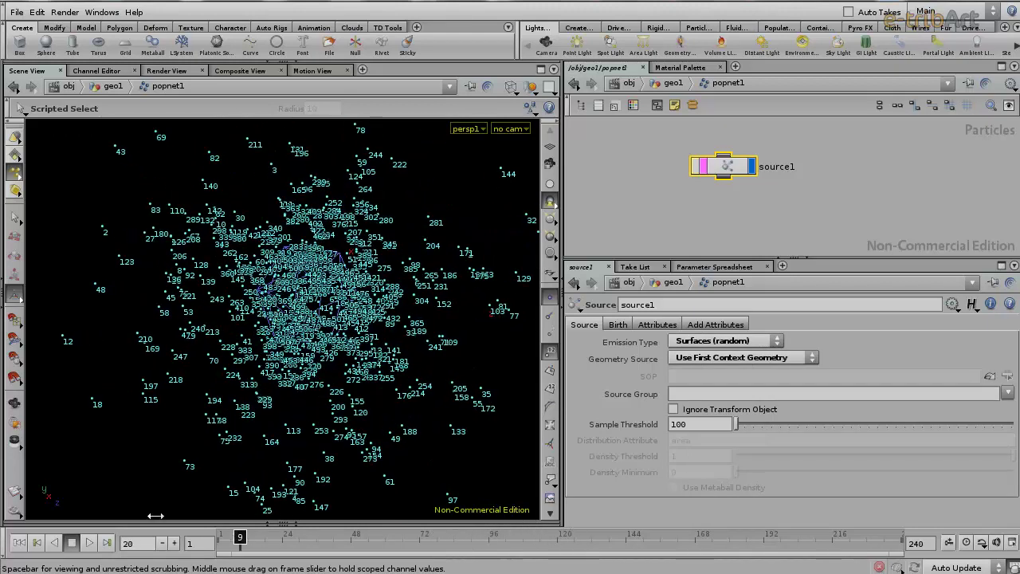
{"action": "left_click", "coordinate": [552, 351]}
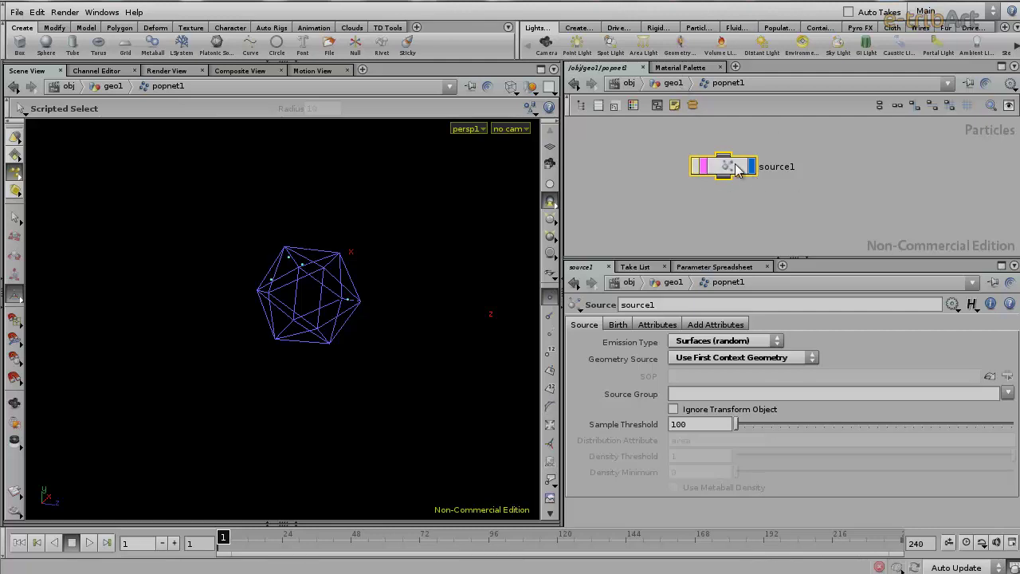
Step: Set source1's Initial Velocity to Use inherited velocity (Inherit Velocity 1), then return to geo1
{"action": "left_click", "coordinate": [716, 324]}
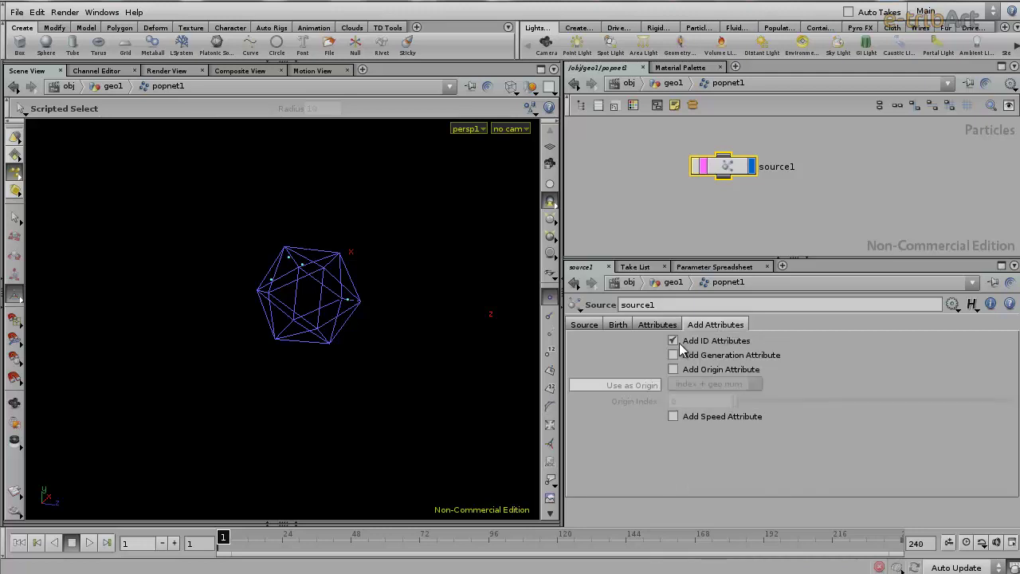
{"action": "left_click", "coordinate": [657, 325]}
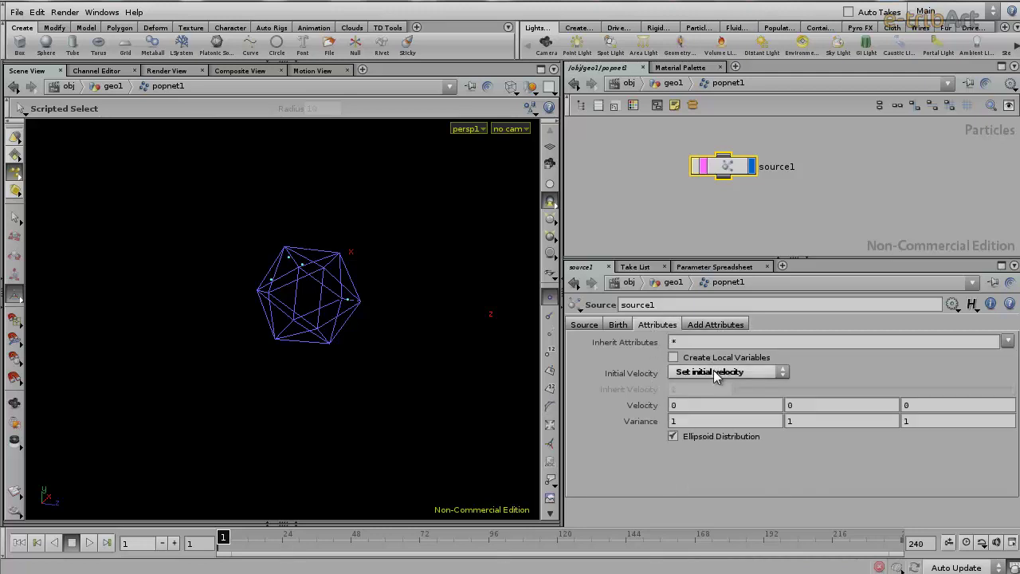
{"action": "mouse_move", "coordinate": [730, 179]}
{"action": "left_mouse_down"}
{"action": "mouse_move", "coordinate": [764, 177]}
{"action": "mouse_move", "coordinate": [752, 151]}
{"action": "left_mouse_up"}
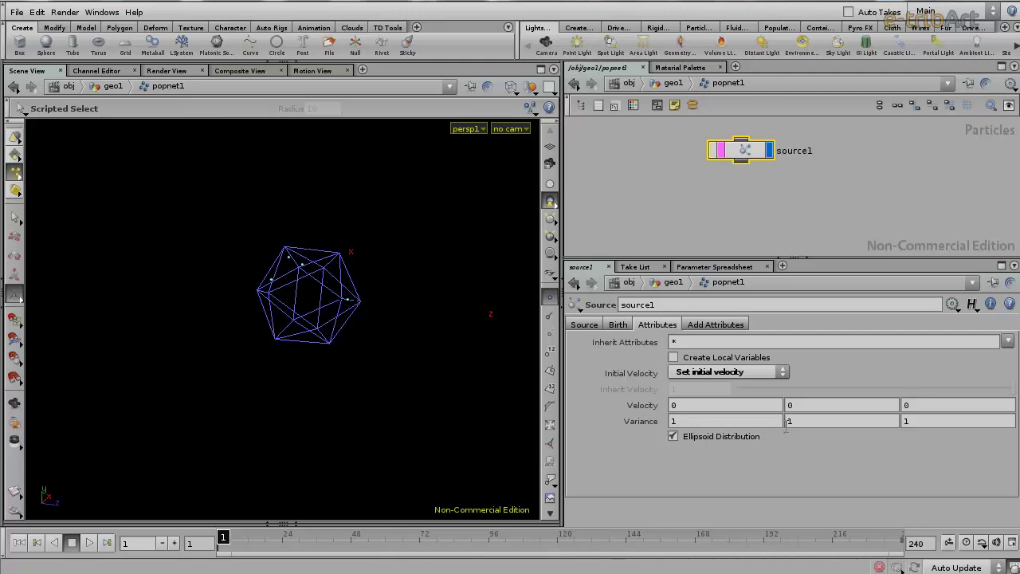
{"action": "left_click", "coordinate": [731, 163]}
{"action": "left_click_drag", "start_coordinate": [731, 163], "coordinate": [720, 171]}
{"action": "left_click", "coordinate": [717, 372]}
{"action": "left_click", "coordinate": [708, 386]}
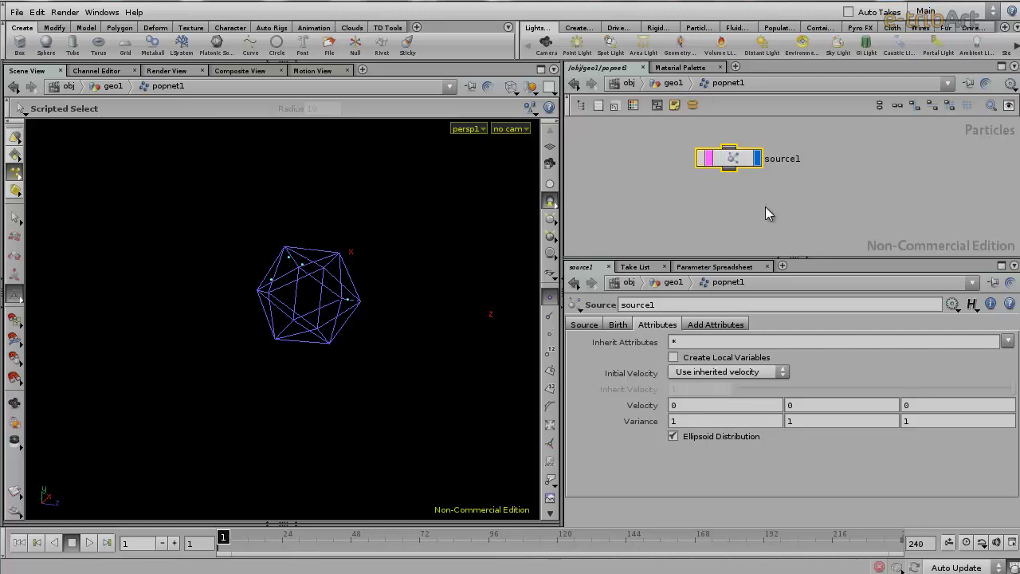
{"action": "left_click", "coordinate": [674, 83]}
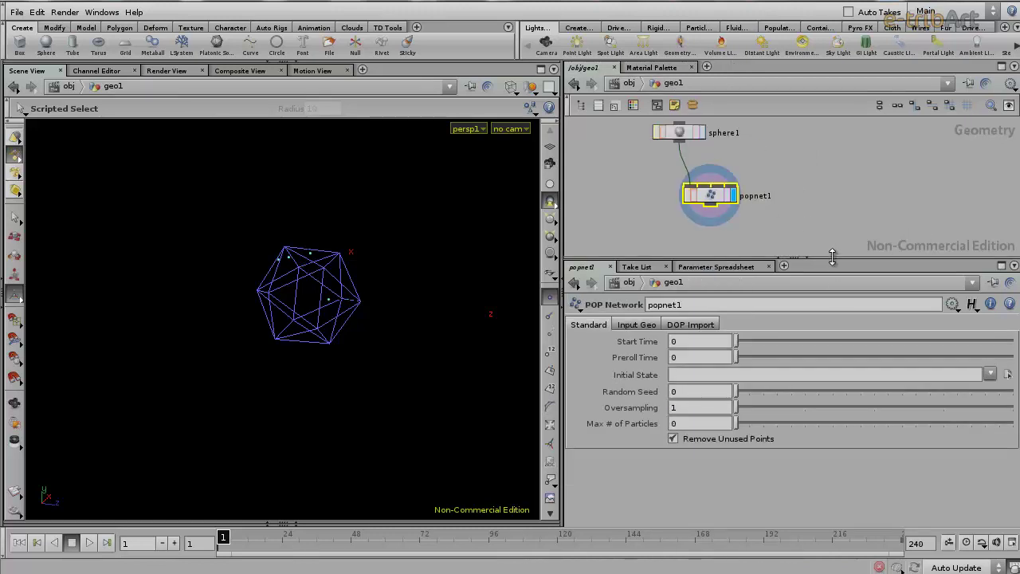
Step: Insert a vopsop1 VOP SOP onto the wire between sphere1 and popnet1
{"action": "left_click_drag", "start_coordinate": [834, 258], "coordinate": [835, 370]}
{"action": "left_click_drag", "start_coordinate": [679, 251], "coordinate": [684, 172]}
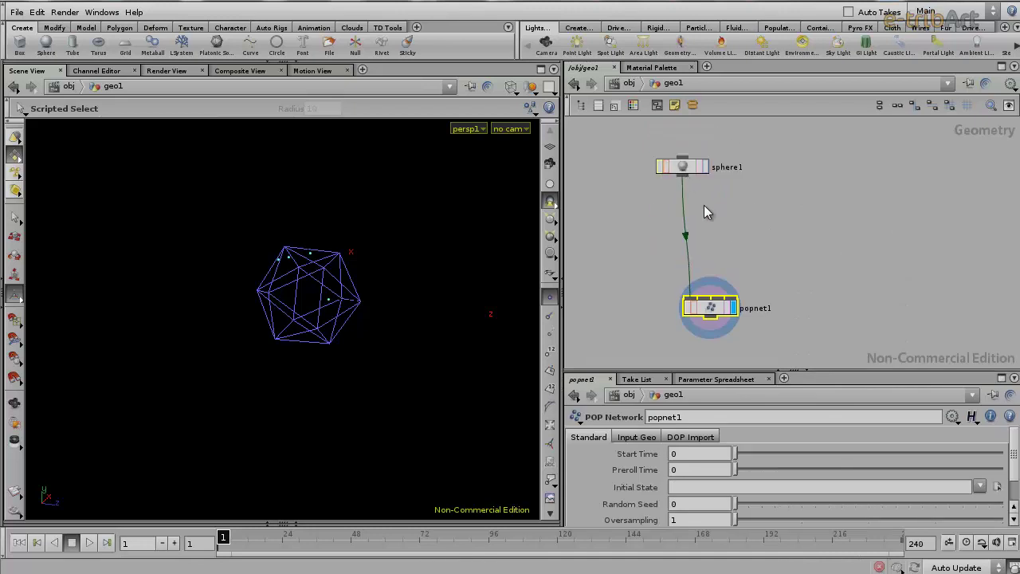
{"action": "key", "text": "Tab"}
{"action": "type", "text": "vop"}
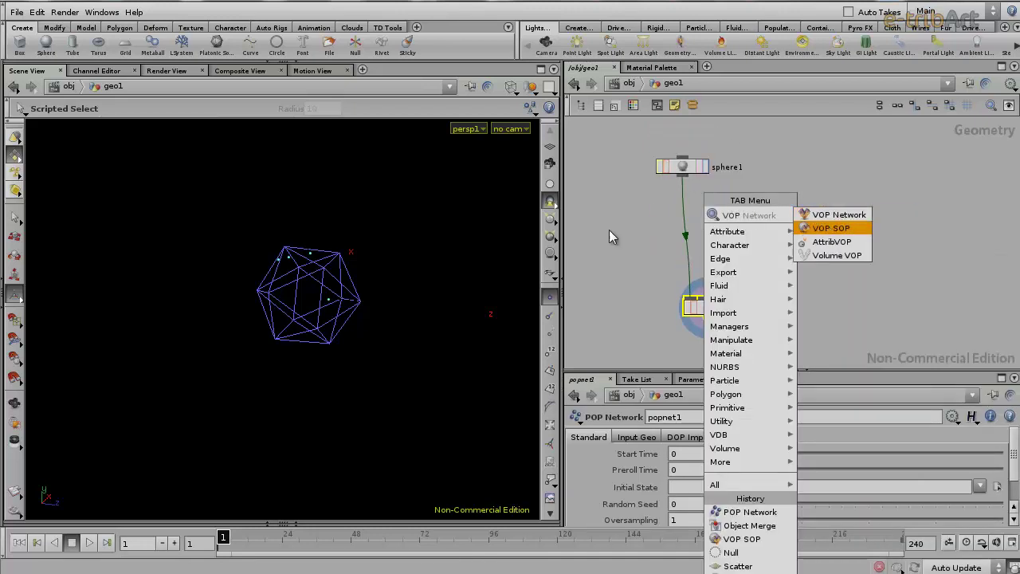
{"action": "left_click", "coordinate": [831, 230]}
{"action": "left_click", "coordinate": [706, 218]}
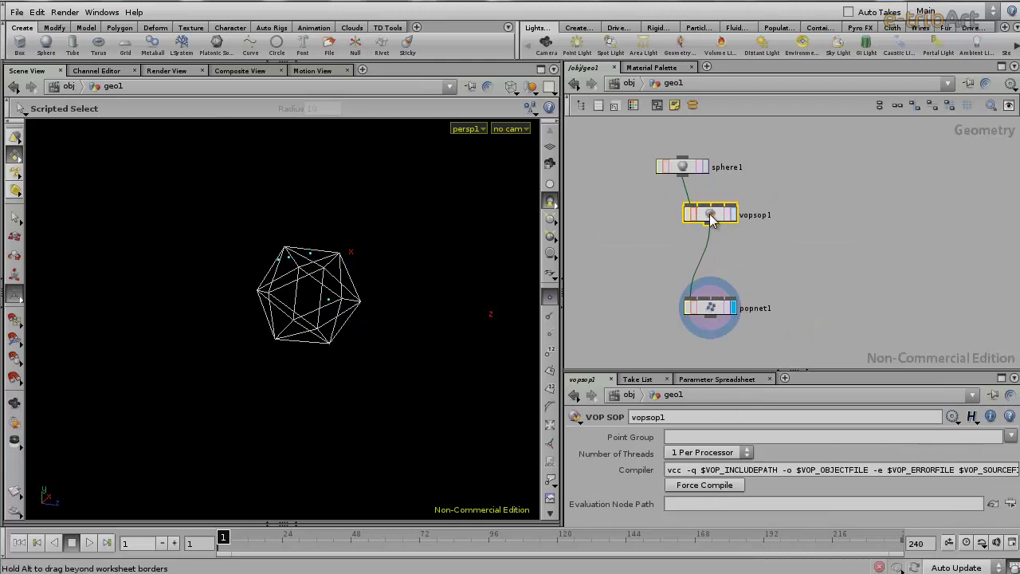
Step: Inspect vopsop1's default global1 and output1 nodes, then return to geo1
{"action": "double_click", "coordinate": [711, 220]}
{"action": "scroll", "coordinate": [727, 209], "scroll_direction": "up", "scroll_amount": 3}
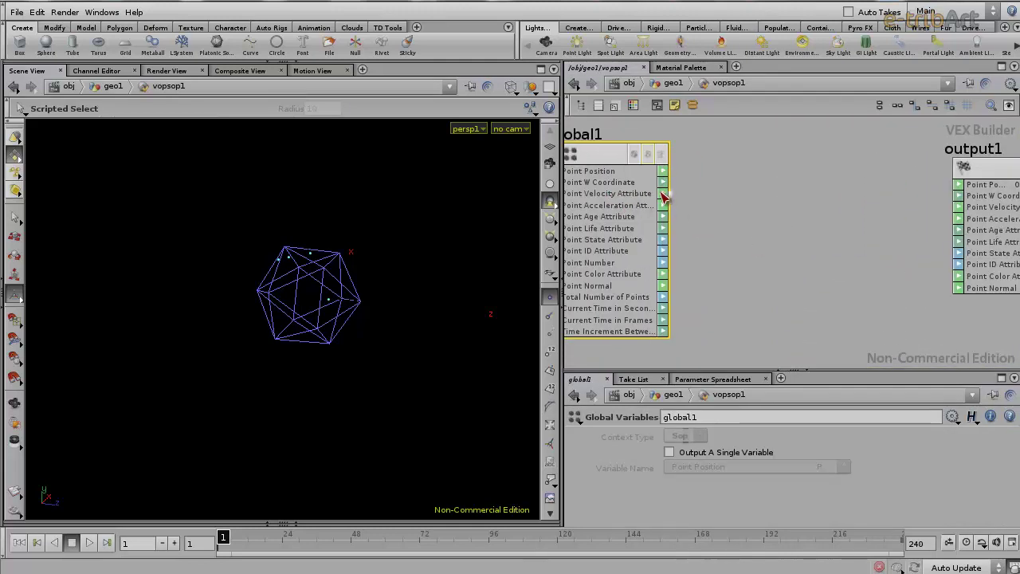
{"action": "scroll", "coordinate": [778, 242], "scroll_direction": "down", "scroll_amount": 2}
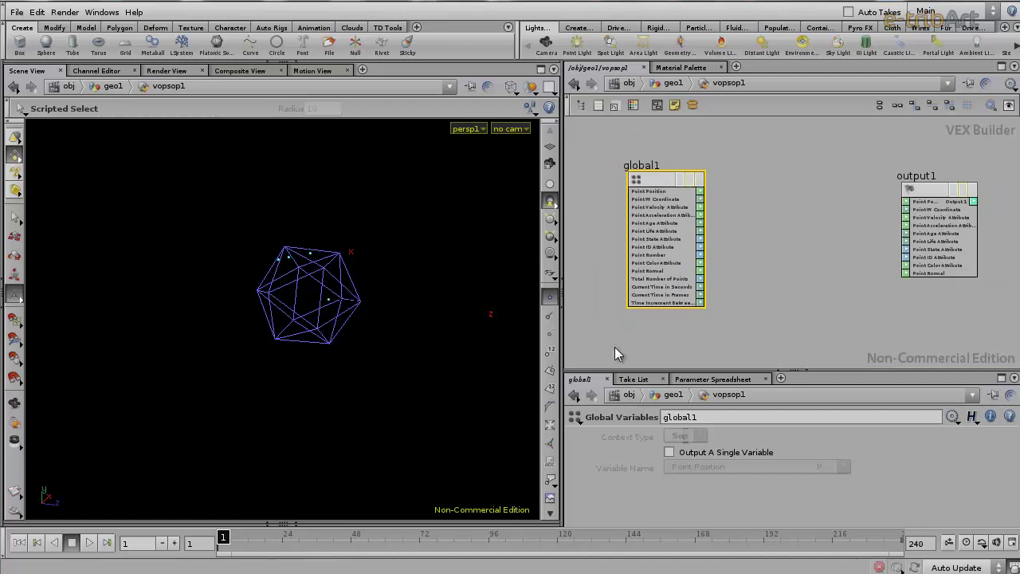
{"action": "left_click", "coordinate": [685, 84]}
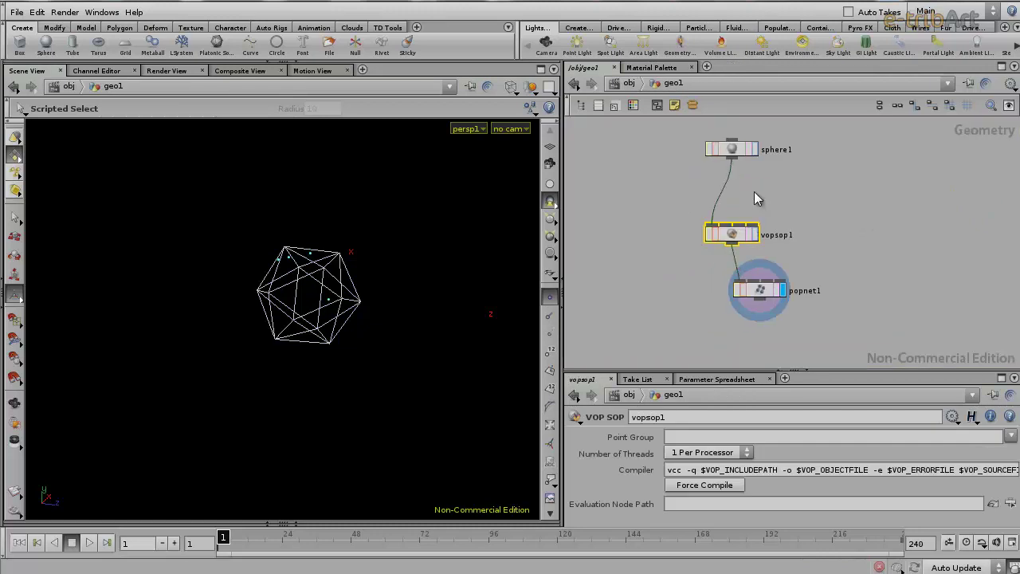
Step: Insert a Point node between sphere1 and vopsop1 set to Add Normal, and display it
{"action": "key", "text": "Tab"}
{"action": "type", "text": "Point"}
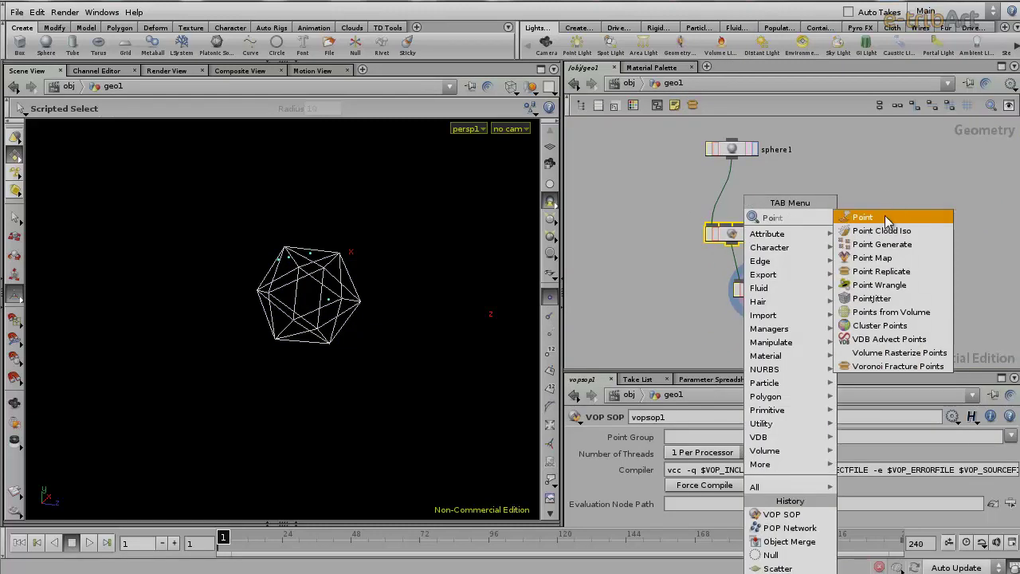
{"action": "left_click", "coordinate": [862, 218]}
{"action": "left_click", "coordinate": [712, 185]}
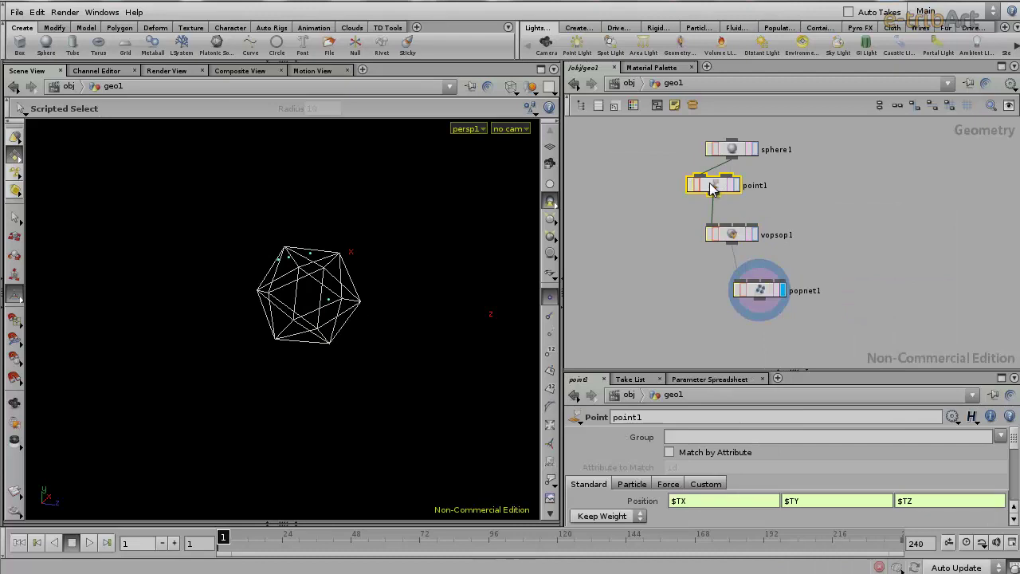
{"action": "left_click", "coordinate": [632, 483]}
{"action": "left_click", "coordinate": [606, 506]}
{"action": "left_click", "coordinate": [615, 533]}
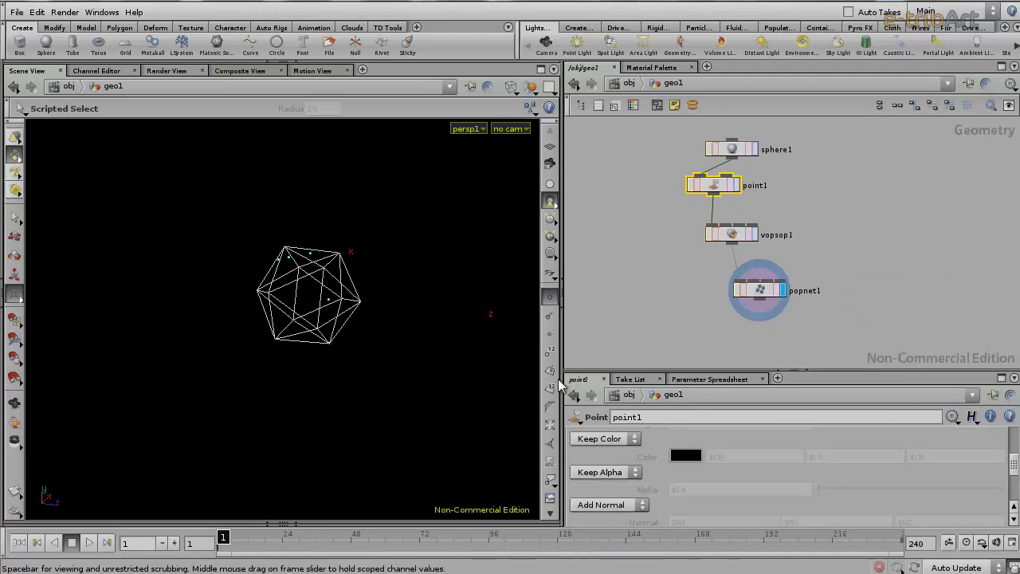
{"action": "left_click", "coordinate": [550, 335]}
{"action": "left_click", "coordinate": [551, 335]}
{"action": "left_click", "coordinate": [550, 296]}
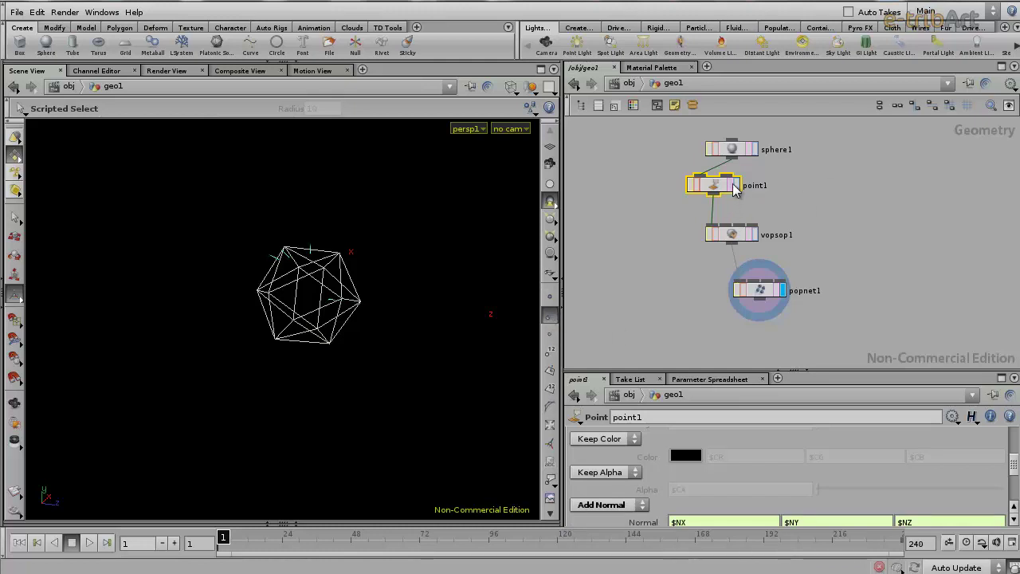
{"action": "left_click", "coordinate": [736, 185]}
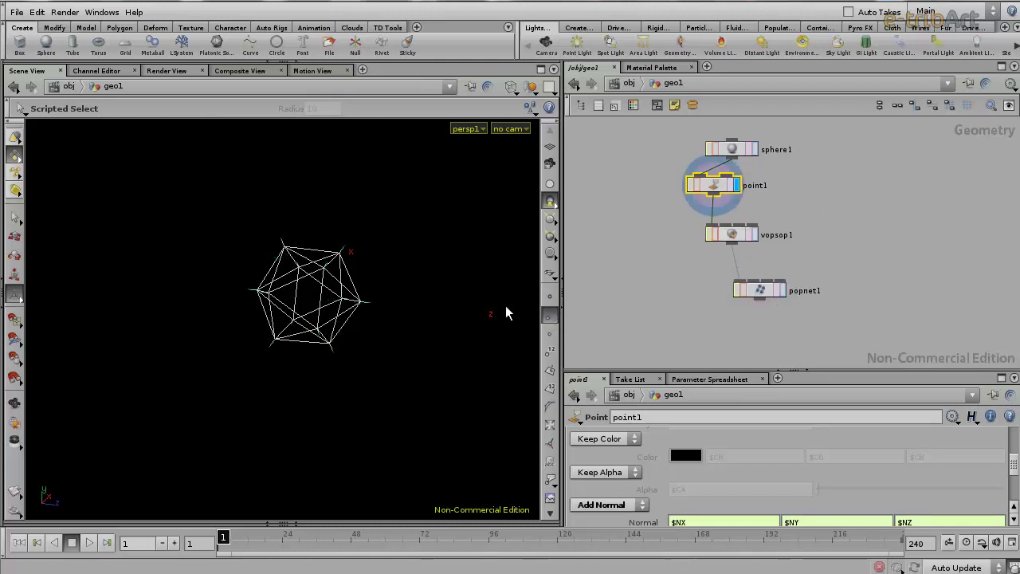
Step: Inside vopsop1, wire global1's Point Normal into output1's Point Velocity, then return to geo1
{"action": "left_click_drag", "start_coordinate": [730, 236], "coordinate": [711, 241]}
{"action": "double_click", "coordinate": [711, 239]}
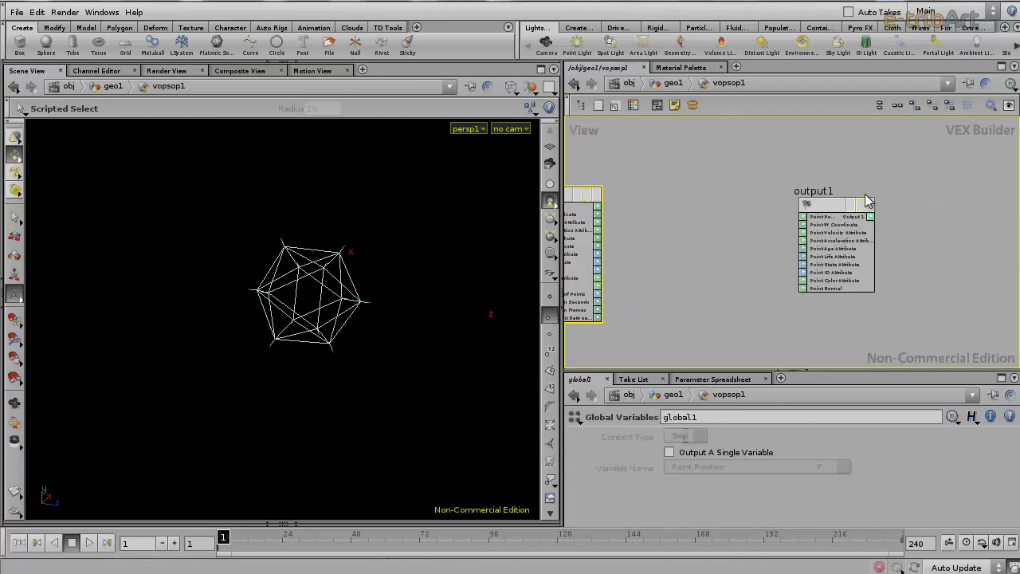
{"action": "key", "text": "h"}
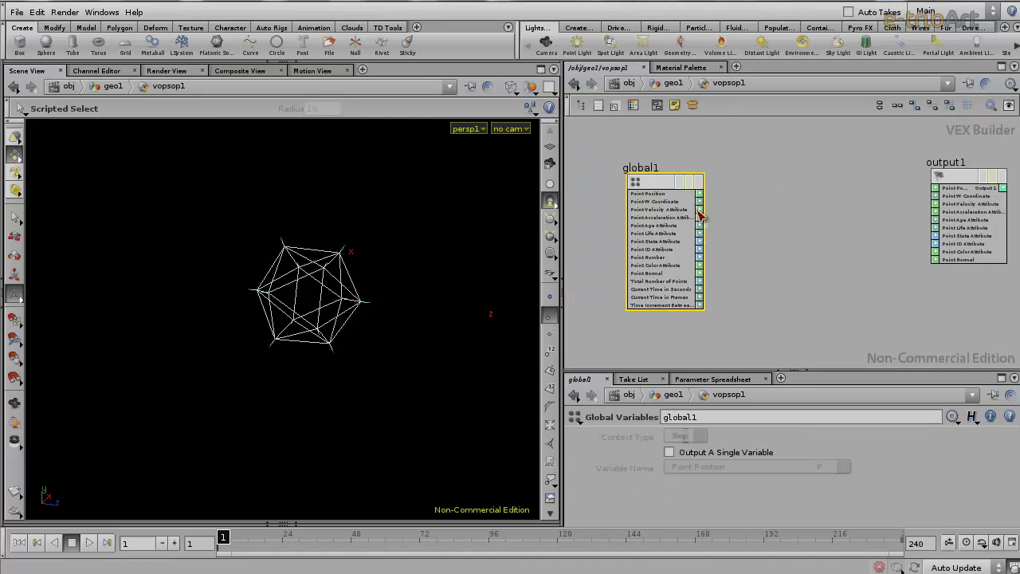
{"action": "scroll", "coordinate": [700, 229], "scroll_direction": "up", "scroll_amount": 3}
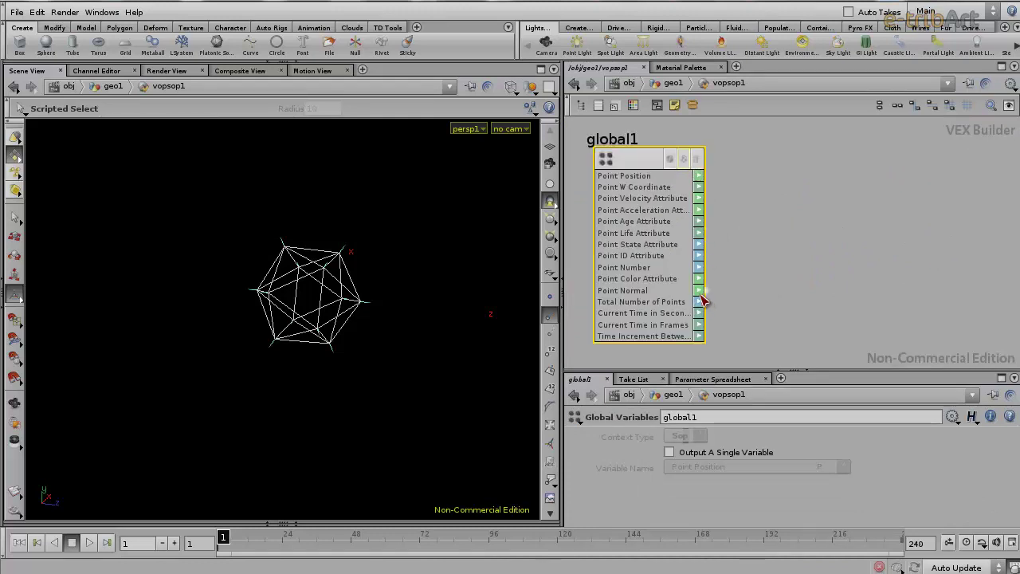
{"action": "middle_click_drag", "start_coordinate": [826, 247], "coordinate": [672, 285]}
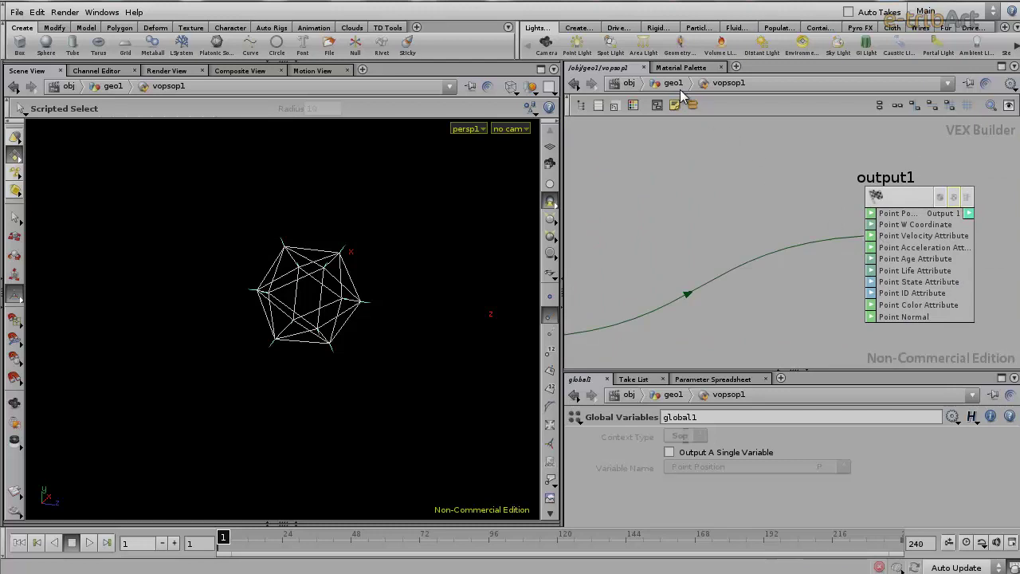
{"action": "key", "text": "u"}
{"action": "middle_click_drag", "start_coordinate": [698, 303], "coordinate": [713, 274]}
{"action": "mouse_move", "coordinate": [780, 259]}
{"action": "left_mouse_down"}
{"action": "mouse_move", "coordinate": [678, 263]}
{"action": "mouse_move", "coordinate": [724, 268]}
{"action": "left_mouse_up"}
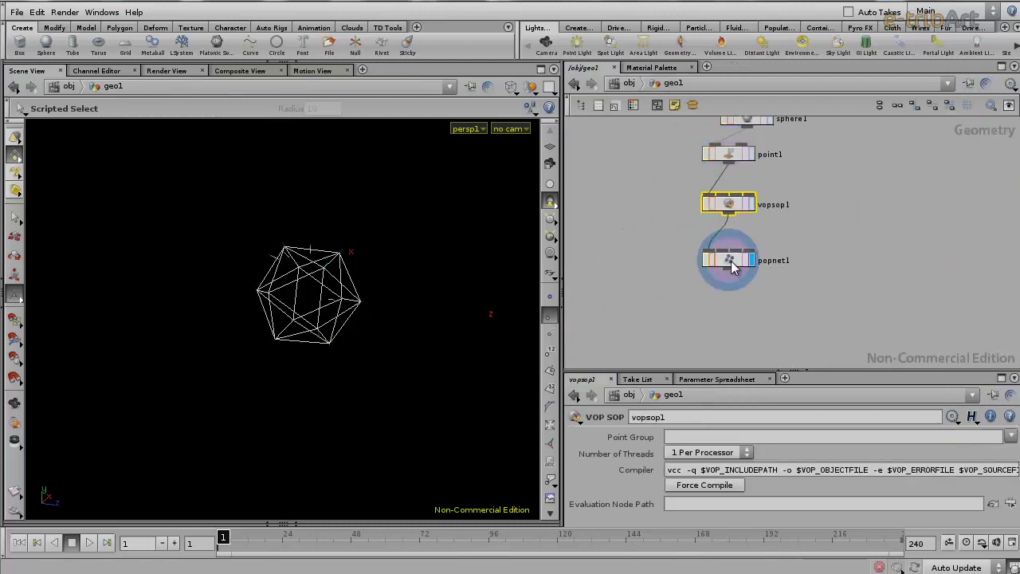
Step: Set source1's Emission Type in popnet1 to Points (ordered) and return to geo1
{"action": "double_click", "coordinate": [733, 267]}
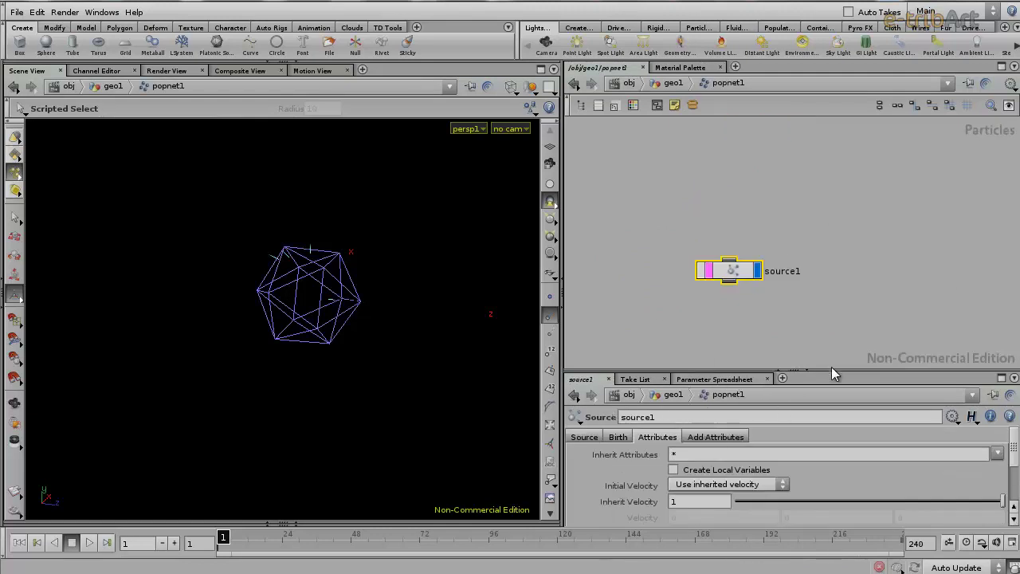
{"action": "left_click_drag", "start_coordinate": [831, 367], "coordinate": [831, 266]}
{"action": "left_click", "coordinate": [619, 335]}
{"action": "left_click", "coordinate": [584, 336]}
{"action": "left_click", "coordinate": [725, 352]}
{"action": "left_click", "coordinate": [709, 369]}
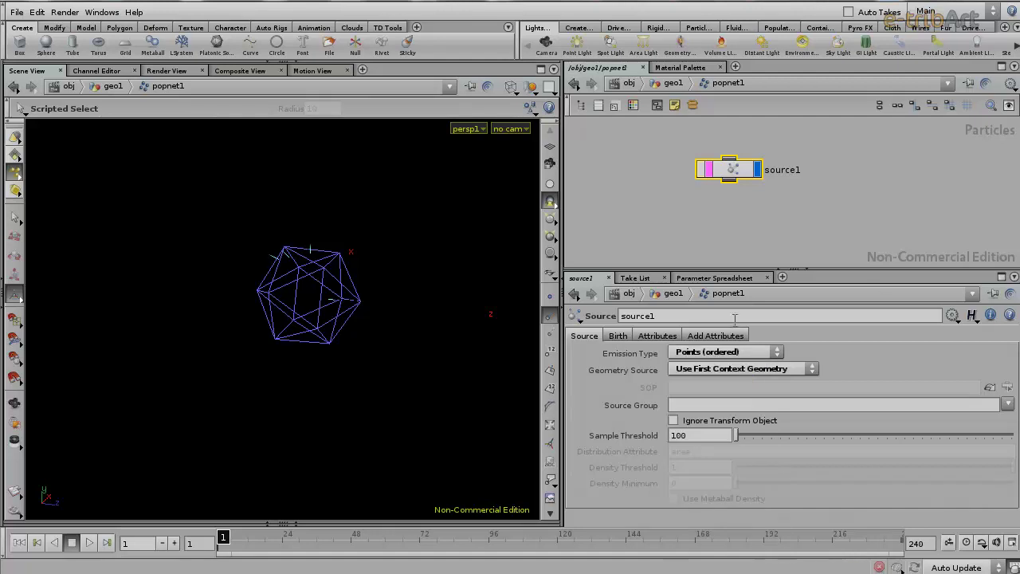
{"action": "left_click", "coordinate": [873, 265]}
{"action": "left_click_drag", "start_coordinate": [873, 269], "coordinate": [873, 285]}
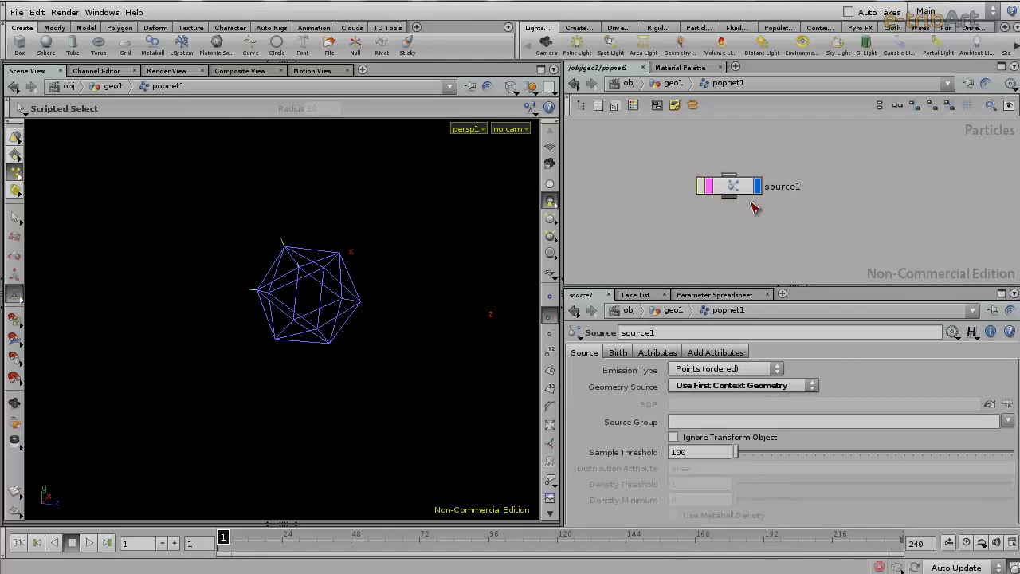
{"action": "left_click", "coordinate": [672, 84]}
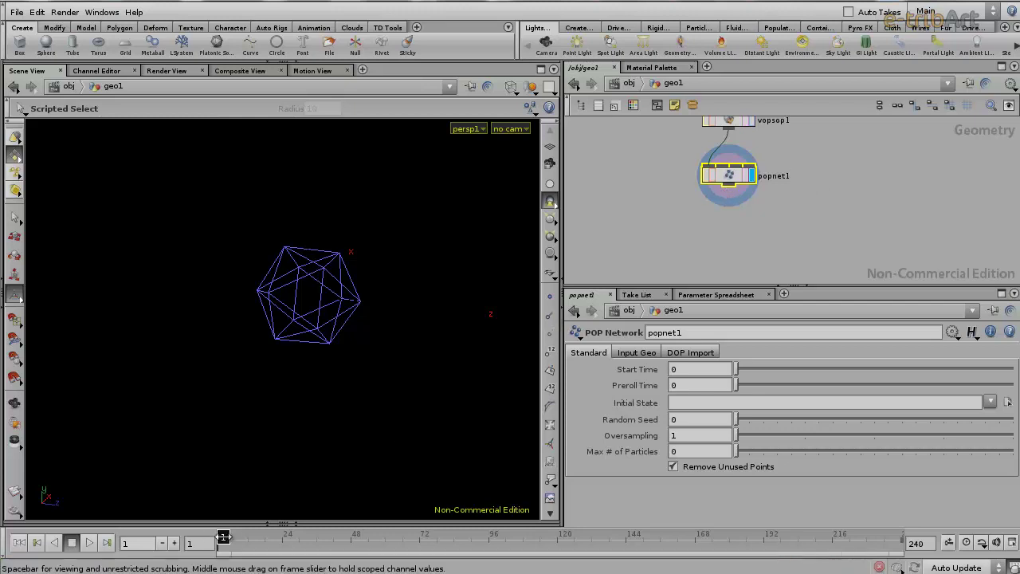
Step: Scrub to frame 77 to watch particles stream along the normals, then inspect vopsop1's attributes
{"action": "left_click_drag", "start_coordinate": [224, 536], "coordinate": [352, 538]}
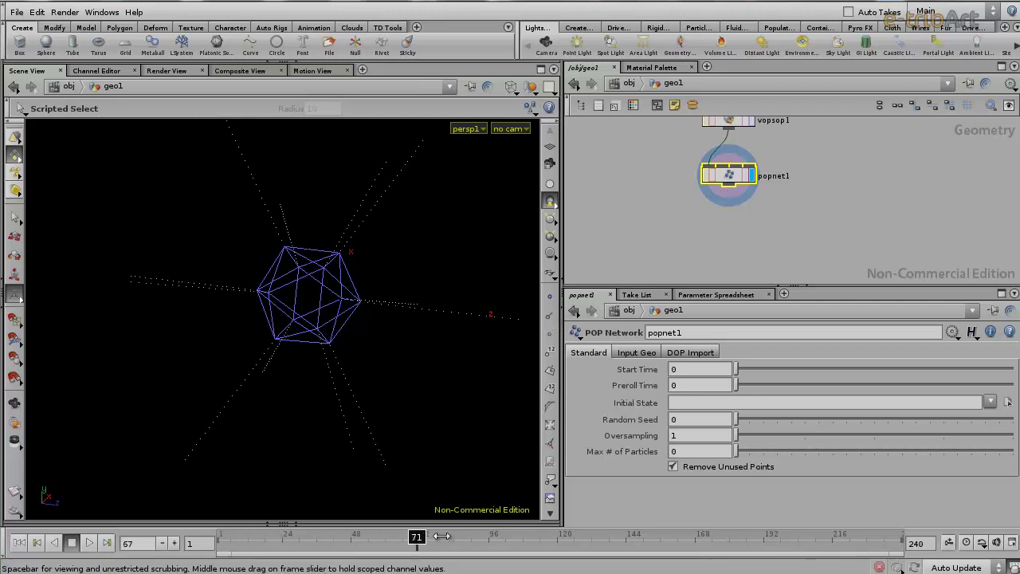
{"action": "left_click_drag", "start_coordinate": [351, 537], "coordinate": [434, 537]}
{"action": "key", "text": "Escape"}
{"action": "mouse_move", "coordinate": [333, 289]}
{"action": "left_mouse_down"}
{"action": "mouse_move", "coordinate": [252, 261]}
{"action": "mouse_move", "coordinate": [292, 248]}
{"action": "mouse_move", "coordinate": [360, 280]}
{"action": "mouse_move", "coordinate": [311, 264]}
{"action": "mouse_move", "coordinate": [310, 275]}
{"action": "mouse_move", "coordinate": [335, 255]}
{"action": "mouse_move", "coordinate": [323, 309]}
{"action": "left_mouse_up"}
{"action": "key", "text": "Escape"}
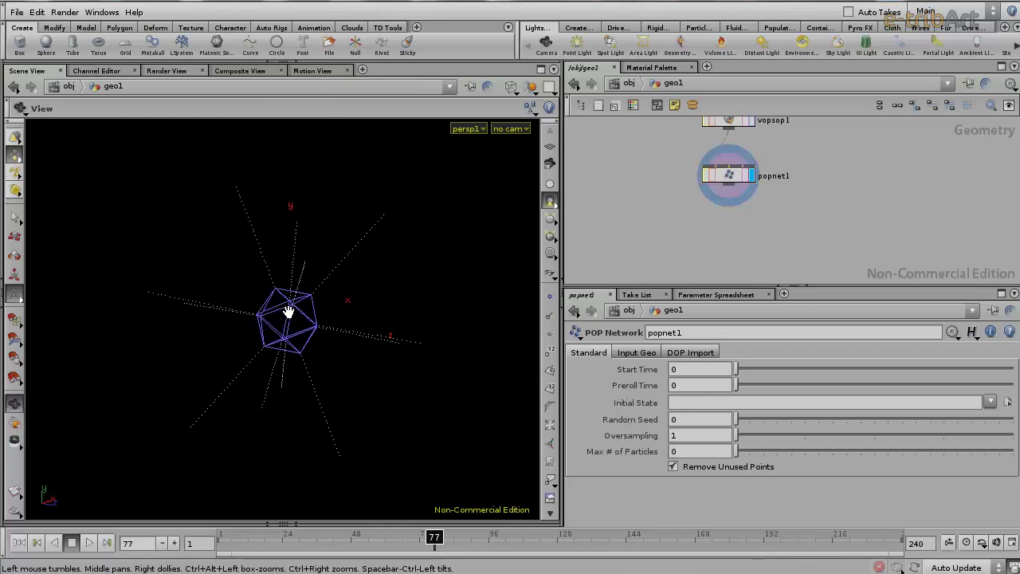
{"action": "key", "text": "Escape"}
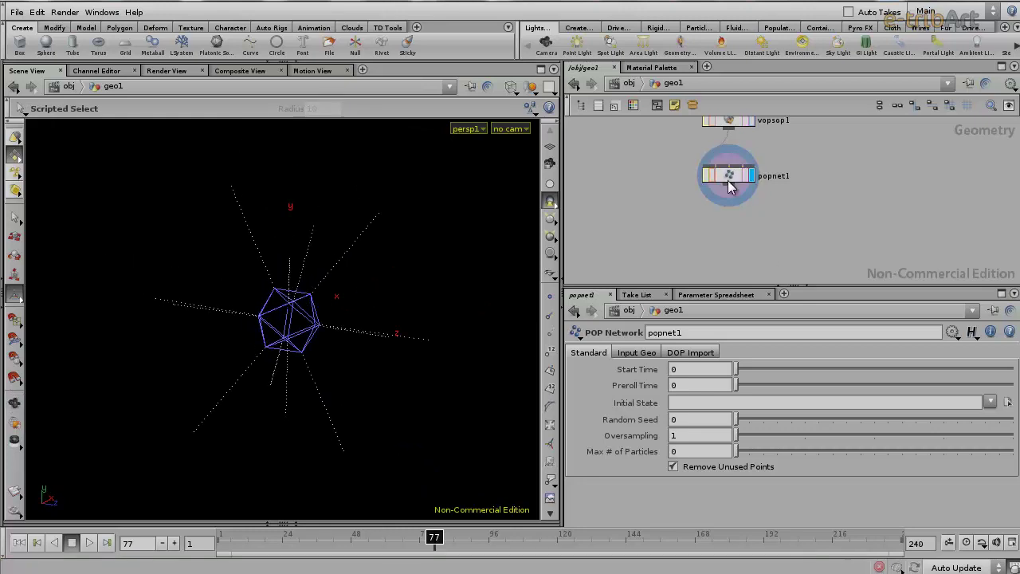
{"action": "middle_click_drag", "start_coordinate": [738, 120], "coordinate": [759, 147]}
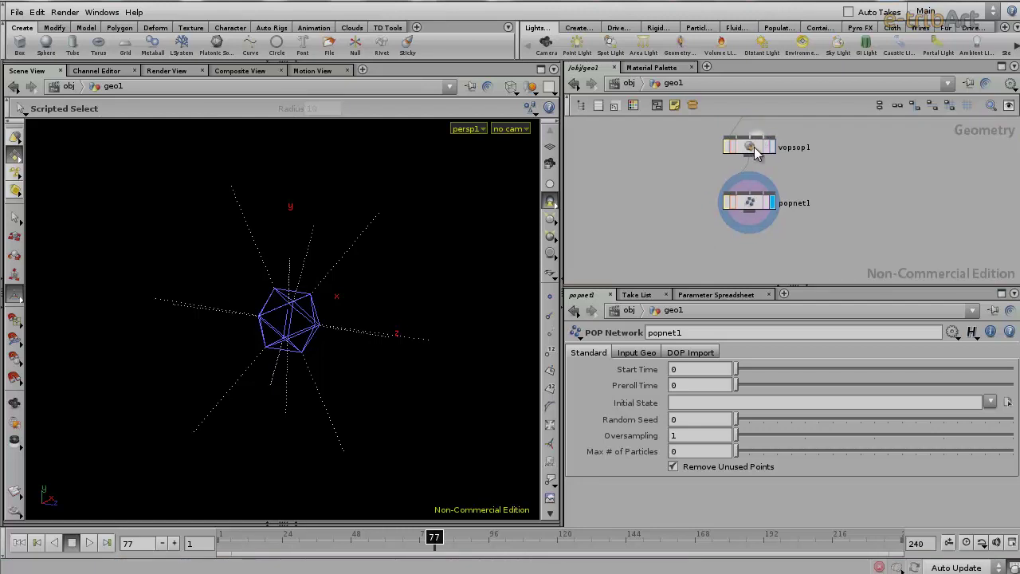
{"action": "middle_click_drag", "start_coordinate": [845, 185], "coordinate": [843, 189]}
{"action": "middle_click", "coordinate": [741, 175]}
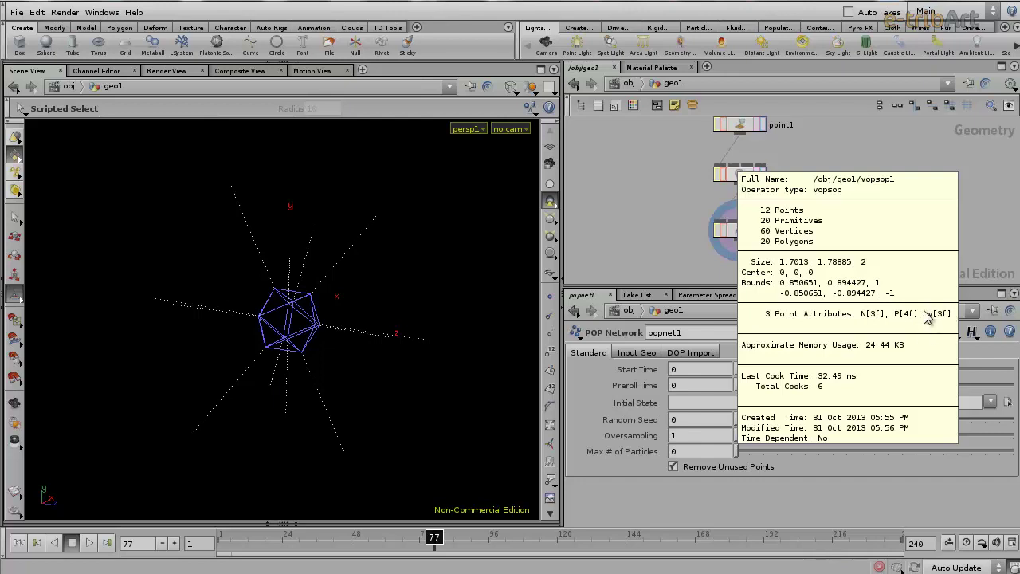
Step: Compare the geometry info and attributes of point1 and vopsop1
{"action": "middle_click_drag", "start_coordinate": [819, 219], "coordinate": [813, 242]}
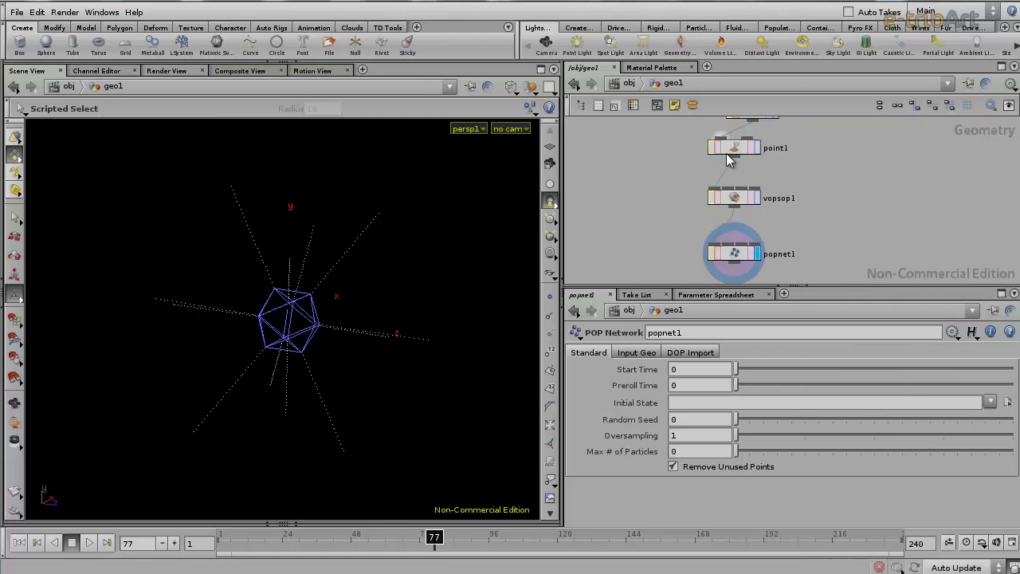
{"action": "middle_click", "coordinate": [734, 153]}
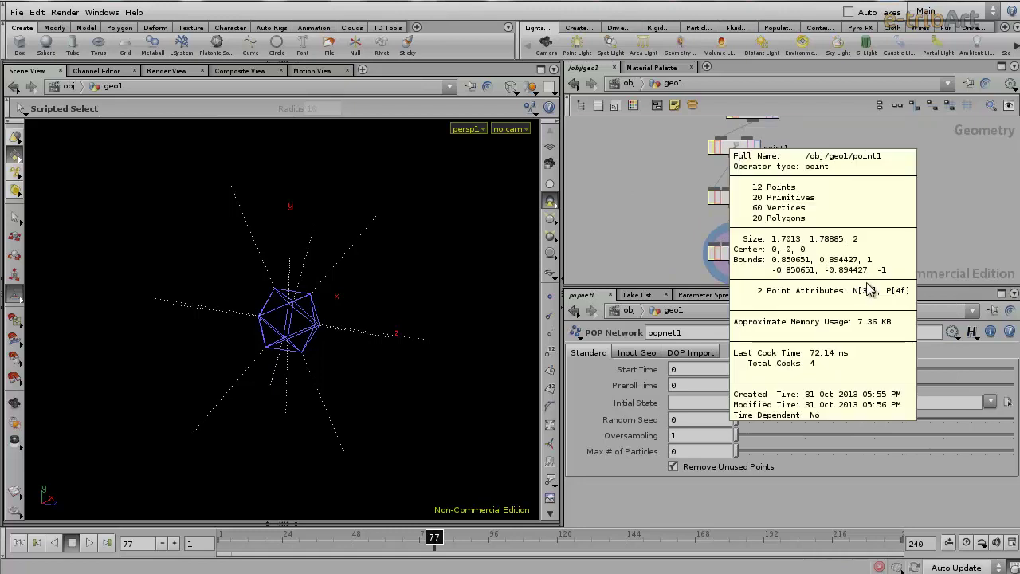
{"action": "left_click", "coordinate": [743, 206]}
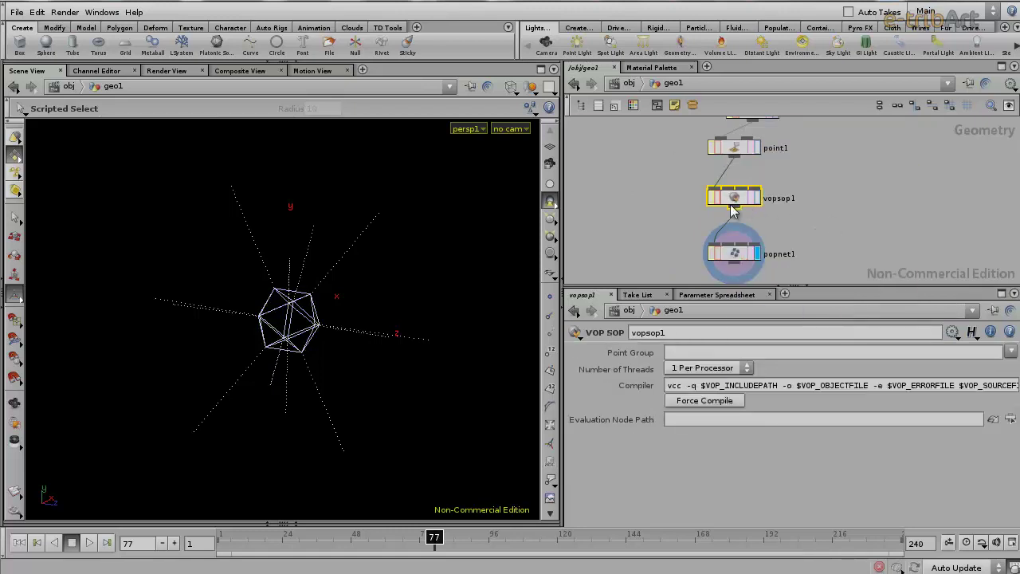
{"action": "middle_click", "coordinate": [735, 201]}
Step: Select popnet1 and dive inside to reach source1
{"action": "middle_click_drag", "start_coordinate": [823, 239], "coordinate": [836, 194]}
{"action": "left_click", "coordinate": [748, 209]}
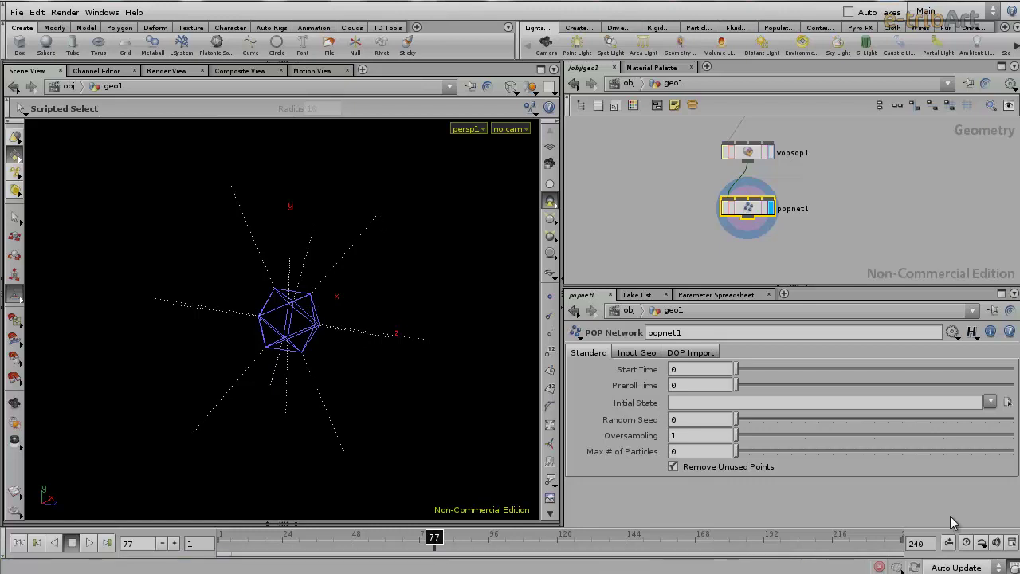
{"action": "mouse_move", "coordinate": [808, 177]}
{"action": "middle_mouse_down"}
{"action": "mouse_move", "coordinate": [823, 170]}
{"action": "mouse_move", "coordinate": [809, 177]}
{"action": "middle_mouse_up"}
{"action": "double_click", "coordinate": [732, 206]}
{"action": "left_click_drag", "start_coordinate": [732, 192], "coordinate": [725, 179]}
Step: Set source1's Initial Velocity to Add to inherited velocity and rewind to frame 1
{"action": "left_click", "coordinate": [713, 353]}
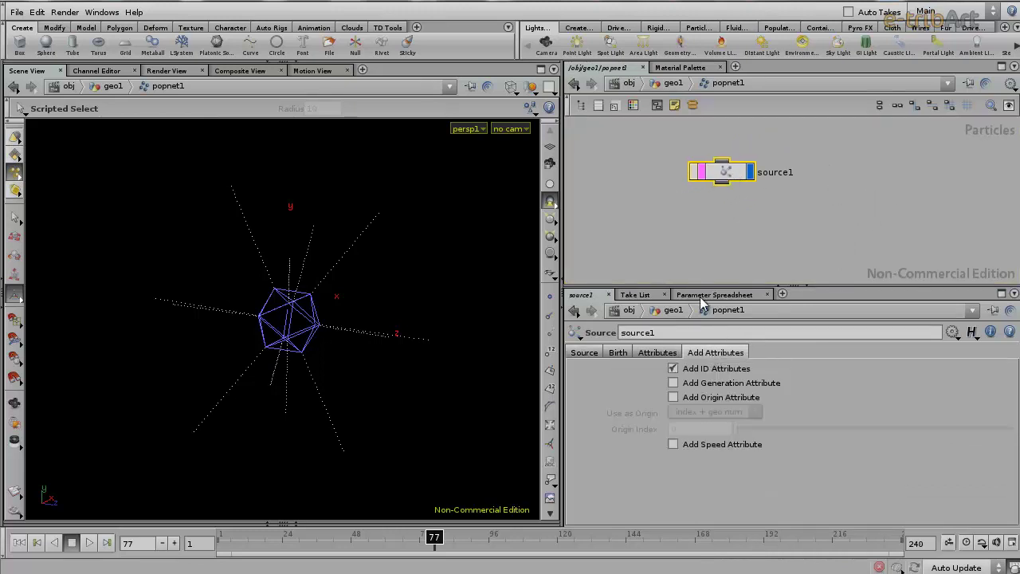
{"action": "left_click", "coordinate": [668, 357]}
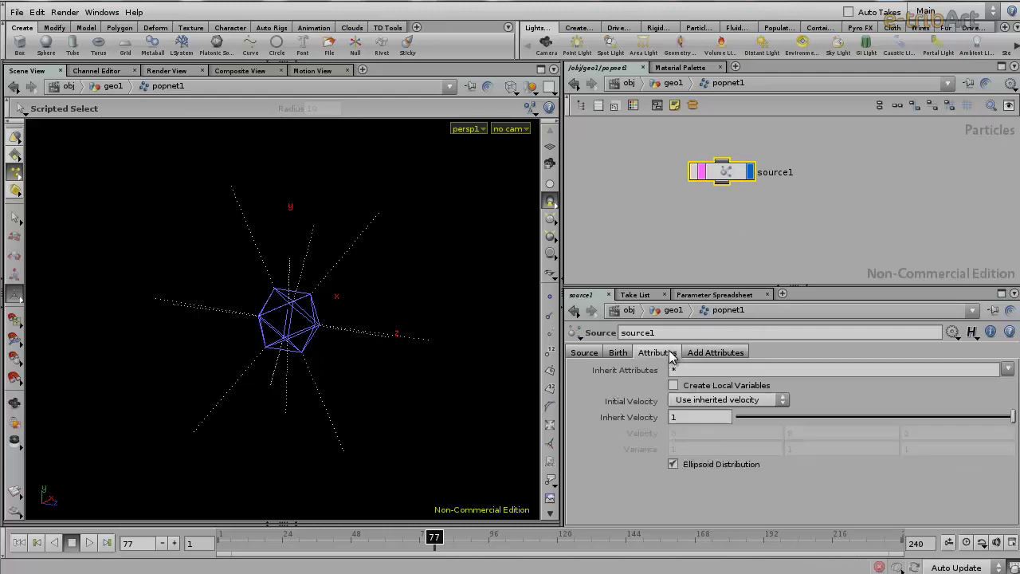
{"action": "left_click", "coordinate": [739, 401]}
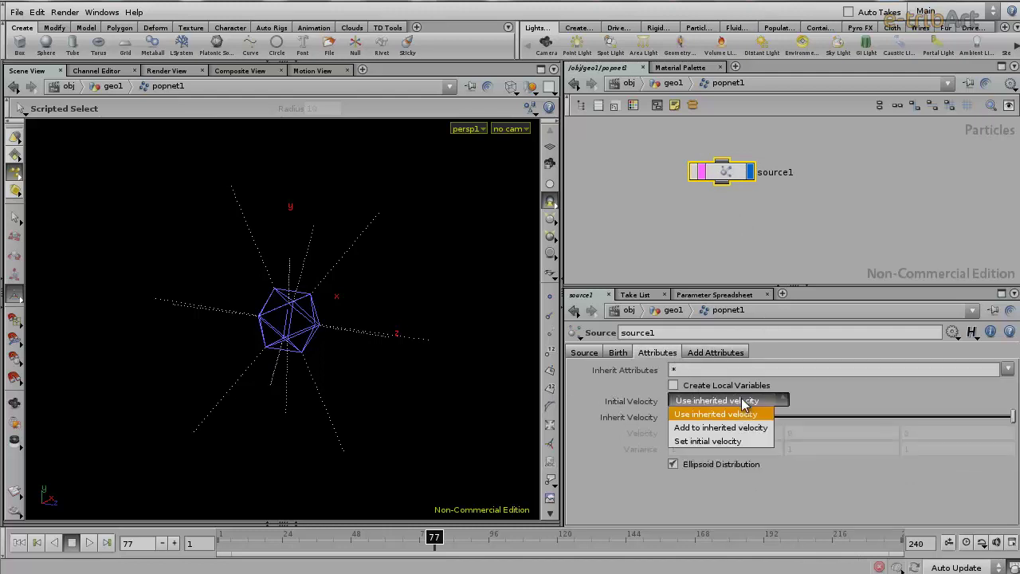
{"action": "left_click", "coordinate": [722, 429]}
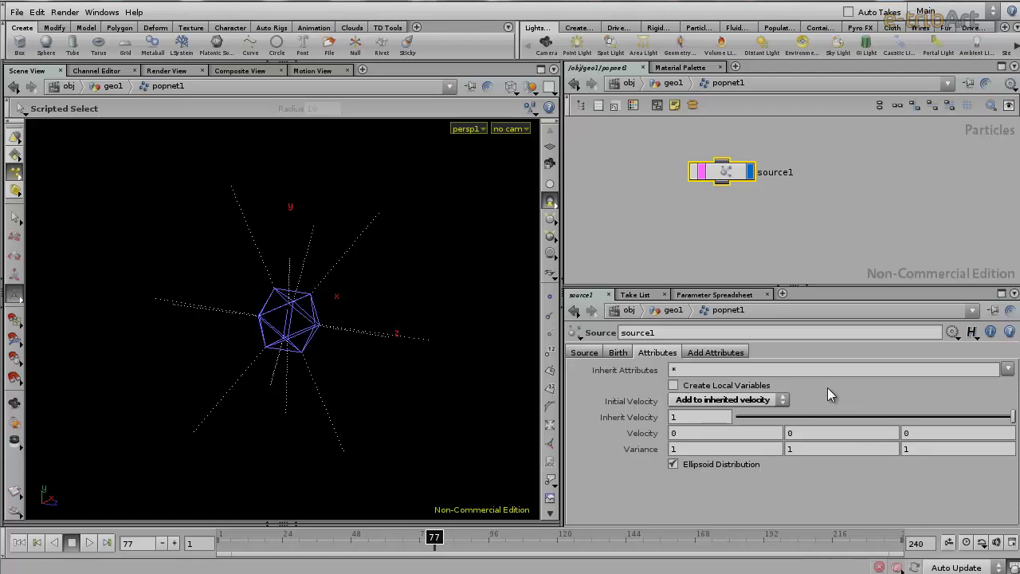
{"action": "left_click", "coordinate": [19, 542]}
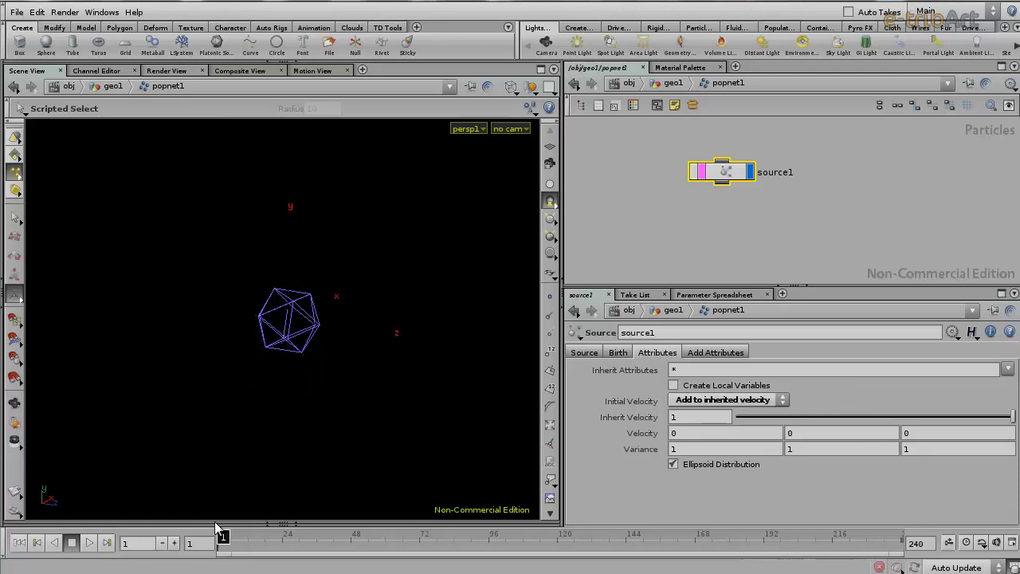
Step: Preview particle spawning, then lower source1's Variance to 0.4 on all axes
{"action": "left_click_drag", "start_coordinate": [227, 539], "coordinate": [448, 545]}
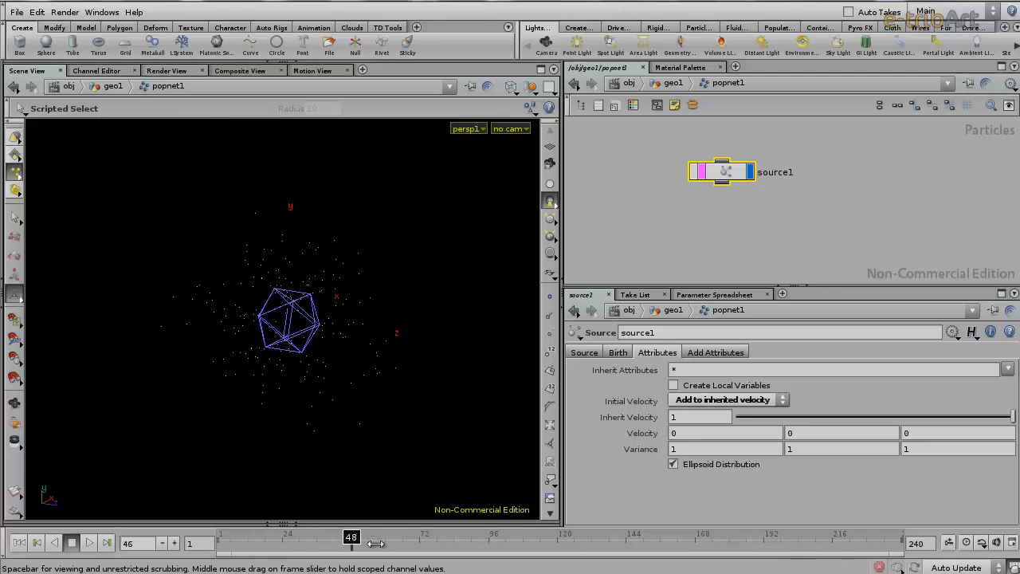
{"action": "left_click_drag", "start_coordinate": [448, 544], "coordinate": [494, 544]}
{"action": "key", "text": "ctrl+Up"}
{"action": "mouse_move", "coordinate": [652, 449]}
{"action": "middle_mouse_down"}
{"action": "mouse_move", "coordinate": [612, 449]}
{"action": "mouse_move", "coordinate": [652, 451]}
{"action": "middle_mouse_up"}
Step: Scrub and orbit to check the tighter spread, rewind to frame 1, and bring up the node menu
{"action": "left_click_drag", "start_coordinate": [224, 540], "coordinate": [523, 537]}
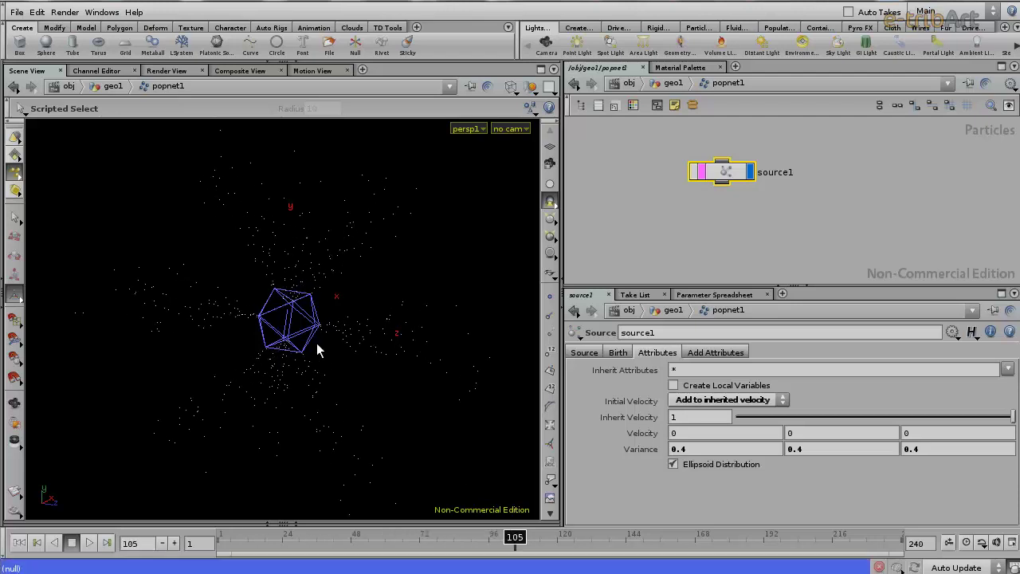
{"action": "key", "text": "Escape"}
{"action": "mouse_move", "coordinate": [333, 323]}
{"action": "left_mouse_down"}
{"action": "mouse_move", "coordinate": [268, 342]}
{"action": "mouse_move", "coordinate": [221, 326]}
{"action": "mouse_move", "coordinate": [191, 297]}
{"action": "mouse_move", "coordinate": [321, 314]}
{"action": "mouse_move", "coordinate": [321, 340]}
{"action": "mouse_move", "coordinate": [240, 294]}
{"action": "mouse_move", "coordinate": [223, 310]}
{"action": "left_mouse_up"}
{"action": "key", "text": "s"}
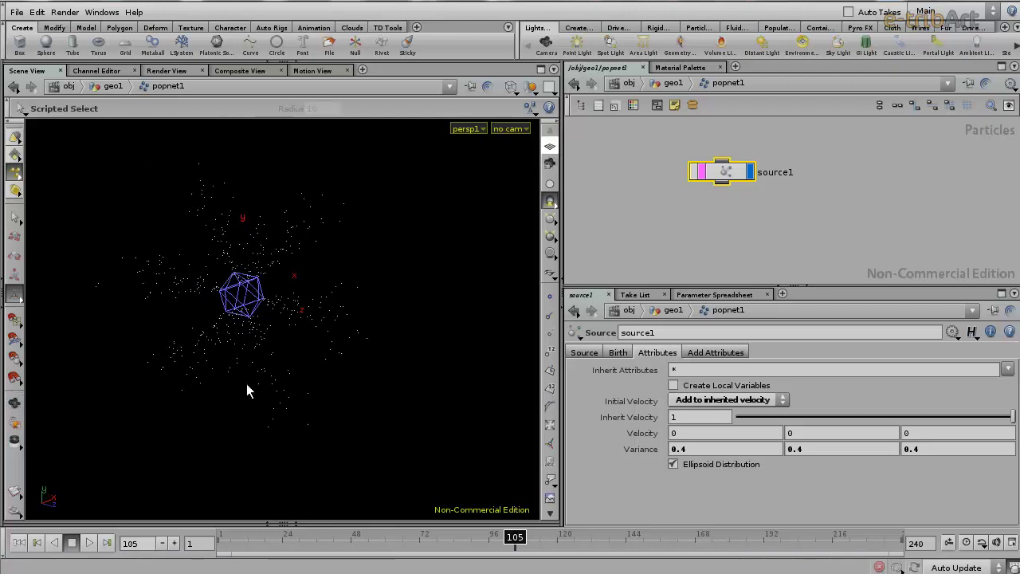
{"action": "left_click_drag", "start_coordinate": [248, 546], "coordinate": [221, 545]}
{"action": "left_click_drag", "start_coordinate": [719, 186], "coordinate": [737, 165]}
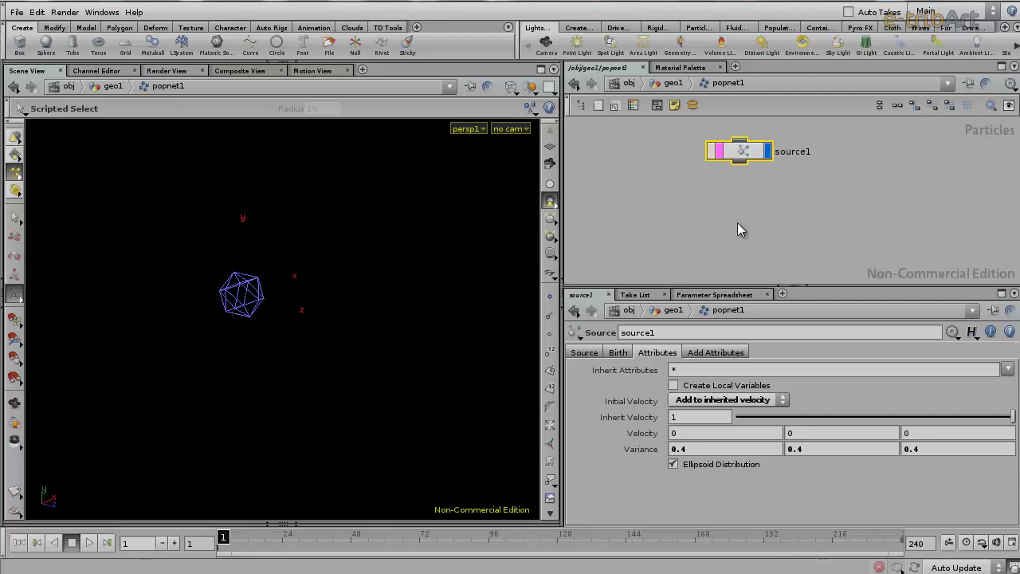
{"action": "key", "text": "Tab"}
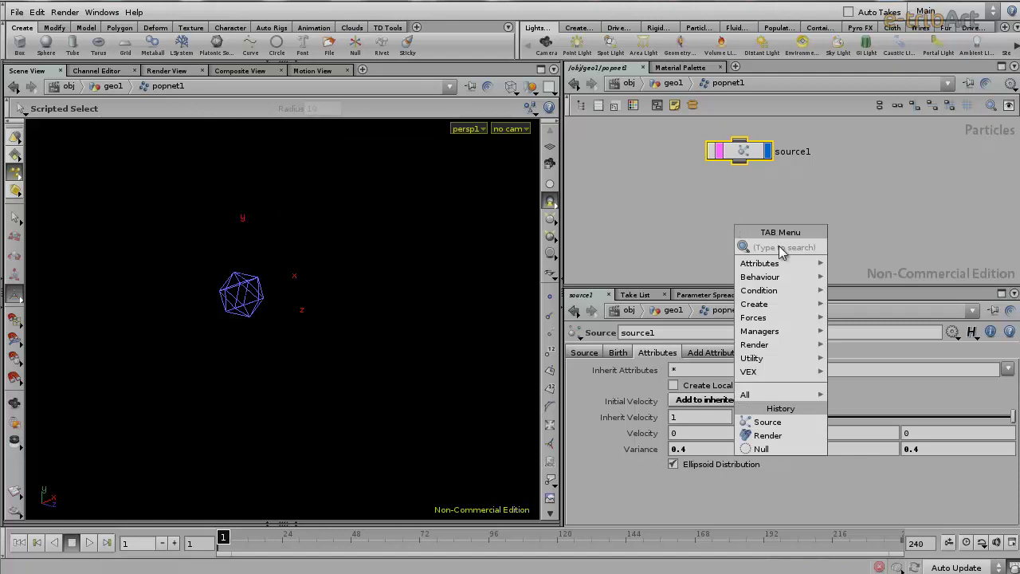
{"action": "mouse_move", "coordinate": [765, 318]}
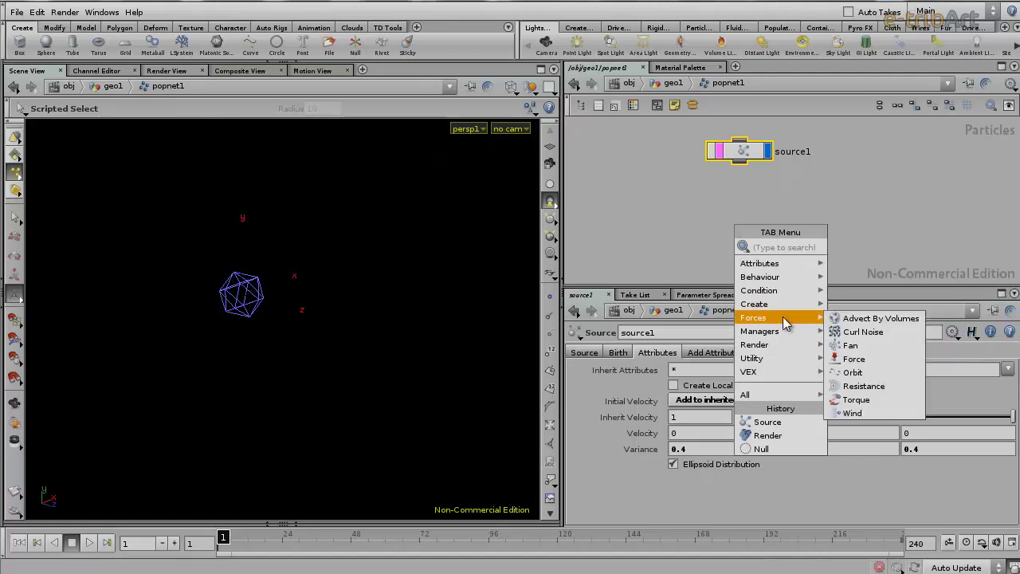
Step: Add a force1 node under source1 with Force Y -1, display it, and preview particles falling
{"action": "left_click", "coordinate": [851, 360]}
{"action": "left_click", "coordinate": [746, 223]}
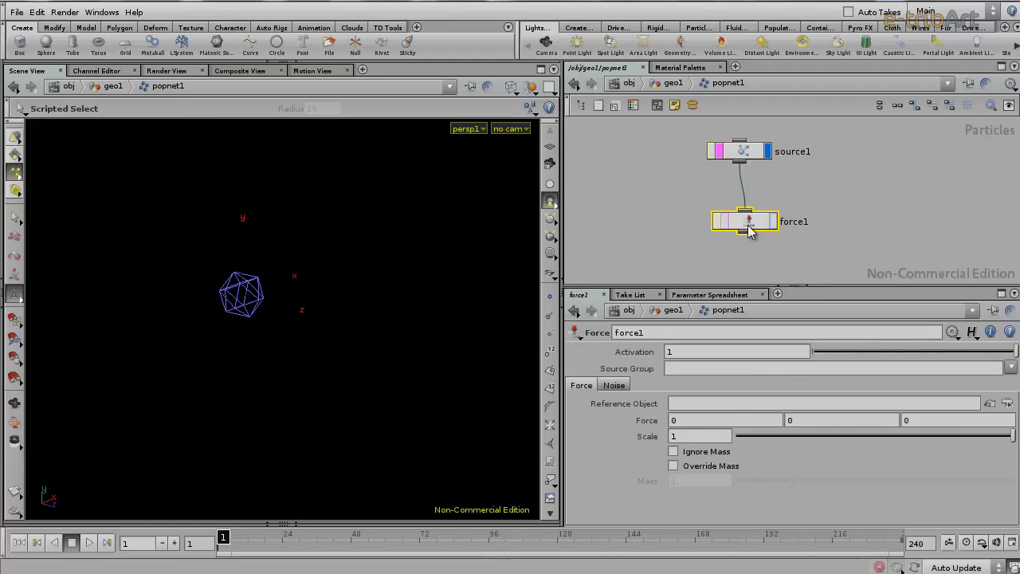
{"action": "left_click_drag", "start_coordinate": [749, 229], "coordinate": [744, 219]}
{"action": "type", "text": "-1"}
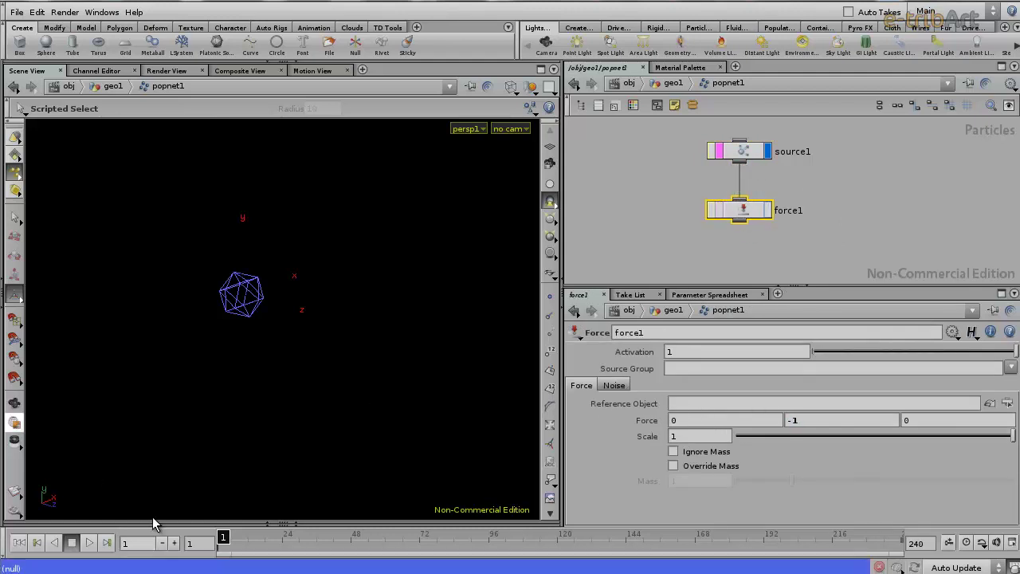
{"action": "left_click", "coordinate": [769, 212]}
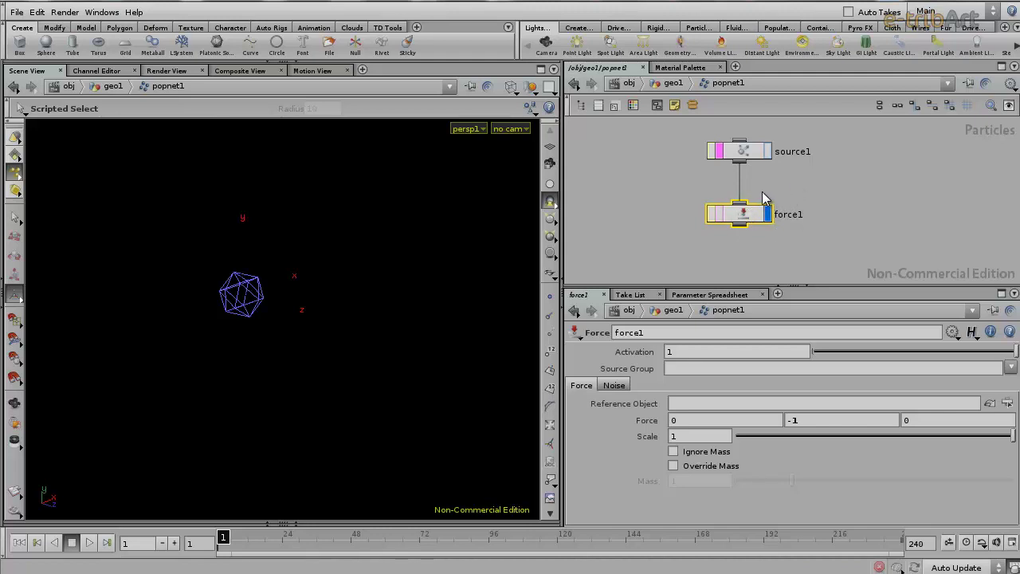
{"action": "left_click_drag", "start_coordinate": [739, 214], "coordinate": [739, 223]}
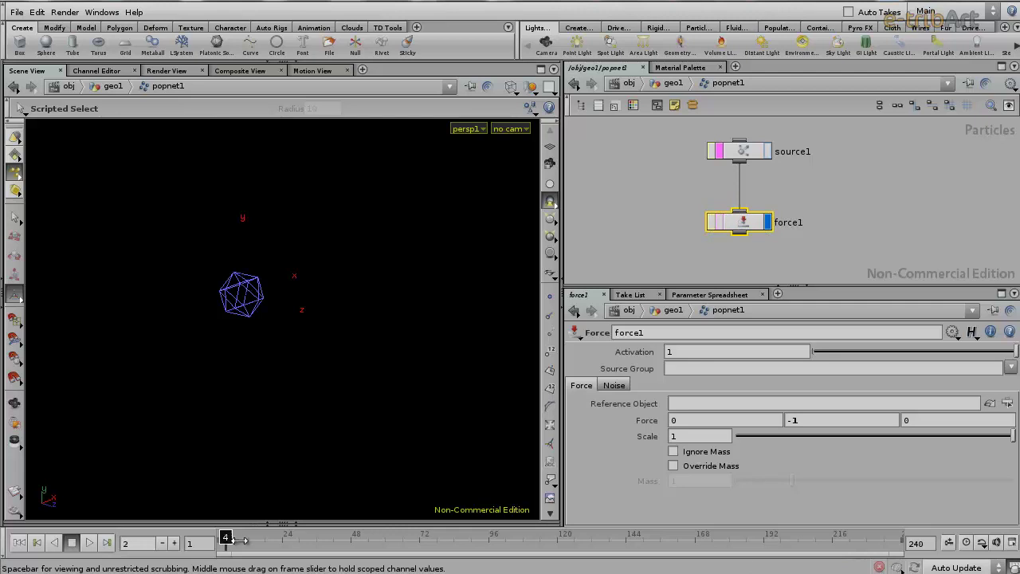
{"action": "left_click_drag", "start_coordinate": [273, 539], "coordinate": [479, 557]}
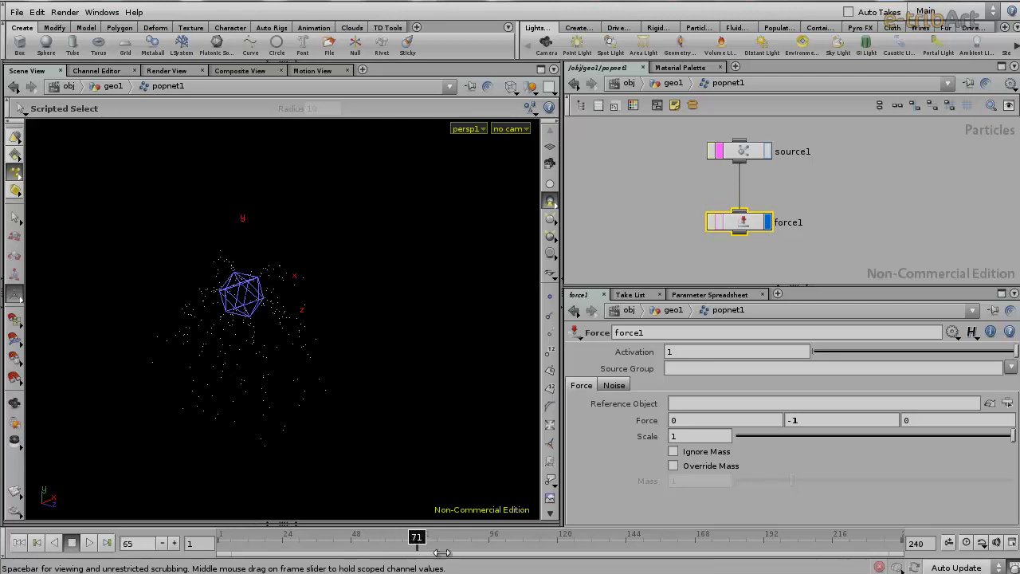
{"action": "mouse_move", "coordinate": [479, 557]}
{"action": "left_mouse_down"}
{"action": "mouse_move", "coordinate": [496, 570]}
{"action": "mouse_move", "coordinate": [223, 558]}
{"action": "left_mouse_up"}
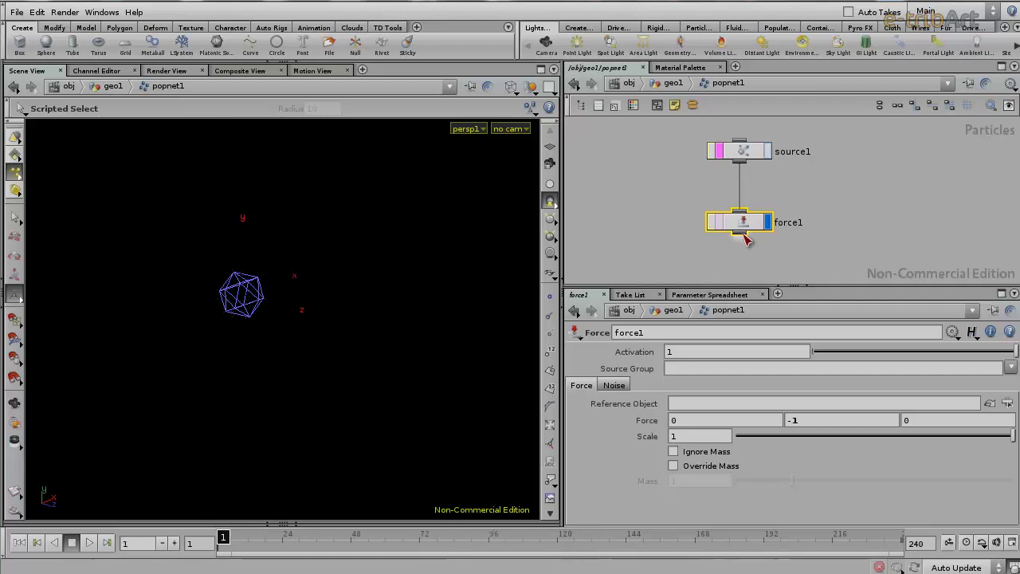
{"action": "left_click_drag", "start_coordinate": [758, 226], "coordinate": [757, 217]}
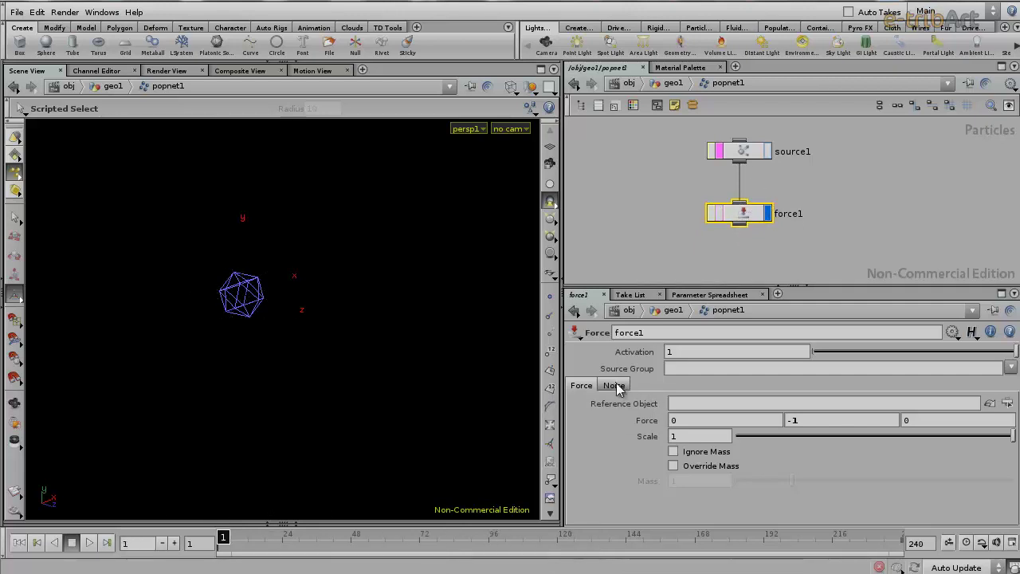
Step: Set force1's noise Amplitude to 1.8 on all axes and Offset Y to $T, then preview
{"action": "left_click", "coordinate": [616, 386]}
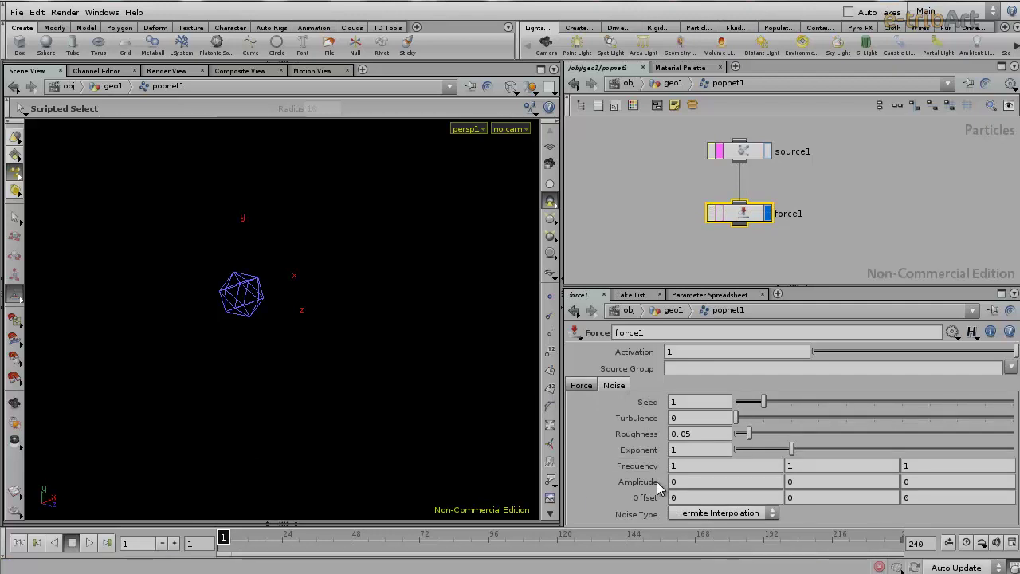
{"action": "middle_click_drag", "start_coordinate": [659, 481], "coordinate": [660, 485]}
{"action": "type", "text": "$T"}
{"action": "key", "text": "Return"}
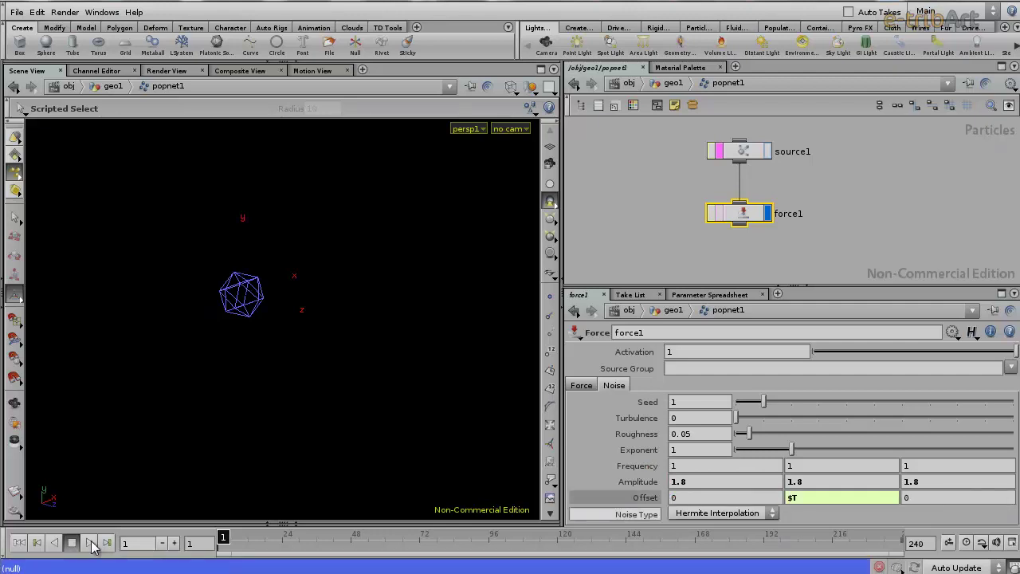
{"action": "left_click_drag", "start_coordinate": [267, 536], "coordinate": [465, 562]}
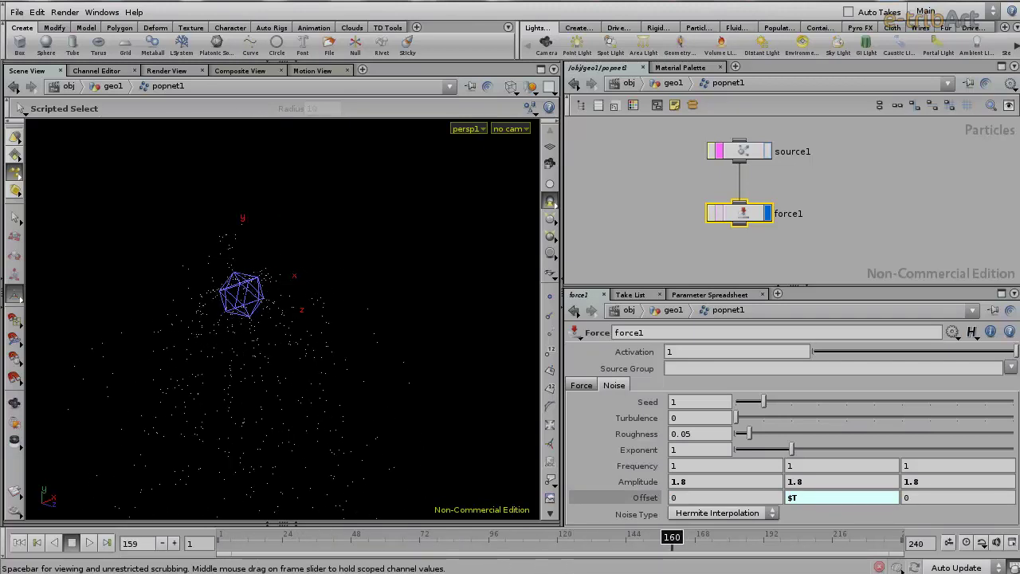
{"action": "key", "text": "Escape"}
{"action": "mouse_move", "coordinate": [165, 244]}
{"action": "left_mouse_down"}
{"action": "mouse_move", "coordinate": [199, 312]}
{"action": "mouse_move", "coordinate": [142, 295]}
{"action": "mouse_move", "coordinate": [229, 268]}
{"action": "mouse_move", "coordinate": [329, 303]}
{"action": "mouse_move", "coordinate": [408, 287]}
{"action": "mouse_move", "coordinate": [236, 300]}
{"action": "mouse_move", "coordinate": [285, 276]}
{"action": "mouse_move", "coordinate": [263, 295]}
{"action": "mouse_move", "coordinate": [409, 280]}
{"action": "left_mouse_up"}
{"action": "key", "text": "s"}
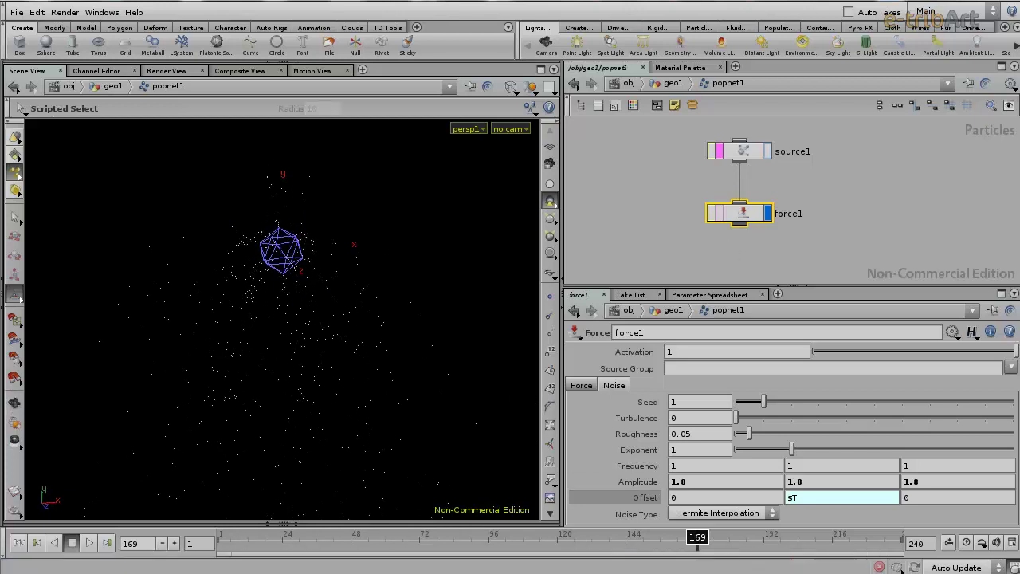
{"action": "left_click", "coordinate": [182, 567]}
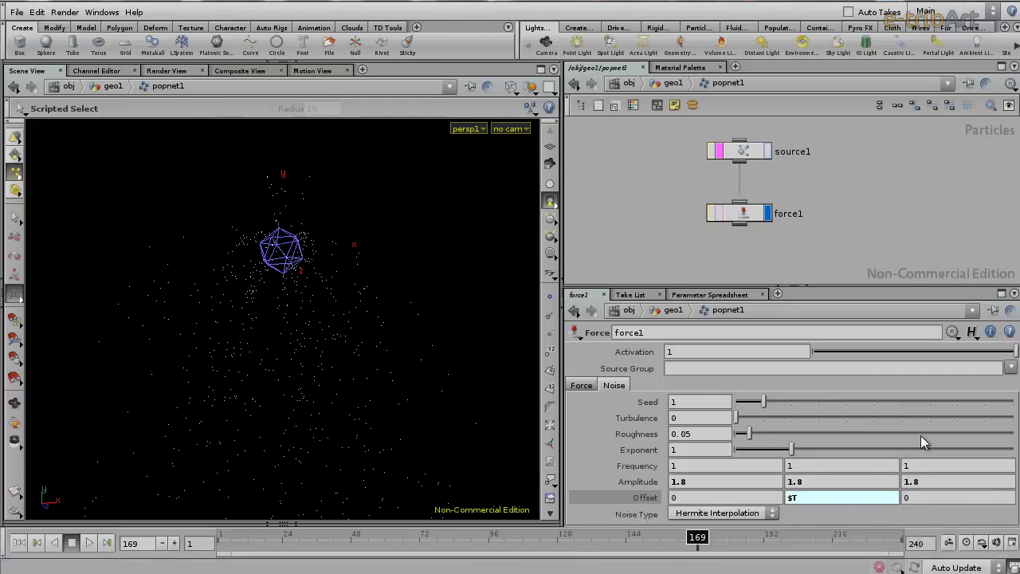
Step: Try source1 Life Expectancy values of 1 and 2 seconds and preview the particles
{"action": "left_click", "coordinate": [745, 155]}
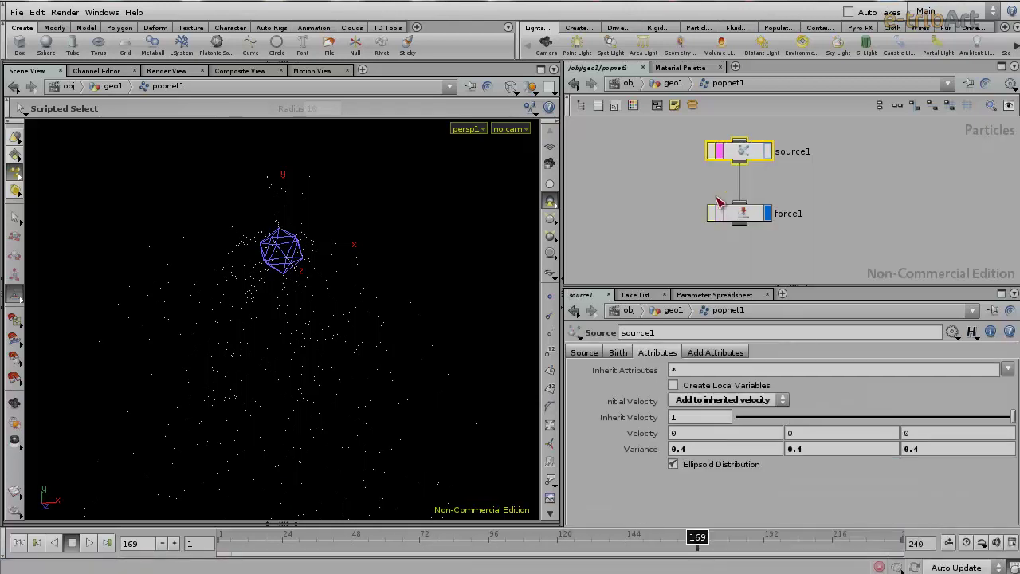
{"action": "left_click", "coordinate": [618, 353]}
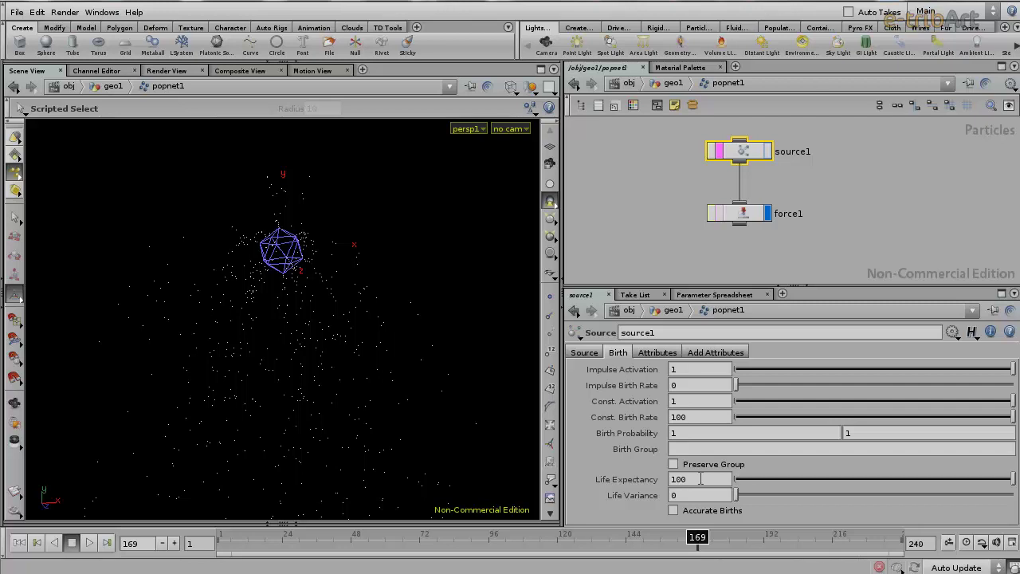
{"action": "left_click", "coordinate": [616, 480]}
{"action": "type", "text": "1"}
{"action": "key", "text": "Return"}
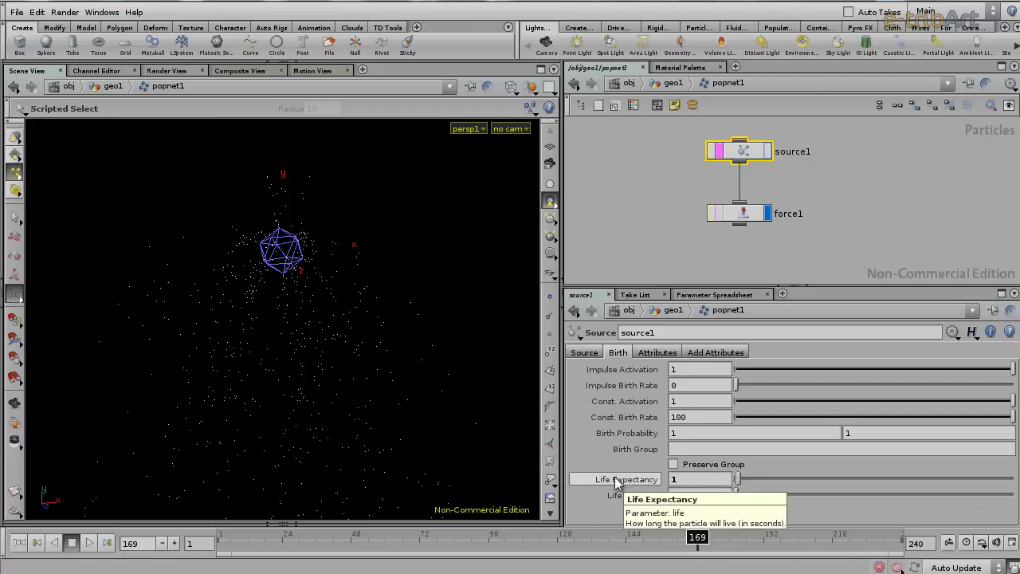
{"action": "key", "text": "ctrl+Up"}
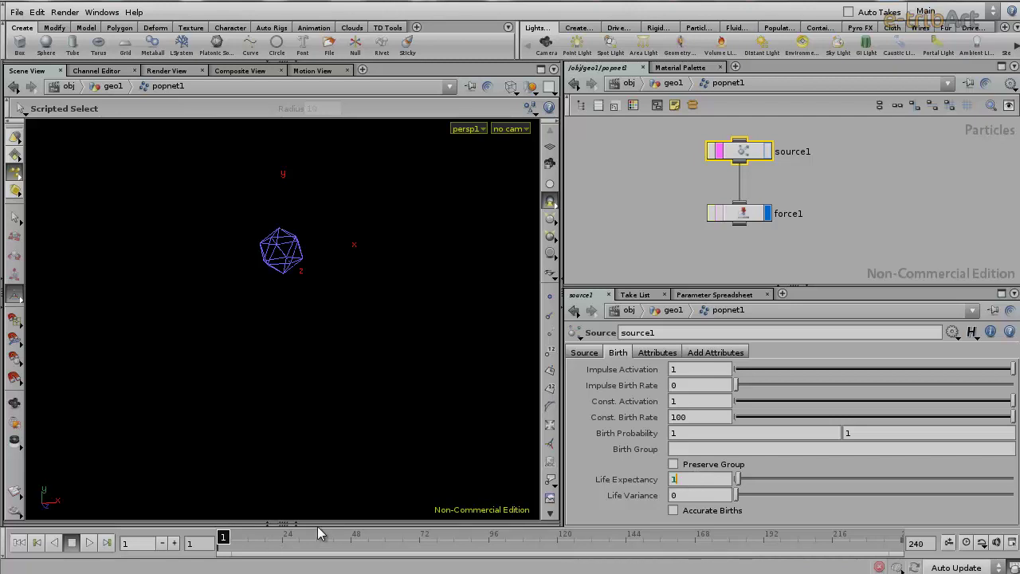
{"action": "type", "text": "2"}
{"action": "key", "text": "Return"}
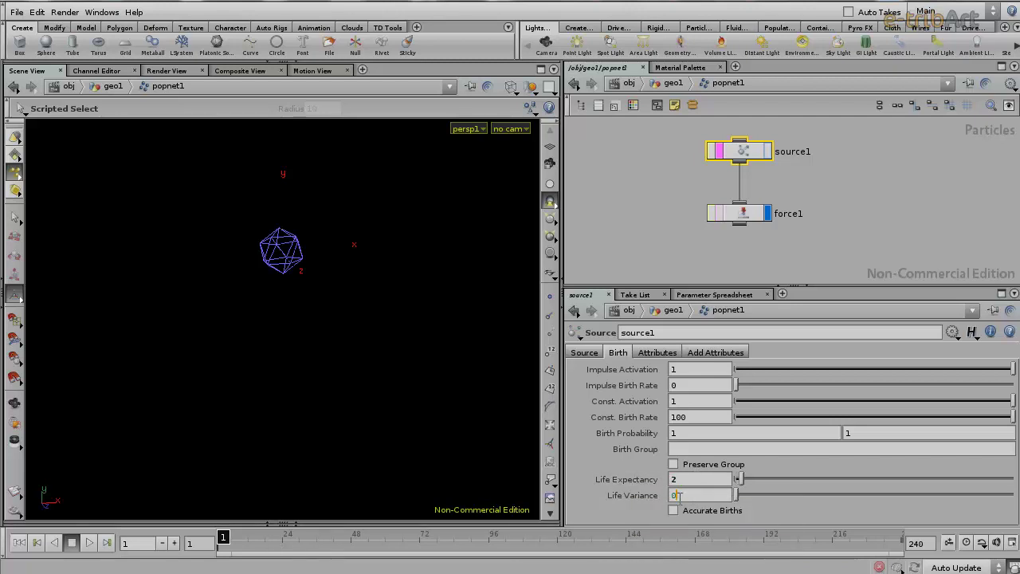
{"action": "type", "text": ".5"}
{"action": "left_click_drag", "start_coordinate": [224, 538], "coordinate": [640, 562]}
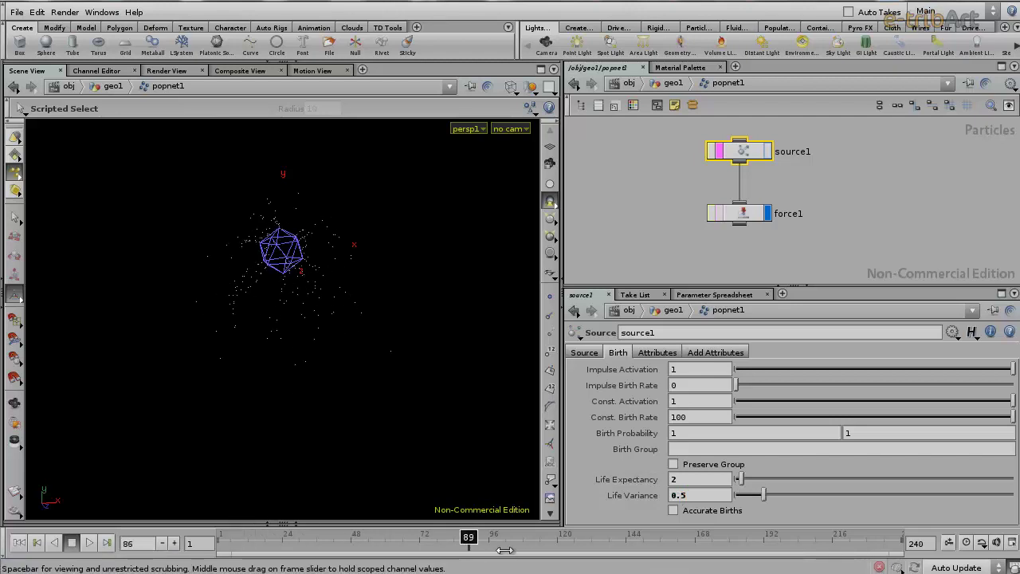
{"action": "left_click_drag", "start_coordinate": [640, 562], "coordinate": [45, 568]}
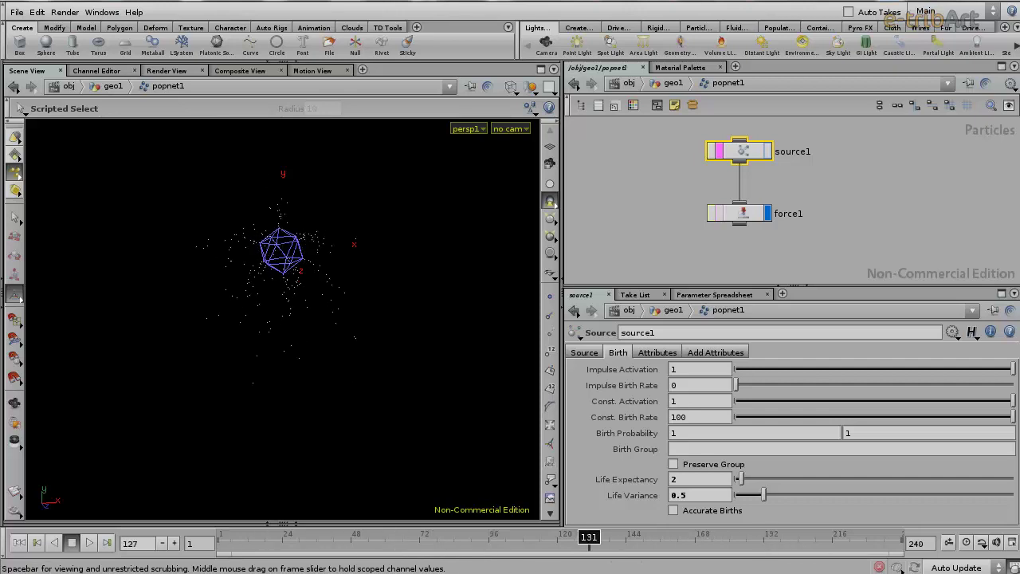
{"action": "key", "text": "ctrl+Up"}
Step: Set Life Expectancy to 4 and go back up to the geo1 network
{"action": "mouse_move", "coordinate": [883, 218]}
{"action": "middle_mouse_down"}
{"action": "mouse_move", "coordinate": [885, 207]}
{"action": "mouse_move", "coordinate": [888, 231]}
{"action": "middle_mouse_up"}
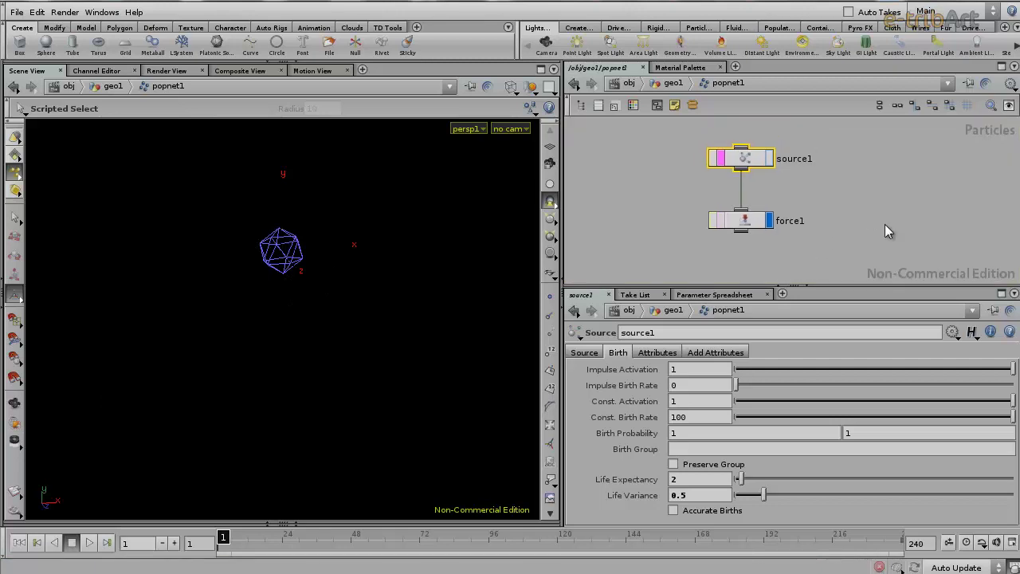
{"action": "left_click", "coordinate": [901, 568]}
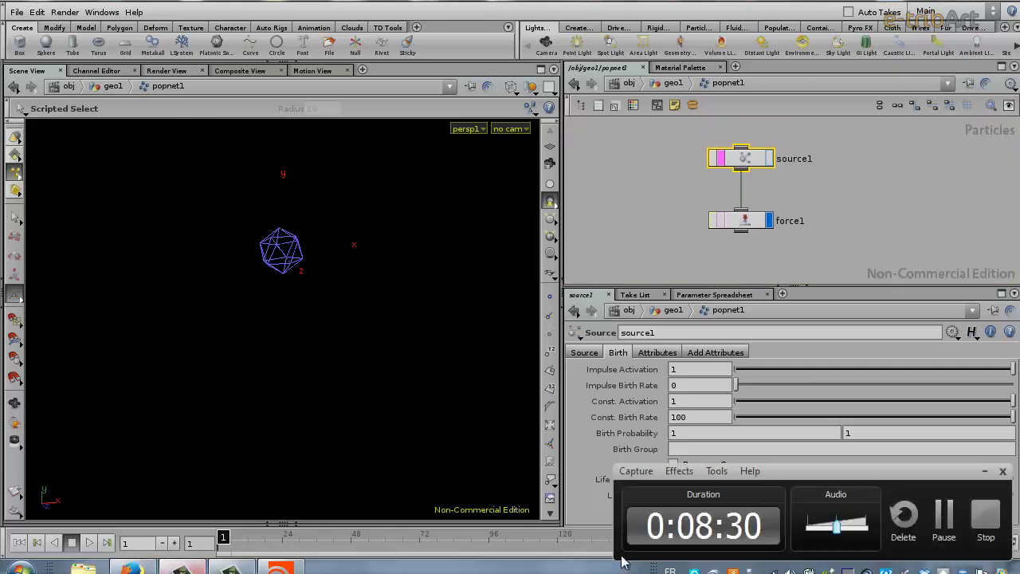
{"action": "left_click", "coordinate": [955, 539]}
{"action": "middle_click_drag", "start_coordinate": [872, 185], "coordinate": [877, 190]}
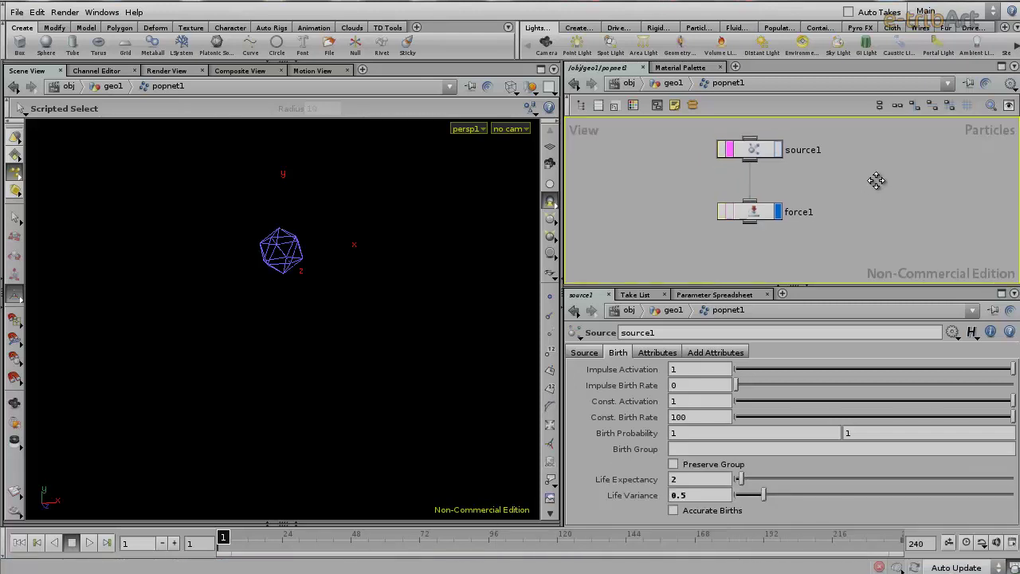
{"action": "left_click_drag", "start_coordinate": [905, 283], "coordinate": [904, 298]}
{"action": "middle_click_drag", "start_coordinate": [895, 258], "coordinate": [894, 227]}
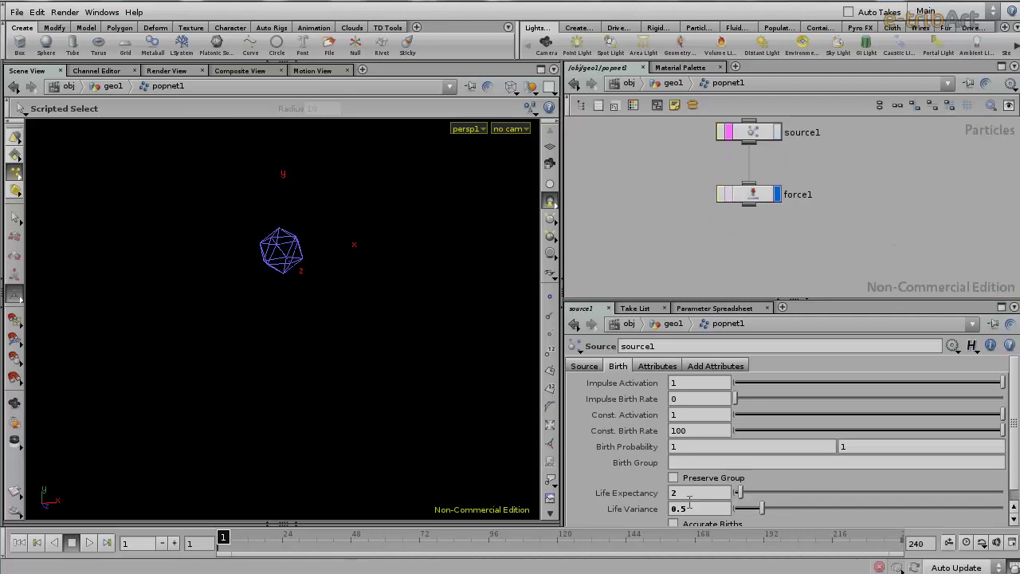
{"action": "type", "text": "4"}
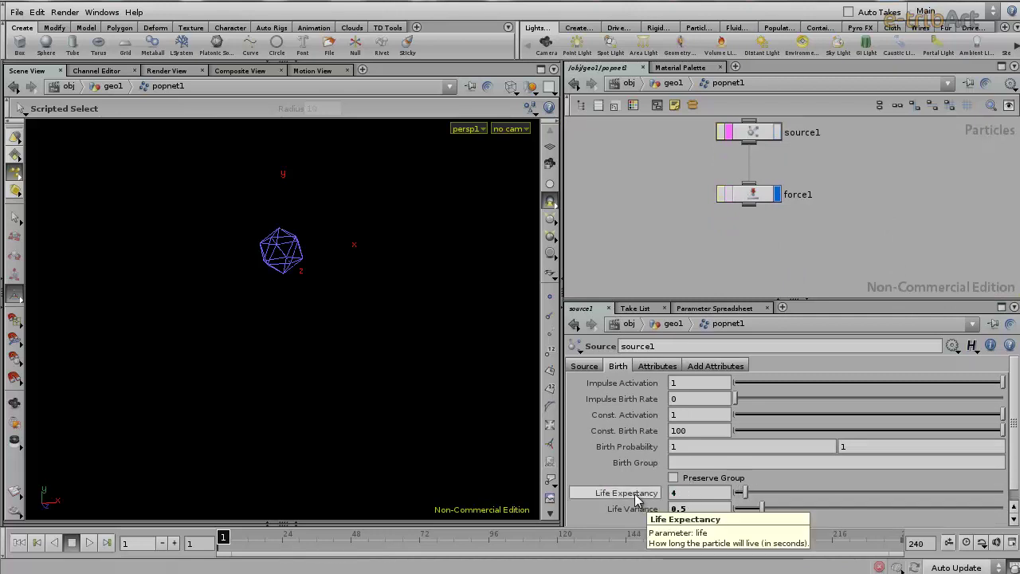
{"action": "left_click", "coordinate": [673, 82]}
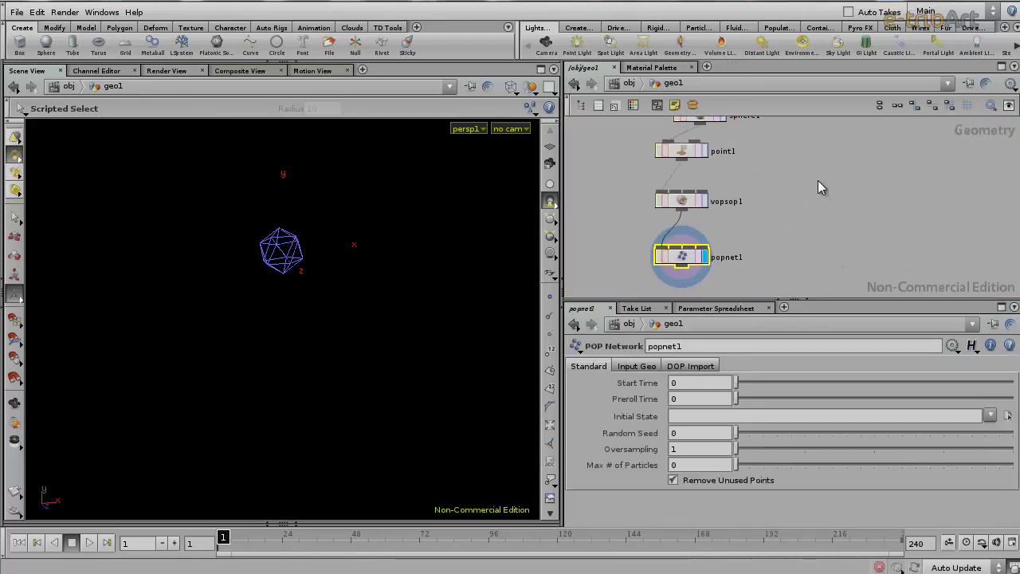
Step: Create a grid1 node wired into a new xform1 node, and make xform1 the display node
{"action": "left_click", "coordinate": [530, 107]}
{"action": "left_click", "coordinate": [574, 152]}
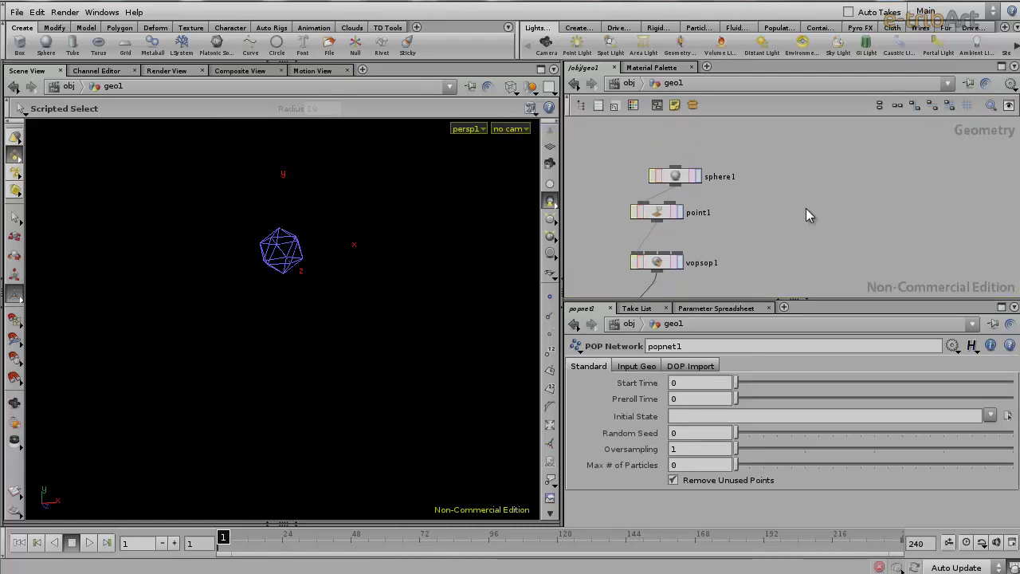
{"action": "key", "text": "Tab"}
{"action": "type", "text": "gri"}
{"action": "key", "text": "Return"}
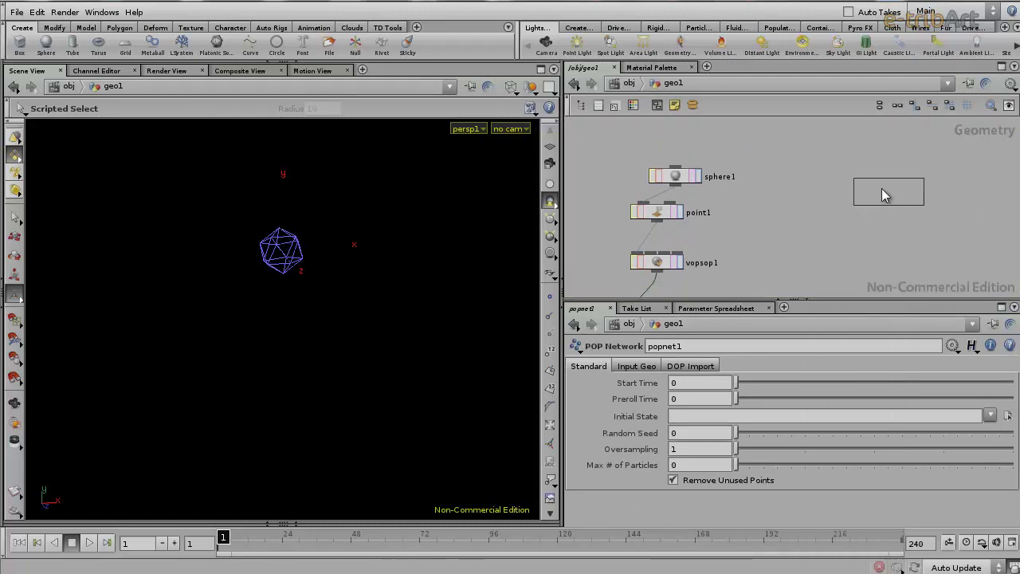
{"action": "left_click", "coordinate": [827, 188]}
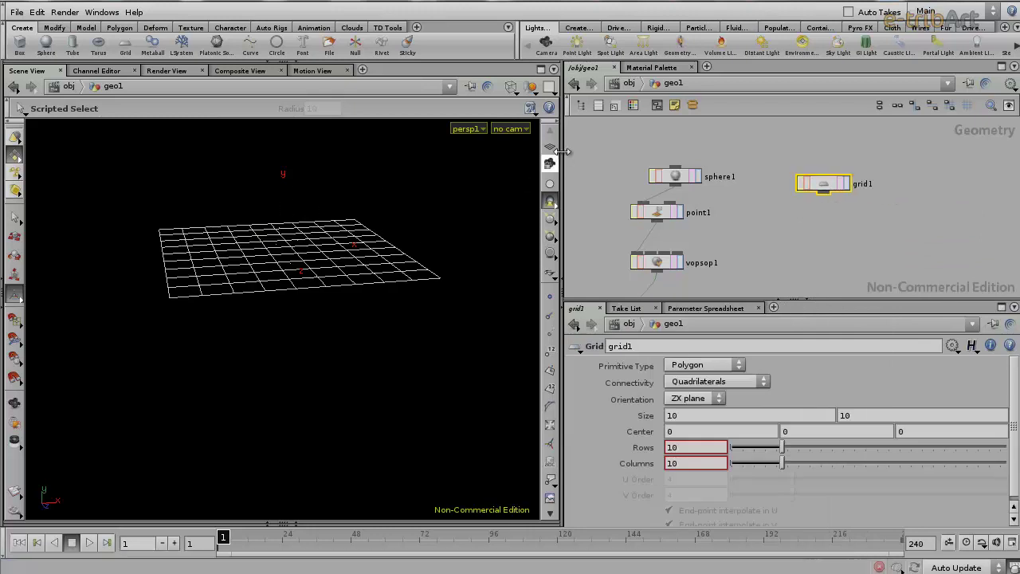
{"action": "key", "text": "Tab"}
{"action": "type", "text": "trans"}
{"action": "key", "text": "Return"}
{"action": "left_click", "coordinate": [800, 243]}
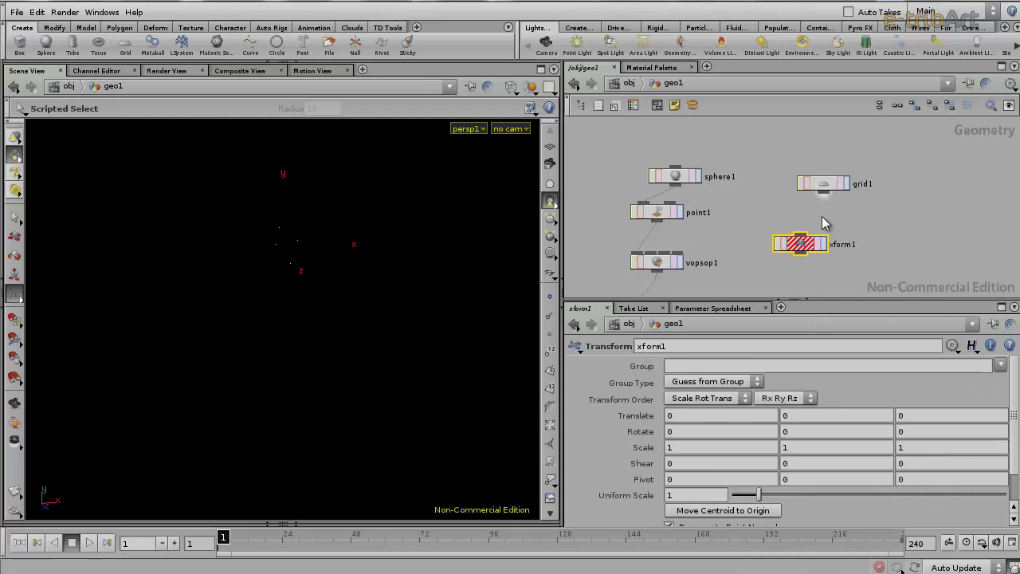
{"action": "mouse_move", "coordinate": [824, 195]}
{"action": "left_mouse_down"}
{"action": "mouse_move", "coordinate": [800, 238]}
{"action": "mouse_move", "coordinate": [823, 239]}
{"action": "left_mouse_up"}
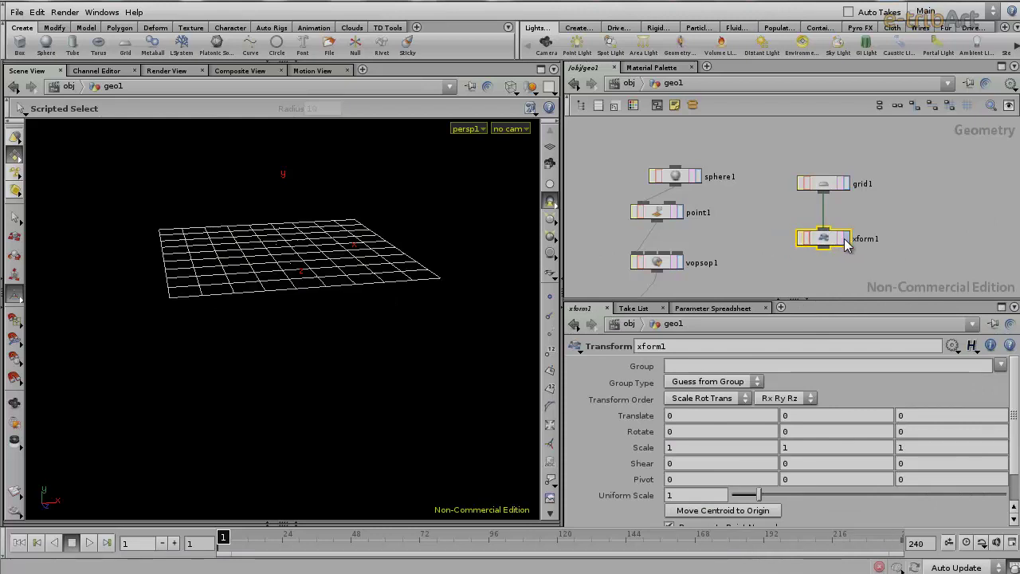
{"action": "left_click", "coordinate": [843, 237]}
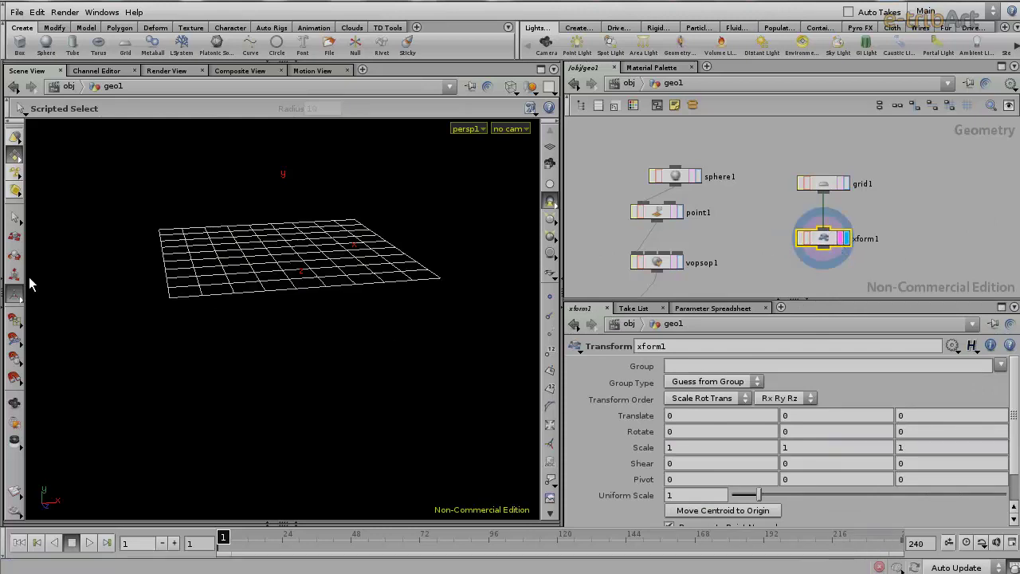
Step: Lower the grid beneath the sphere to Translate Y -5.4, showing vopsop1 as a reference
{"action": "middle_click_drag", "start_coordinate": [805, 415], "coordinate": [725, 428]}
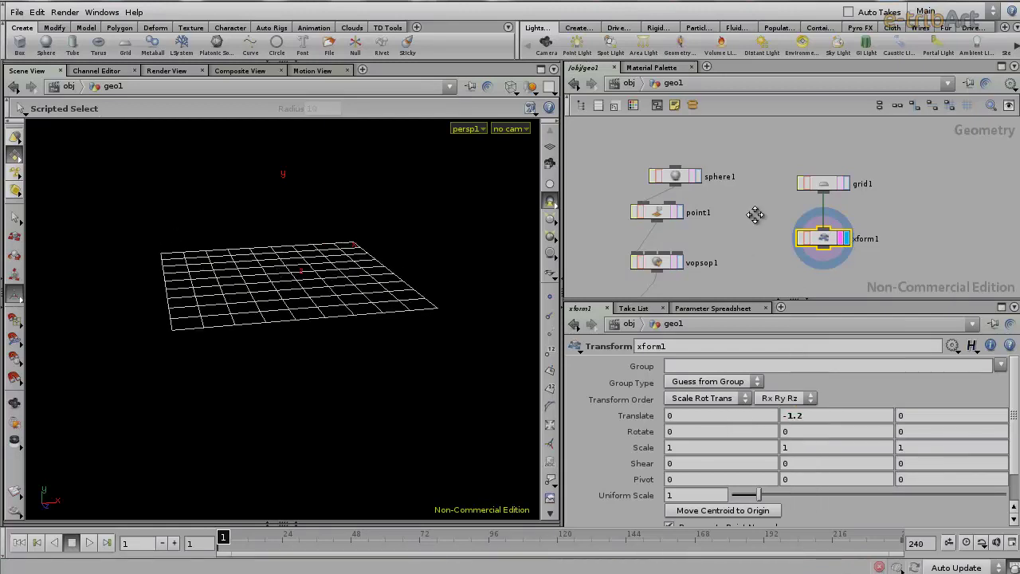
{"action": "middle_click_drag", "start_coordinate": [755, 214], "coordinate": [775, 132]}
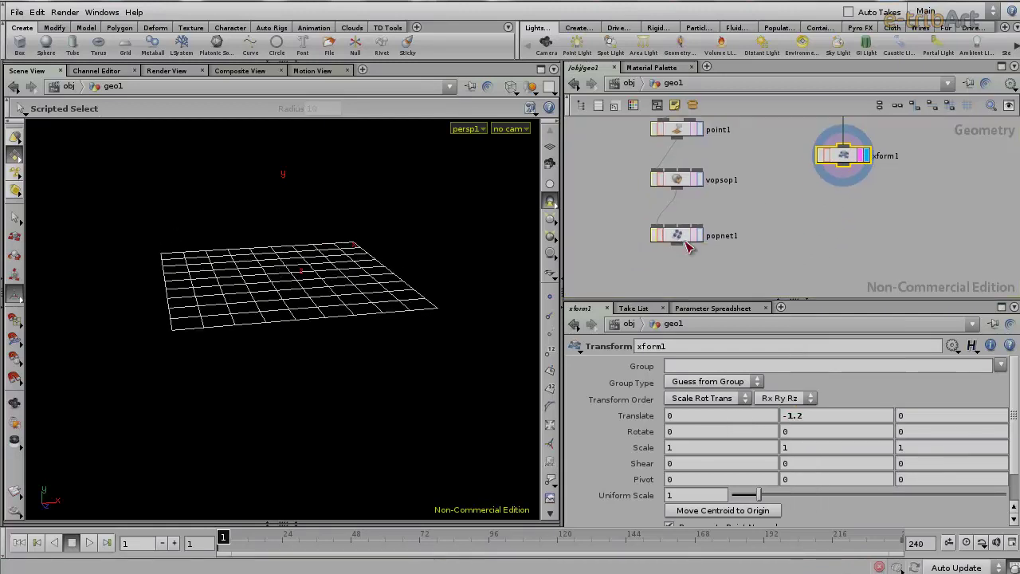
{"action": "left_click", "coordinate": [694, 178]}
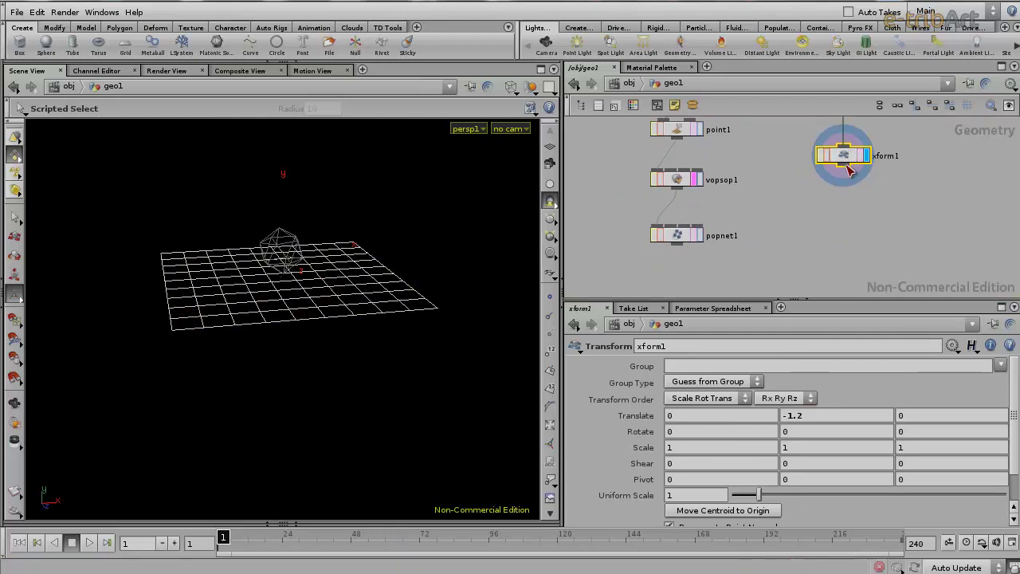
{"action": "key", "text": "Escape"}
{"action": "left_click_drag", "start_coordinate": [337, 255], "coordinate": [322, 242]}
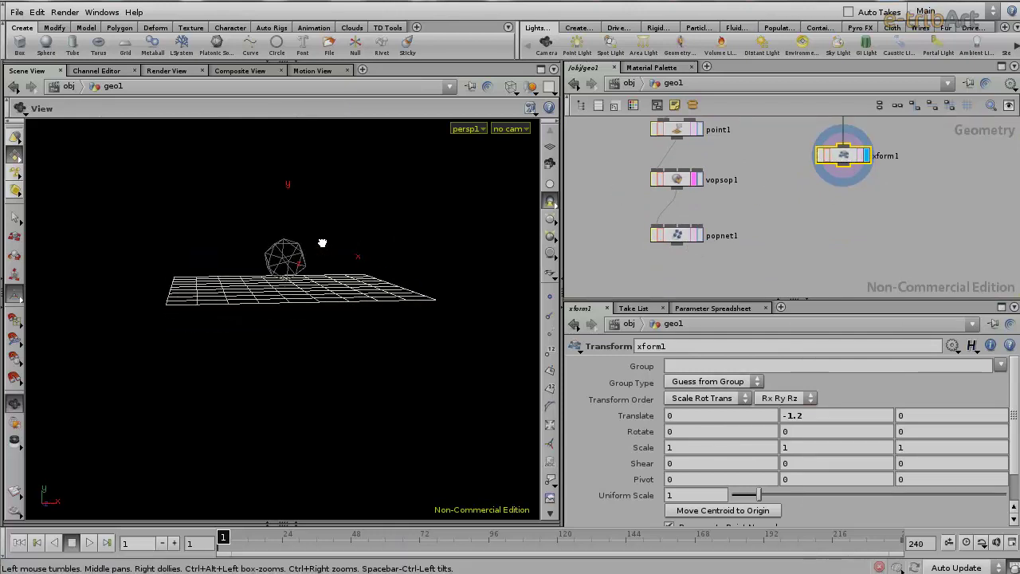
{"action": "middle_click_drag", "start_coordinate": [818, 415], "coordinate": [546, 410]}
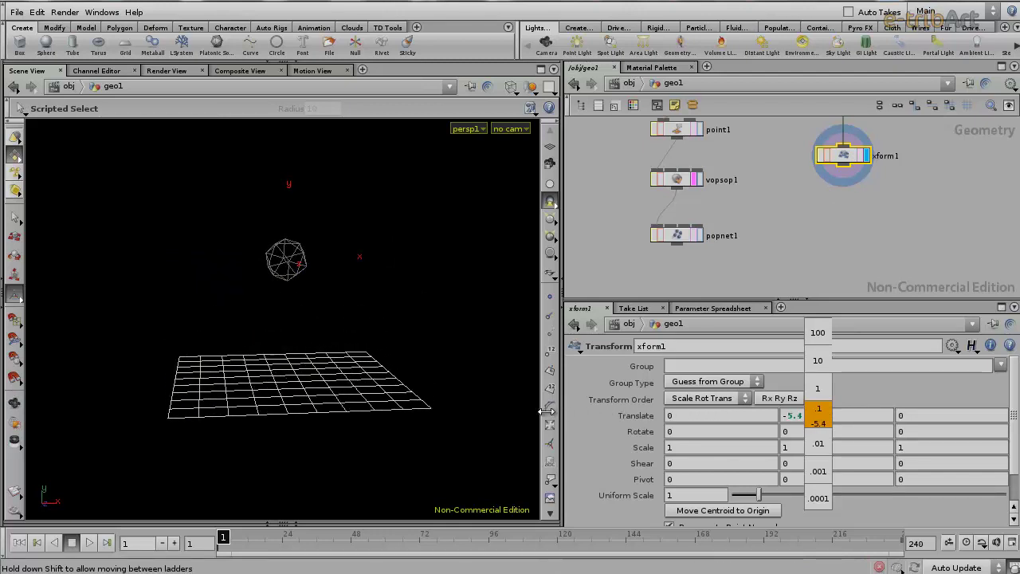
{"action": "middle_click_drag", "start_coordinate": [925, 192], "coordinate": [912, 238]}
{"action": "left_click", "coordinate": [810, 211]}
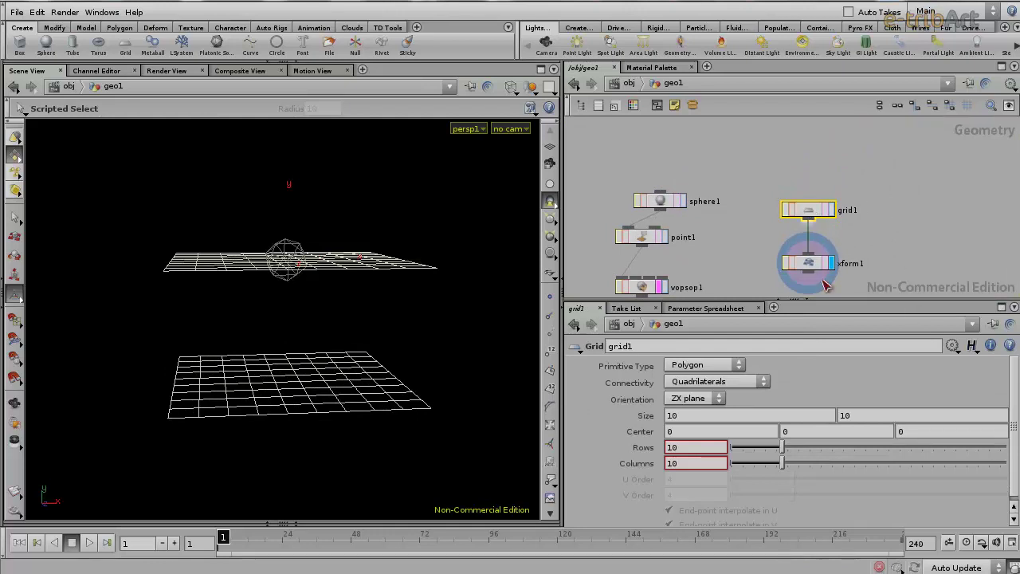
{"action": "middle_click_drag", "start_coordinate": [879, 253], "coordinate": [876, 194]}
{"action": "left_click", "coordinate": [807, 205]}
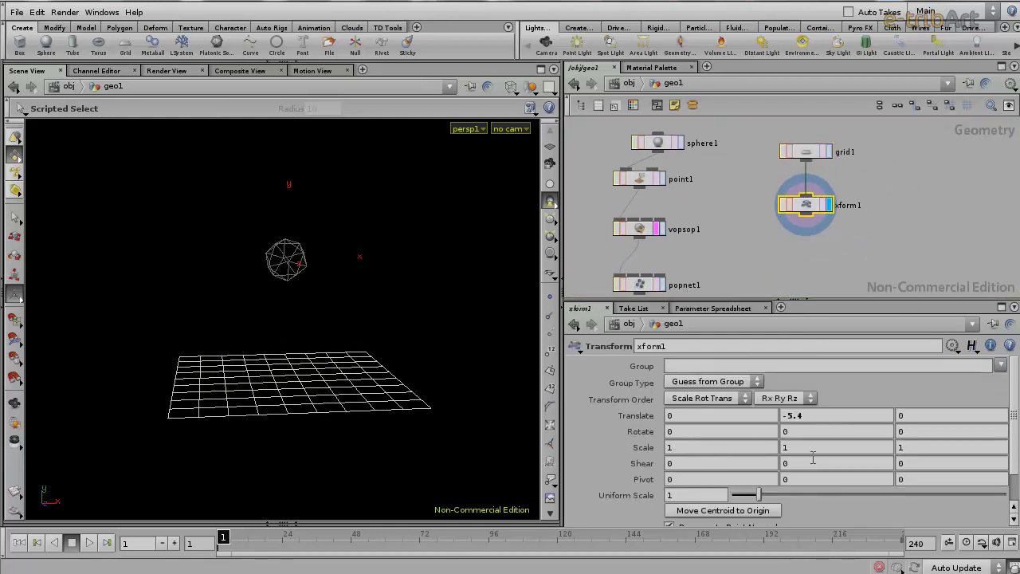
Step: Tilt the grid with Rotate X -0.1 and Rotate Z -21.1
{"action": "mouse_move", "coordinate": [710, 431]}
{"action": "middle_mouse_down"}
{"action": "mouse_move", "coordinate": [743, 430]}
{"action": "mouse_move", "coordinate": [693, 431]}
{"action": "middle_mouse_up"}
{"action": "middle_click", "coordinate": [922, 431]}
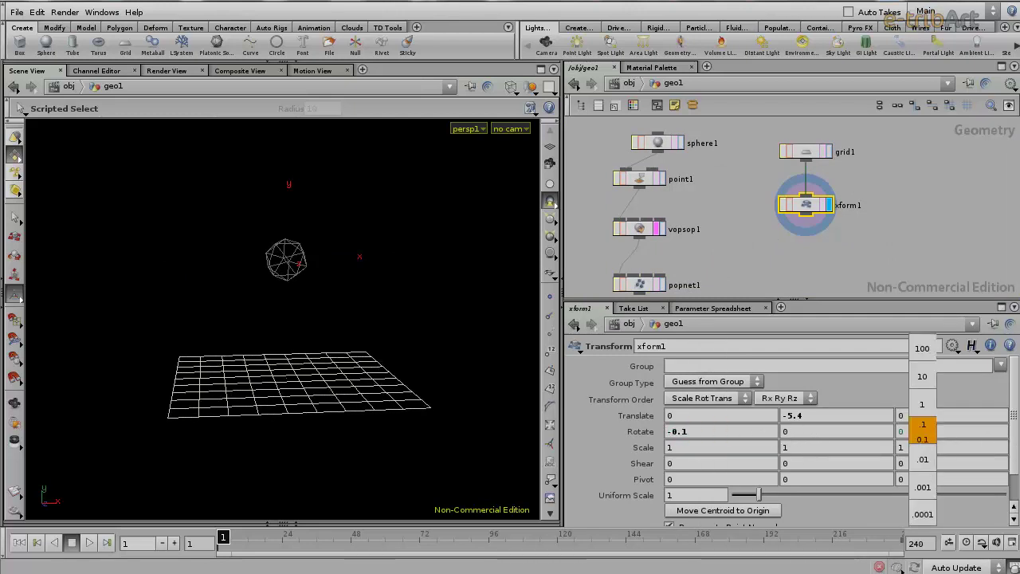
{"action": "middle_click_drag", "start_coordinate": [923, 435], "coordinate": [658, 384]}
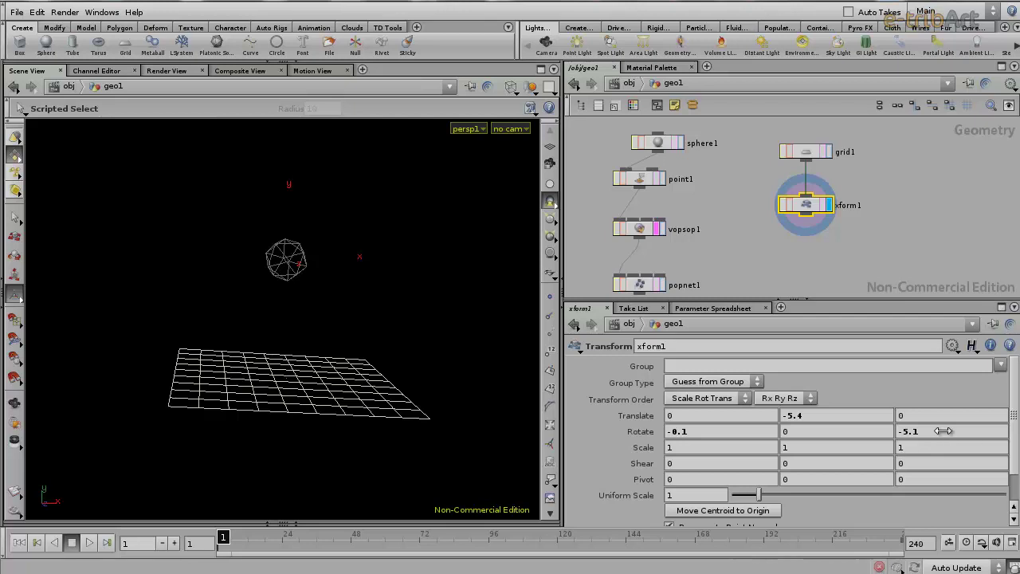
{"action": "middle_click_drag", "start_coordinate": [943, 430], "coordinate": [571, 399]}
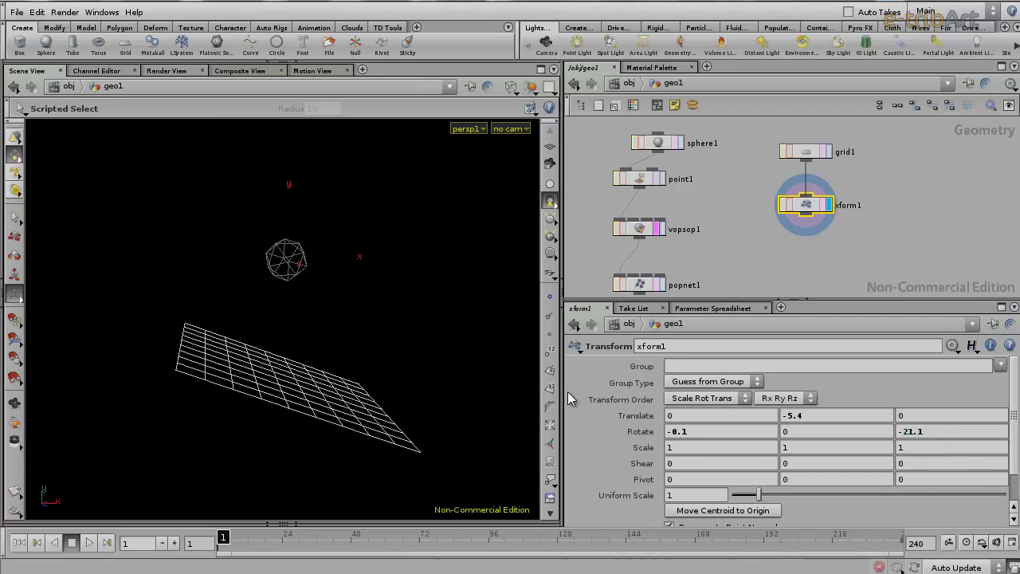
{"action": "key", "text": "Escape"}
{"action": "mouse_move", "coordinate": [360, 375]}
{"action": "left_mouse_down"}
{"action": "mouse_move", "coordinate": [381, 370]}
{"action": "mouse_move", "coordinate": [281, 401]}
{"action": "left_mouse_up"}
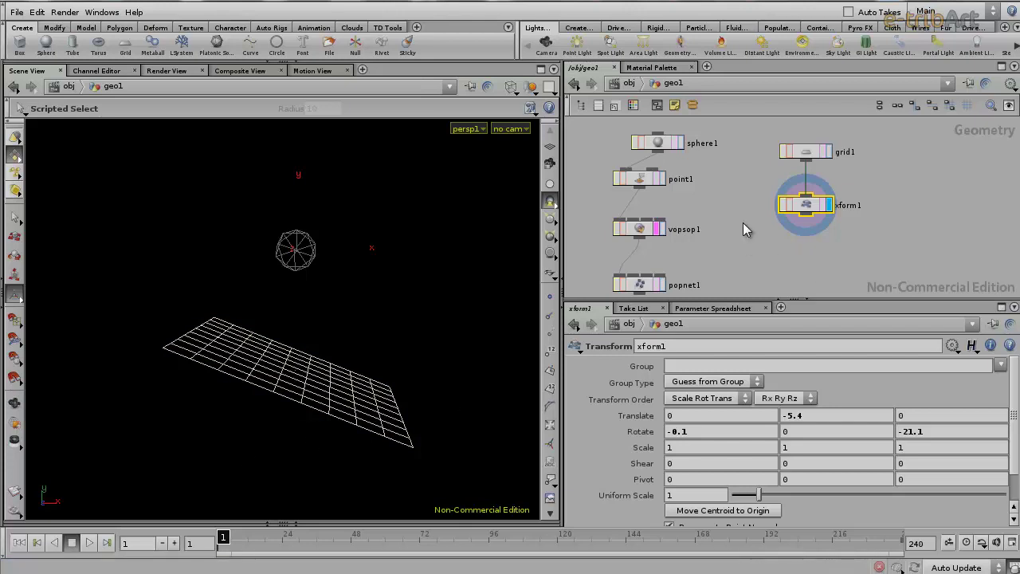
{"action": "middle_click_drag", "start_coordinate": [745, 229], "coordinate": [762, 202]}
Step: Display popnet1's particles with the tilted grid, play the simulation, then rewind
{"action": "left_click", "coordinate": [679, 256]}
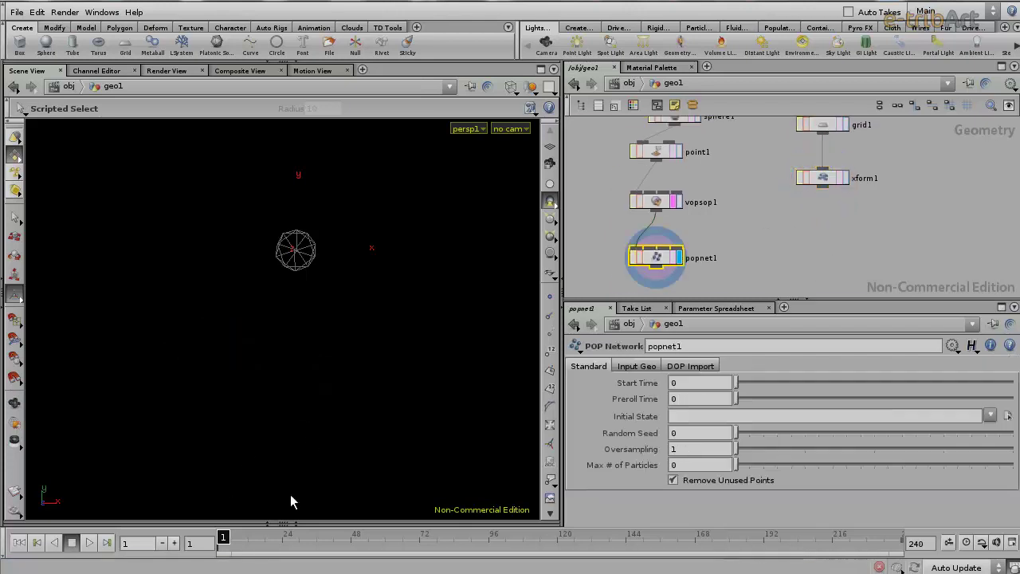
{"action": "left_click", "coordinate": [842, 179]}
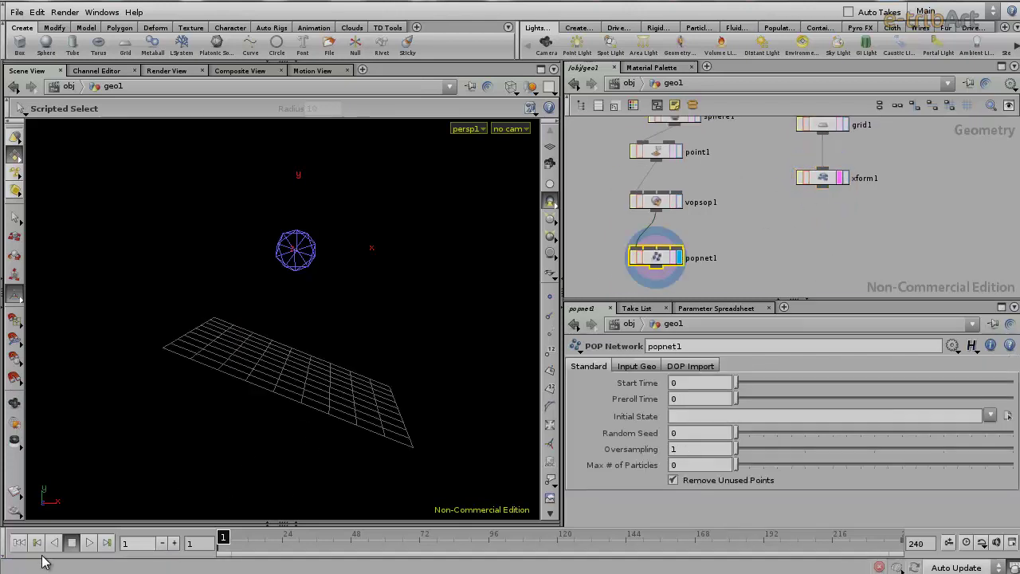
{"action": "left_click", "coordinate": [89, 543]}
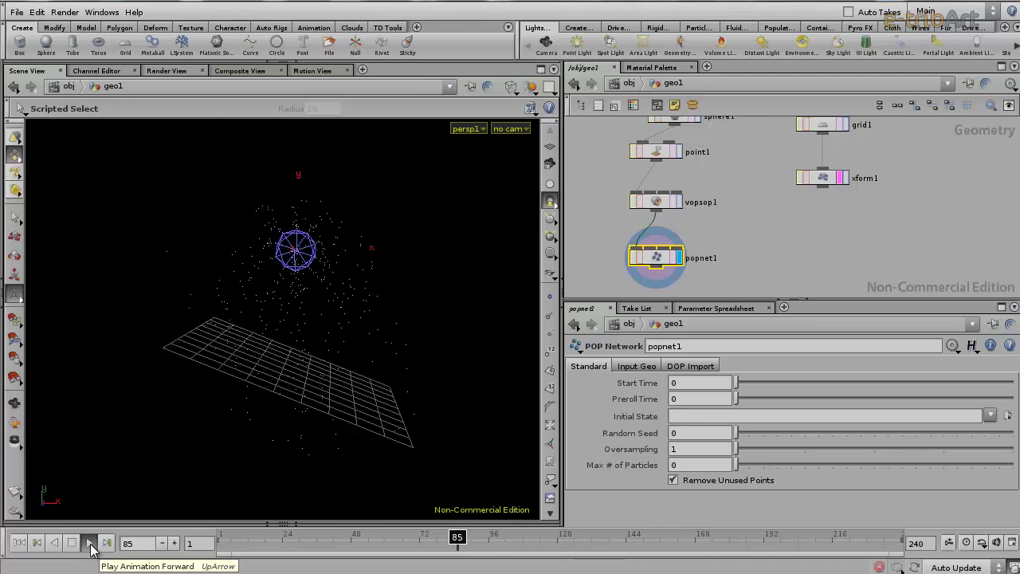
{"action": "left_click", "coordinate": [224, 543]}
Step: Inside popnet1, lower force1's noise Amplitude to 0.2 and preview the result
{"action": "middle_click_drag", "start_coordinate": [698, 243], "coordinate": [715, 230]}
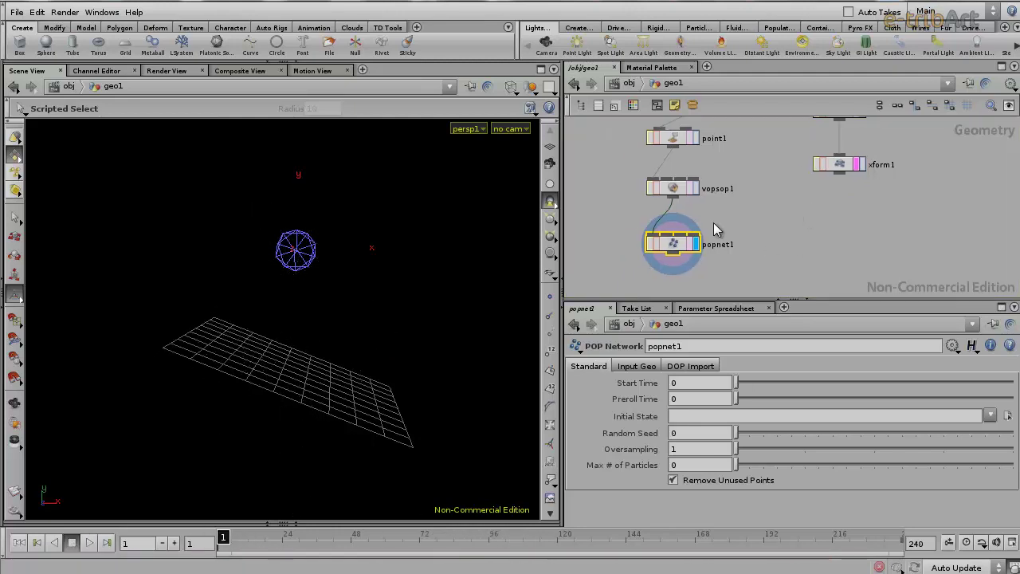
{"action": "double_click", "coordinate": [673, 246]}
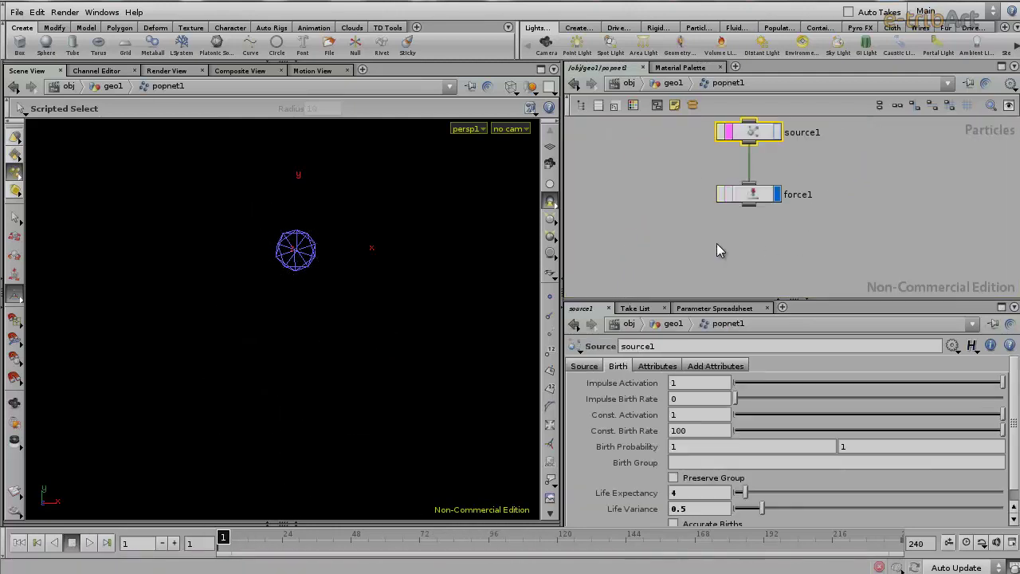
{"action": "left_click", "coordinate": [737, 204]}
{"action": "left_click", "coordinate": [581, 398]}
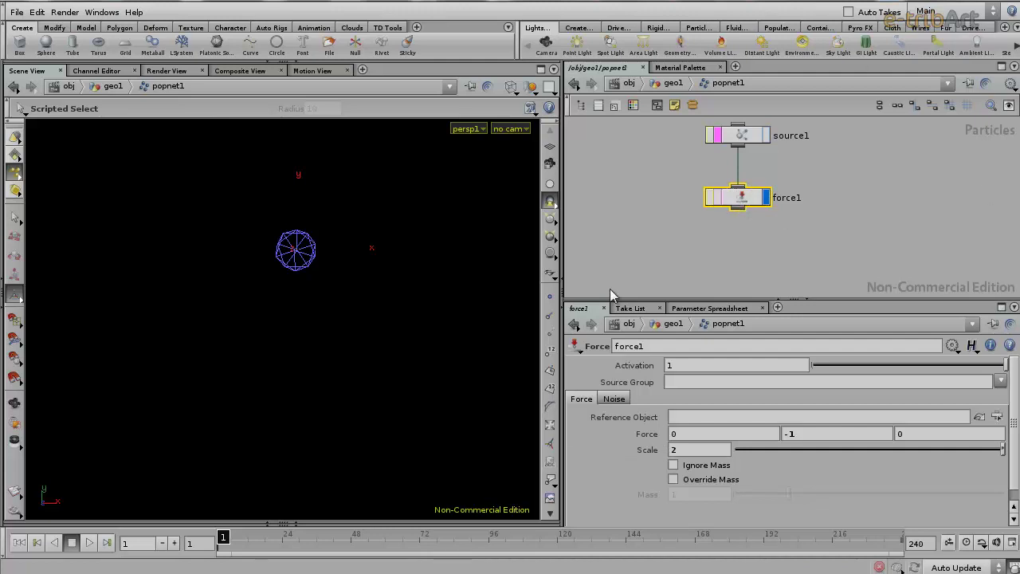
{"action": "left_click", "coordinate": [628, 400]}
{"action": "middle_click_drag", "start_coordinate": [654, 498], "coordinate": [541, 486]}
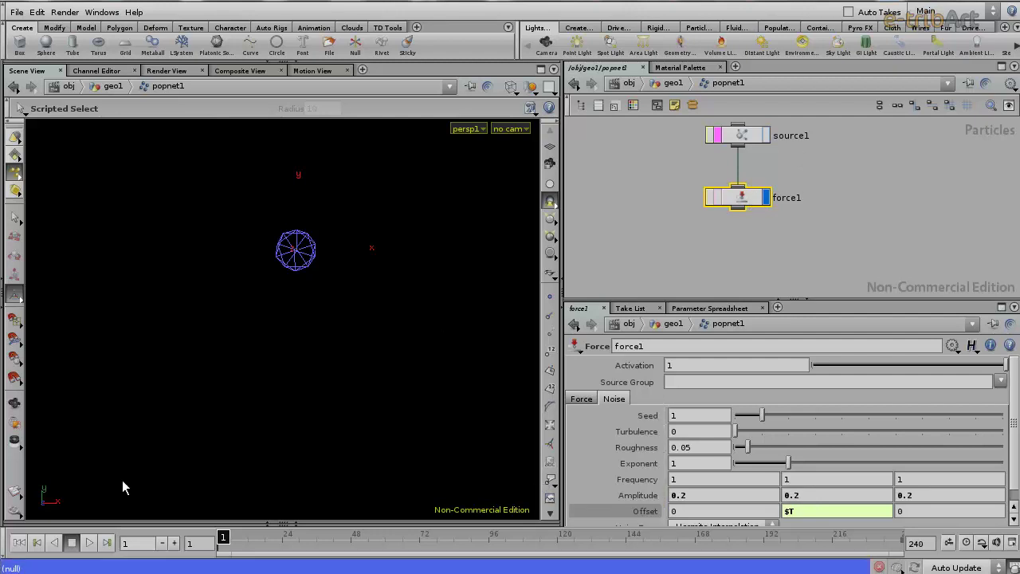
{"action": "left_click", "coordinate": [90, 544]}
{"action": "left_click", "coordinate": [70, 544]}
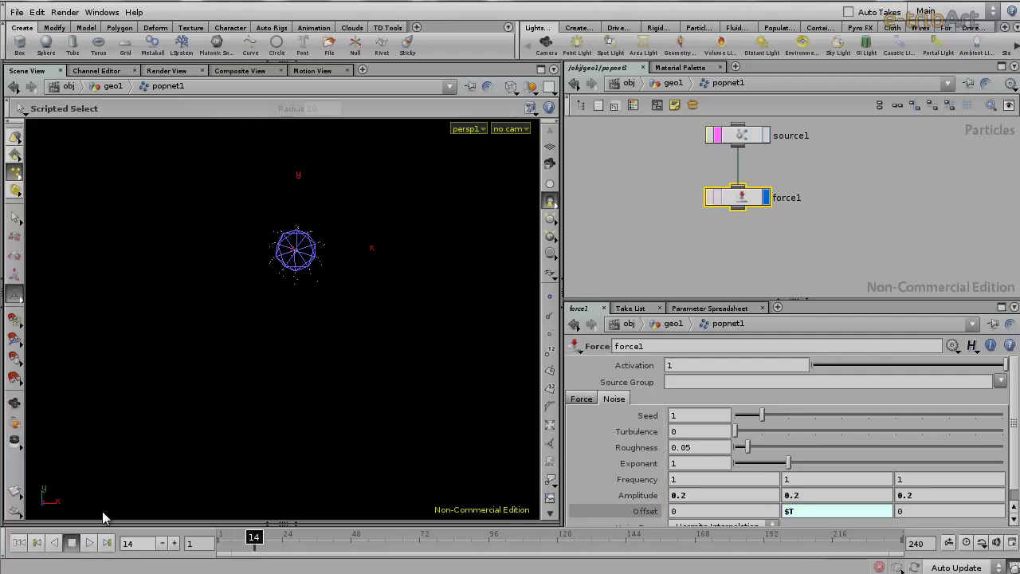
Step: Raise force1's Force Scale to 5, preview it, then return to geo1 at frame 1
{"action": "left_click", "coordinate": [661, 83]}
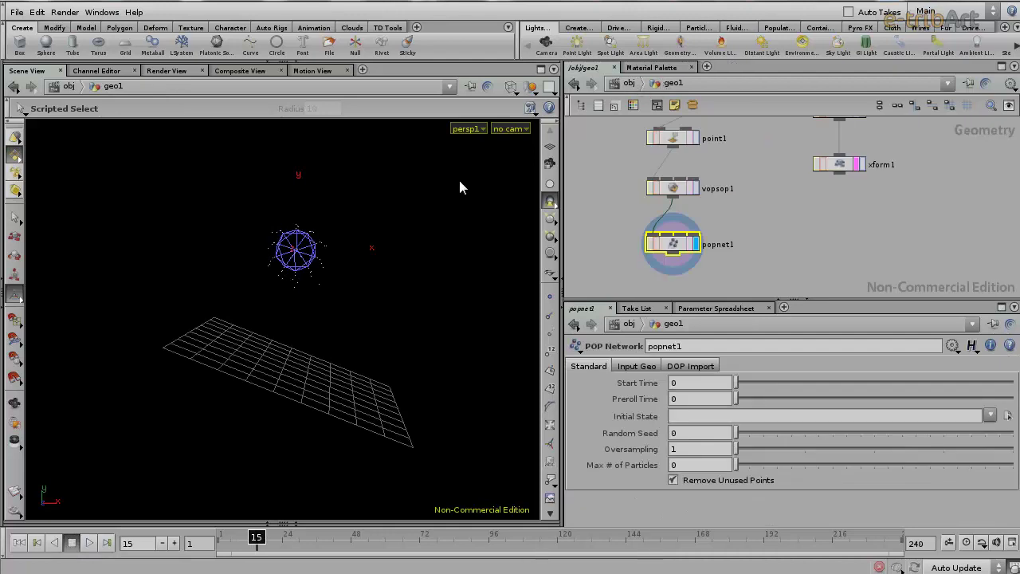
{"action": "double_click", "coordinate": [674, 253]}
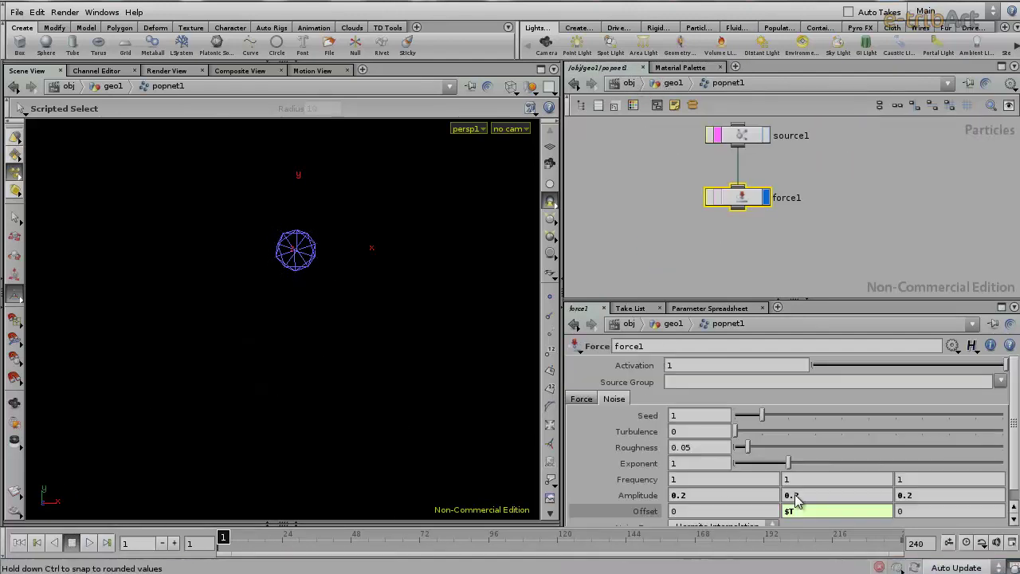
{"action": "left_click", "coordinate": [583, 400]}
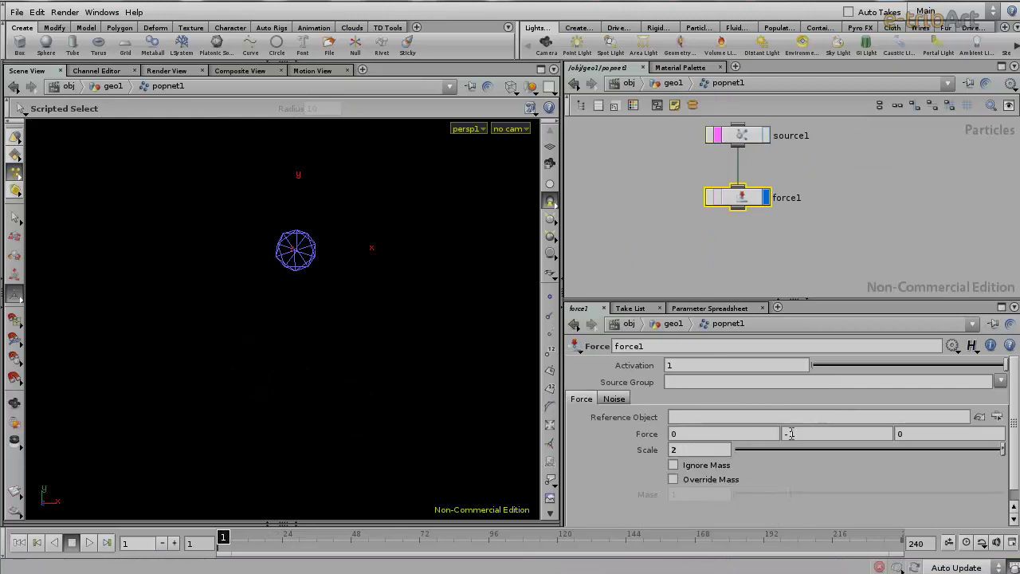
{"action": "left_click", "coordinate": [685, 449]}
{"action": "type", "text": "5"}
{"action": "left_click", "coordinate": [90, 543]}
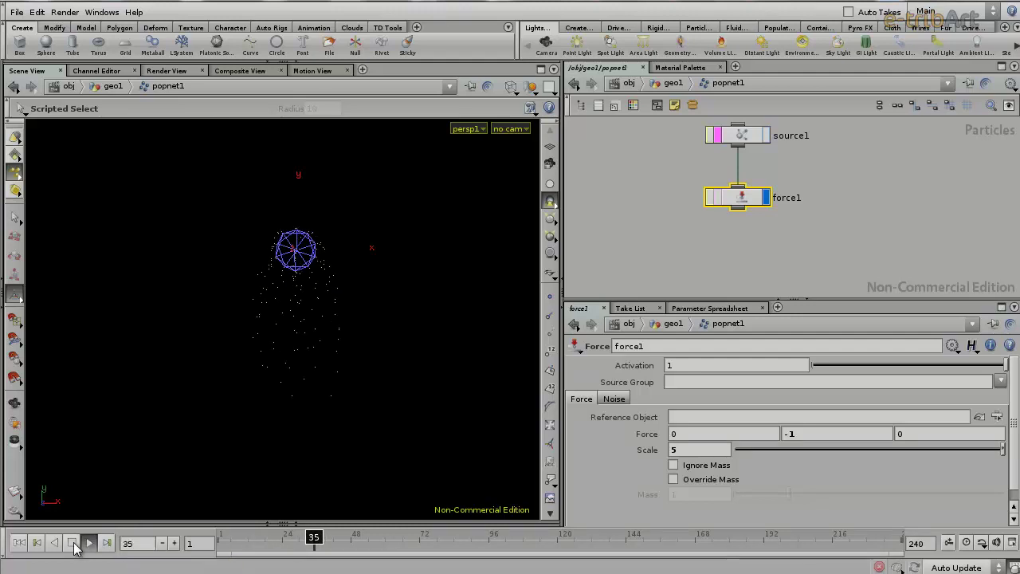
{"action": "left_click", "coordinate": [672, 83]}
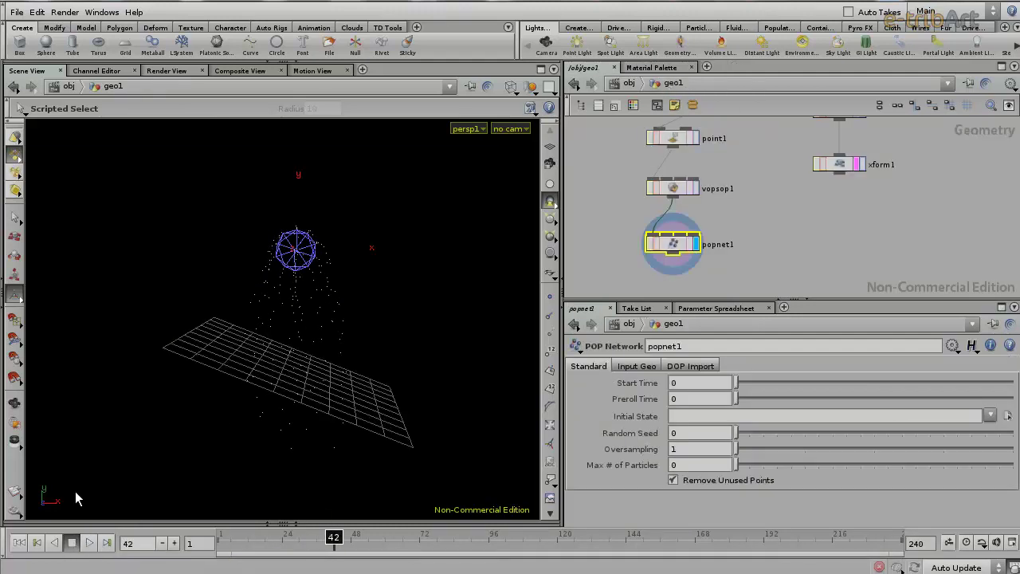
{"action": "left_click", "coordinate": [222, 537]}
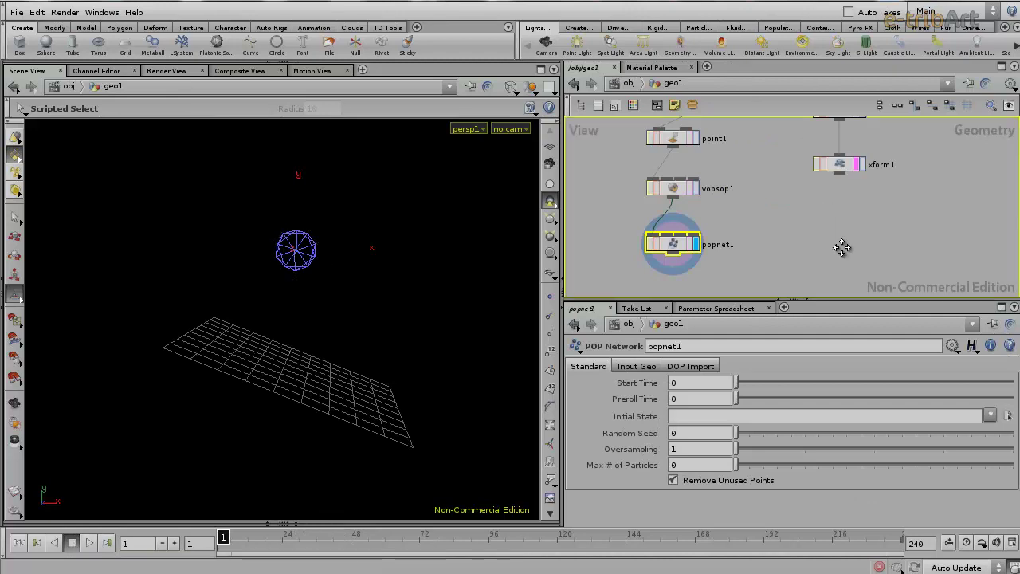
Step: Wire xform1 into popnet1's second input, centre popnet1 between the branches, and enter it
{"action": "middle_click_drag", "start_coordinate": [843, 248], "coordinate": [864, 280]}
{"action": "left_click_drag", "start_coordinate": [862, 206], "coordinate": [695, 267]}
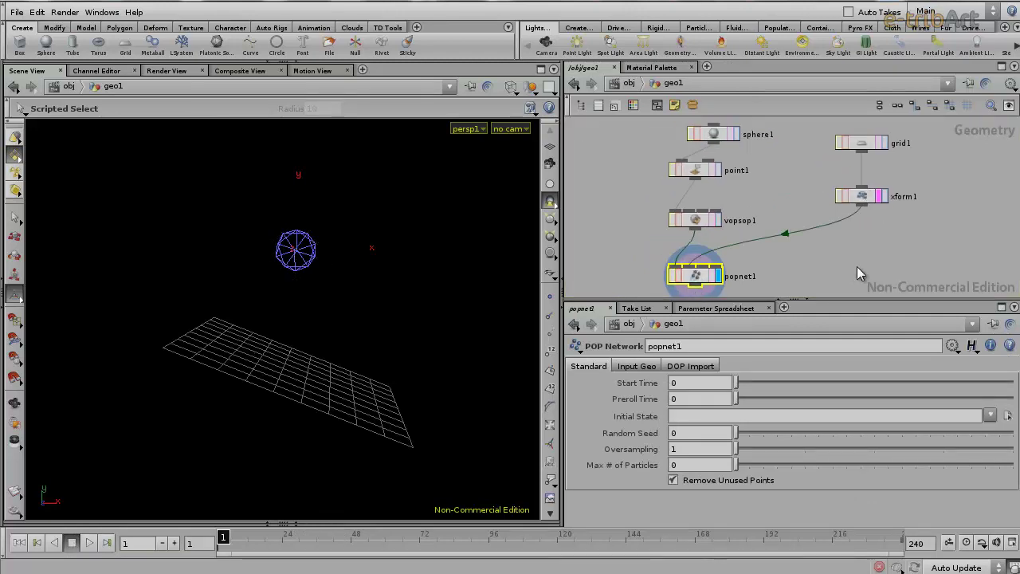
{"action": "middle_click_drag", "start_coordinate": [859, 274], "coordinate": [860, 244]}
{"action": "left_click_drag", "start_coordinate": [694, 248], "coordinate": [755, 249]}
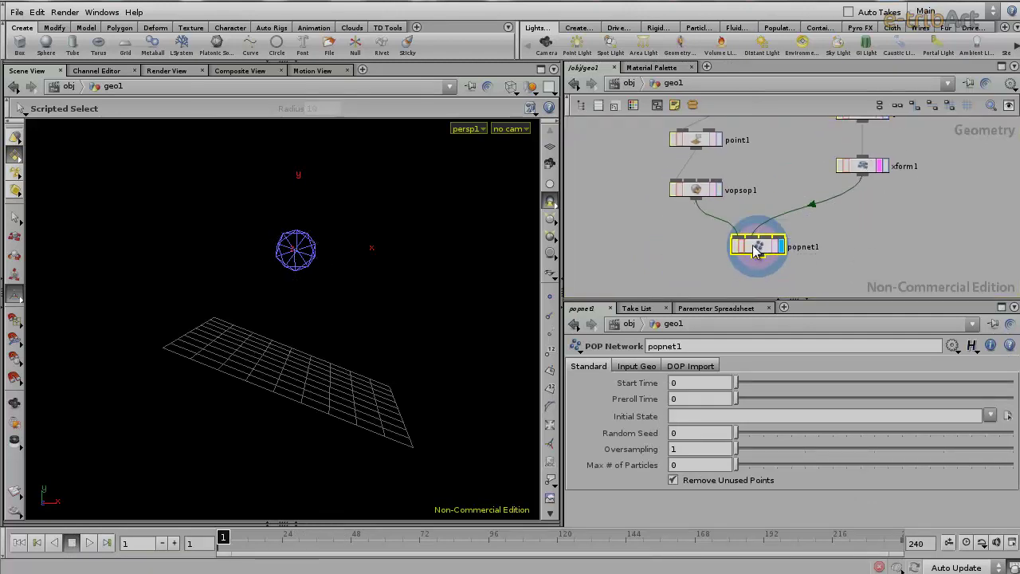
{"action": "double_click", "coordinate": [755, 250]}
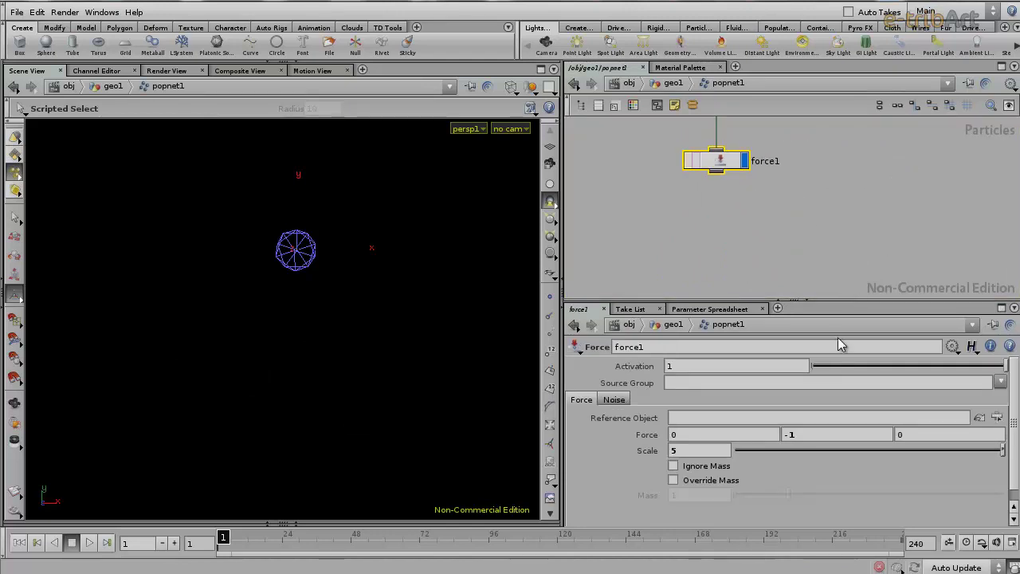
Step: Add collision1 below force1 with Geometry Source set to Use Second Context Geometry
{"action": "key", "text": "Tab"}
{"action": "type", "text": "o"}
{"action": "left_click", "coordinate": [877, 289]}
{"action": "left_click", "coordinate": [791, 279]}
{"action": "mouse_move", "coordinate": [792, 278]}
{"action": "left_mouse_down"}
{"action": "mouse_move", "coordinate": [723, 279]}
{"action": "mouse_move", "coordinate": [729, 254]}
{"action": "left_mouse_up"}
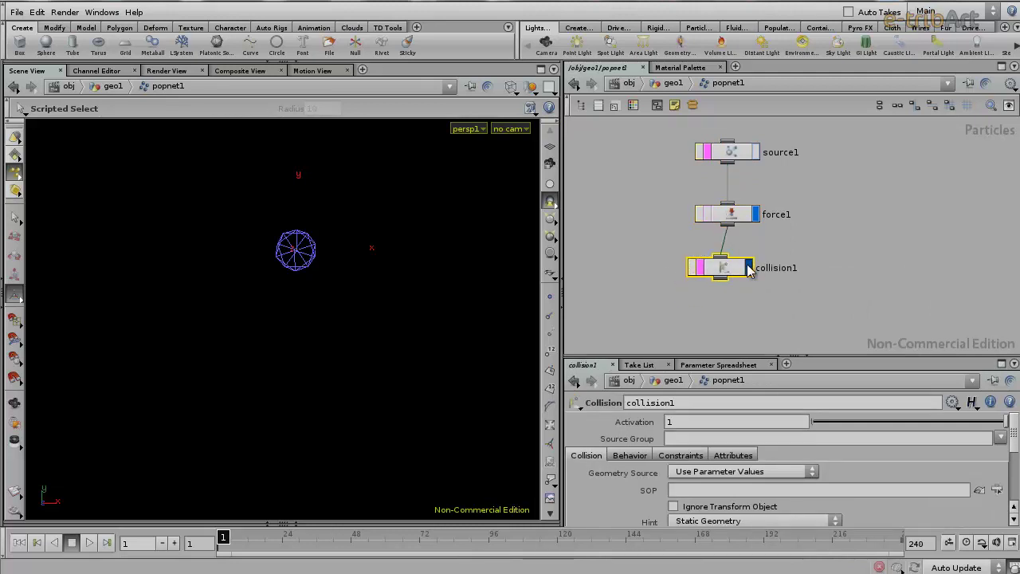
{"action": "left_click_drag", "start_coordinate": [885, 357], "coordinate": [884, 257]}
{"action": "left_click", "coordinate": [741, 369]}
{"action": "left_click", "coordinate": [733, 404]}
{"action": "left_click_drag", "start_coordinate": [825, 253], "coordinate": [824, 341]}
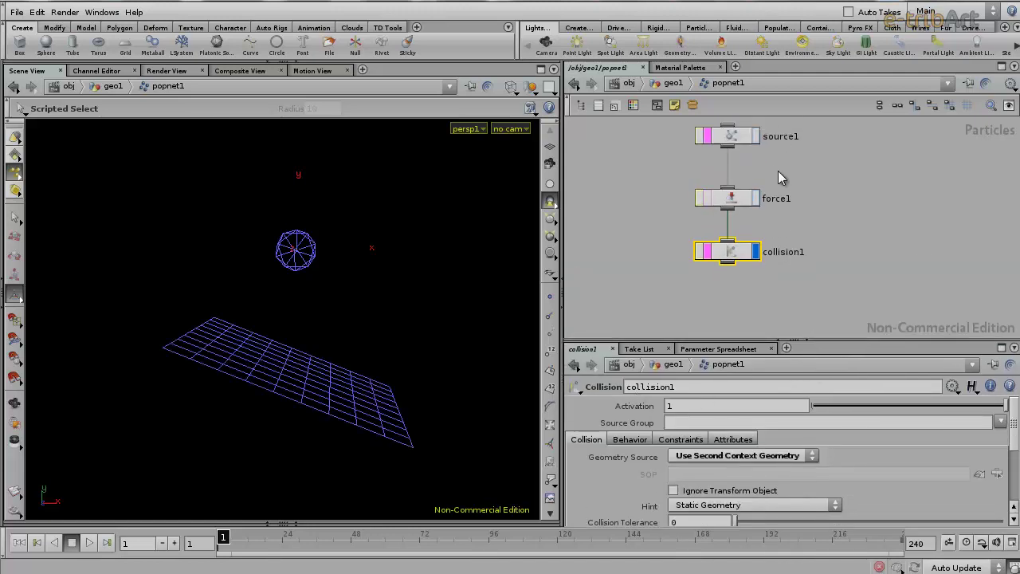
Step: Play the simulation and orbit edge-on to watch particles hit the grid
{"action": "left_click", "coordinate": [90, 543]}
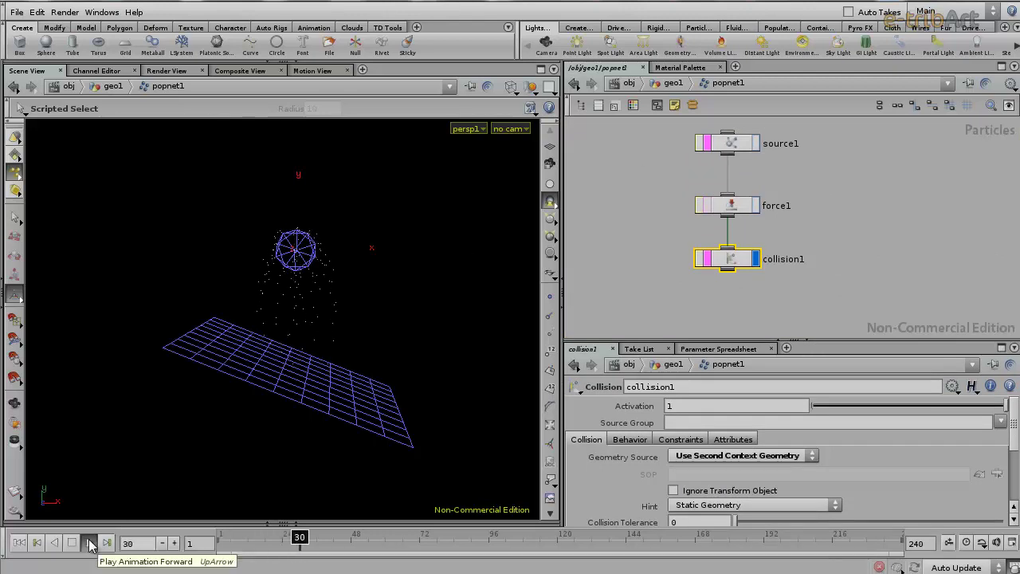
{"action": "key", "text": "Escape"}
{"action": "mouse_move", "coordinate": [294, 384]}
{"action": "left_mouse_down"}
{"action": "mouse_move", "coordinate": [303, 353]}
{"action": "mouse_move", "coordinate": [309, 359]}
{"action": "left_mouse_up"}
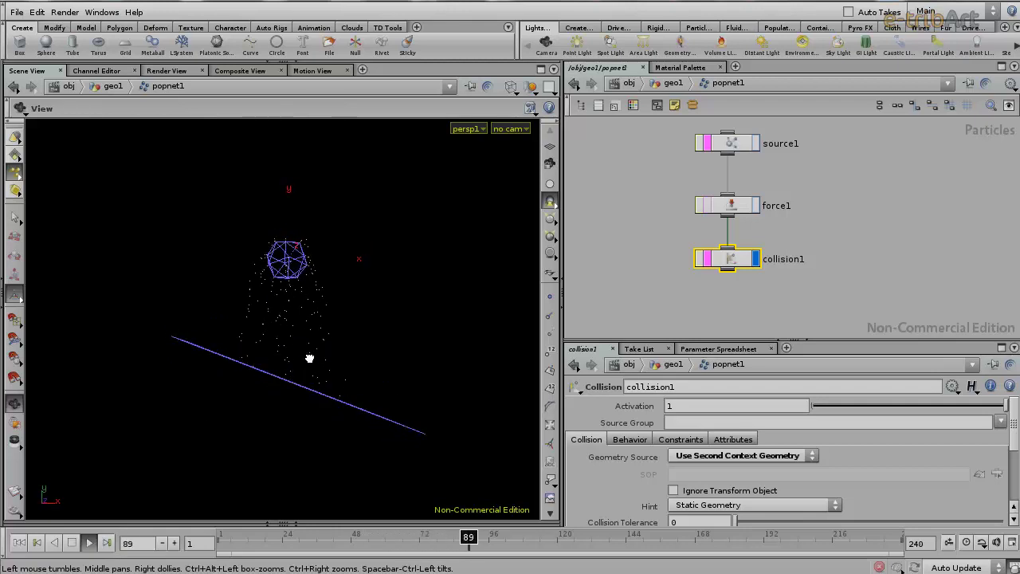
{"action": "key", "text": "s"}
{"action": "left_click", "coordinate": [91, 540]}
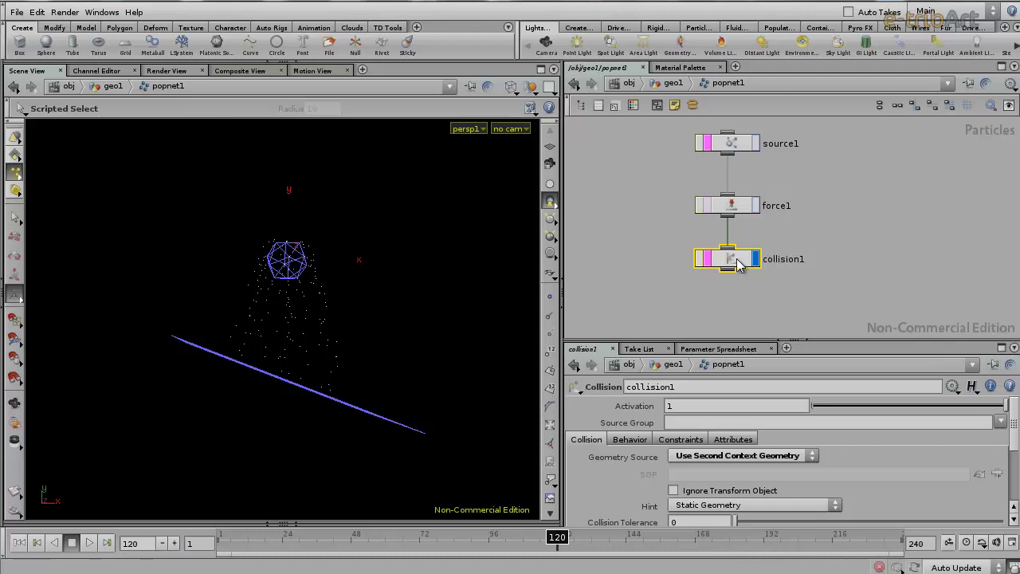
Step: Set collision1's Behavior to Bounce on Collision and preview the bouncing particles
{"action": "left_click", "coordinate": [679, 441]}
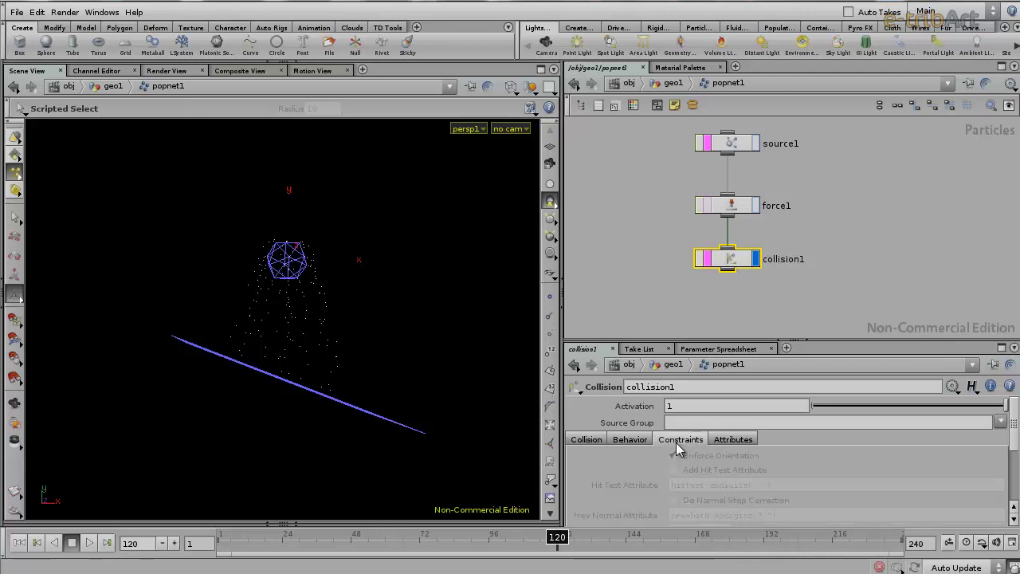
{"action": "left_click", "coordinate": [747, 443]}
{"action": "left_click", "coordinate": [629, 440]}
{"action": "left_click_drag", "start_coordinate": [889, 337], "coordinate": [889, 279]}
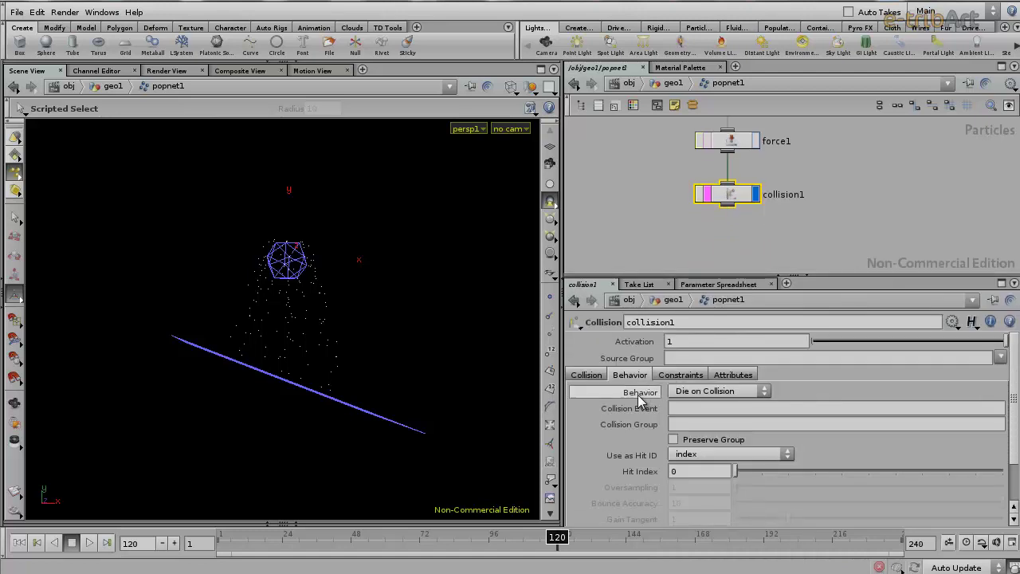
{"action": "left_click", "coordinate": [731, 390]}
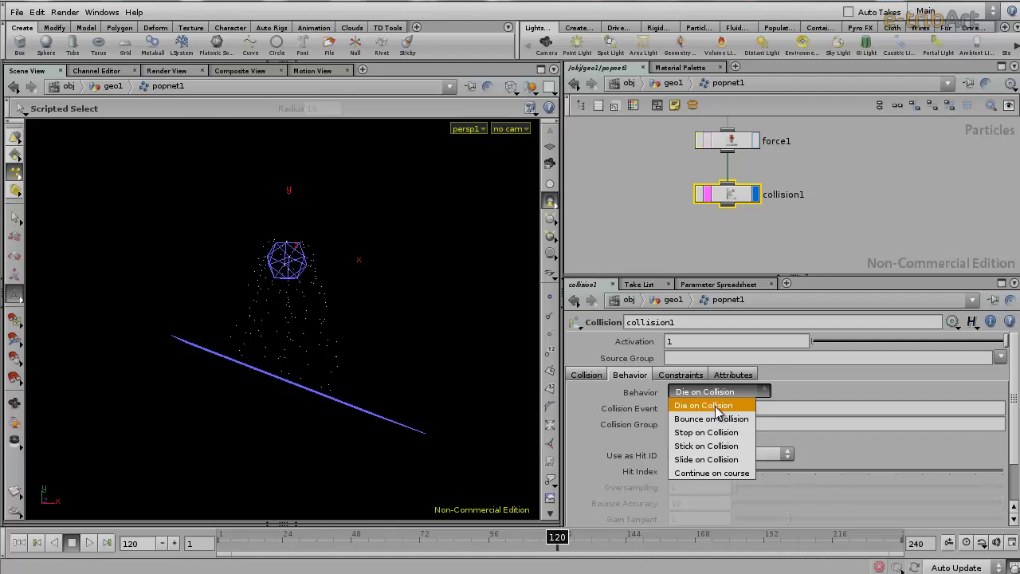
{"action": "left_click", "coordinate": [711, 419]}
{"action": "left_click", "coordinate": [227, 538]}
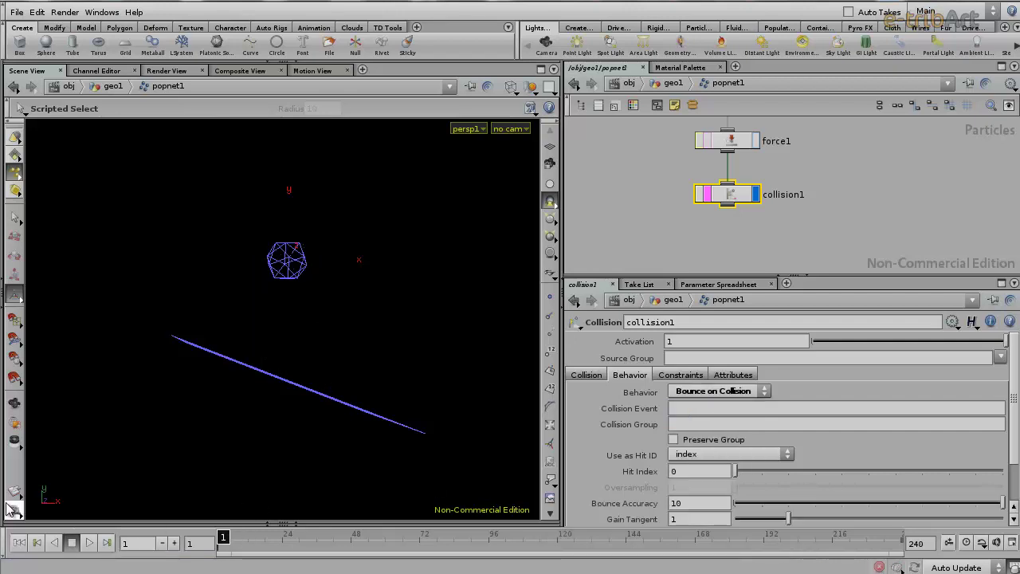
{"action": "left_click", "coordinate": [89, 543]}
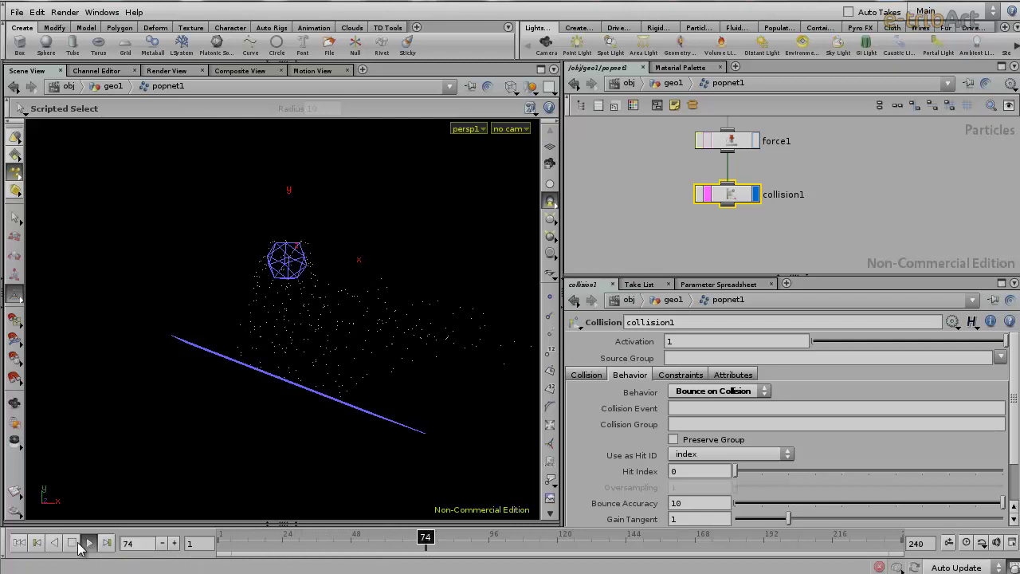
{"action": "left_click", "coordinate": [74, 542]}
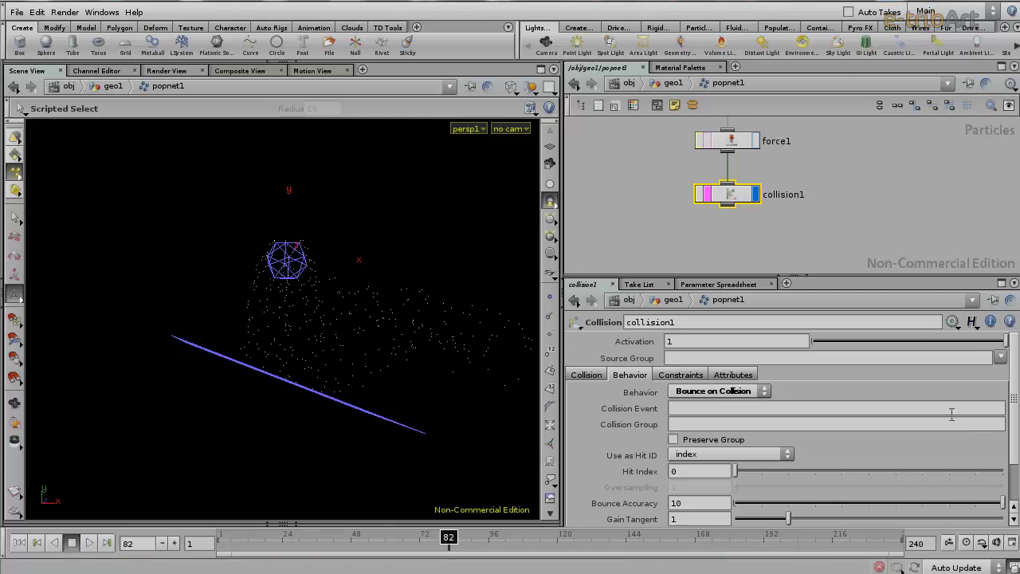
Step: Lower Gain Tangent to 0.19 and Gain Normal to 0.15, then replay to frame 98
{"action": "scroll", "coordinate": [1011, 369], "scroll_direction": "down", "scroll_amount": 3}
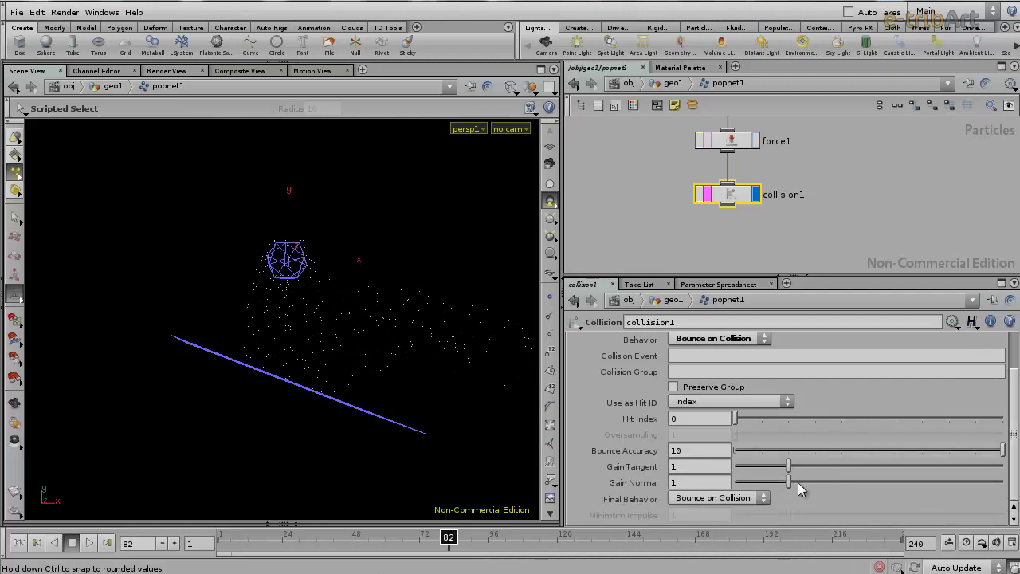
{"action": "mouse_move", "coordinate": [754, 467]}
{"action": "left_mouse_down"}
{"action": "mouse_move", "coordinate": [743, 467]}
{"action": "mouse_move", "coordinate": [742, 482]}
{"action": "left_mouse_up"}
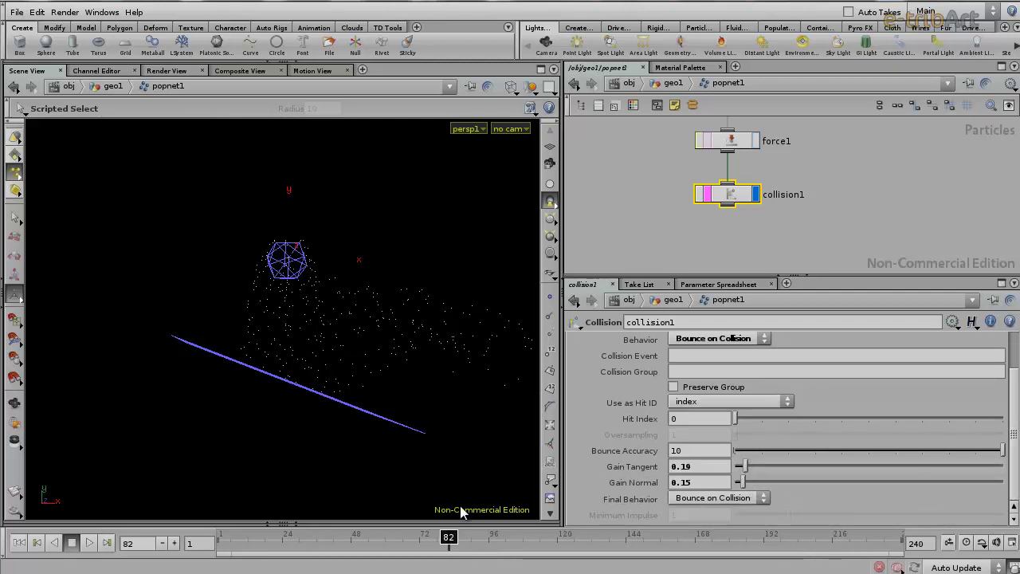
{"action": "left_click", "coordinate": [236, 545]}
{"action": "left_click", "coordinate": [89, 543]}
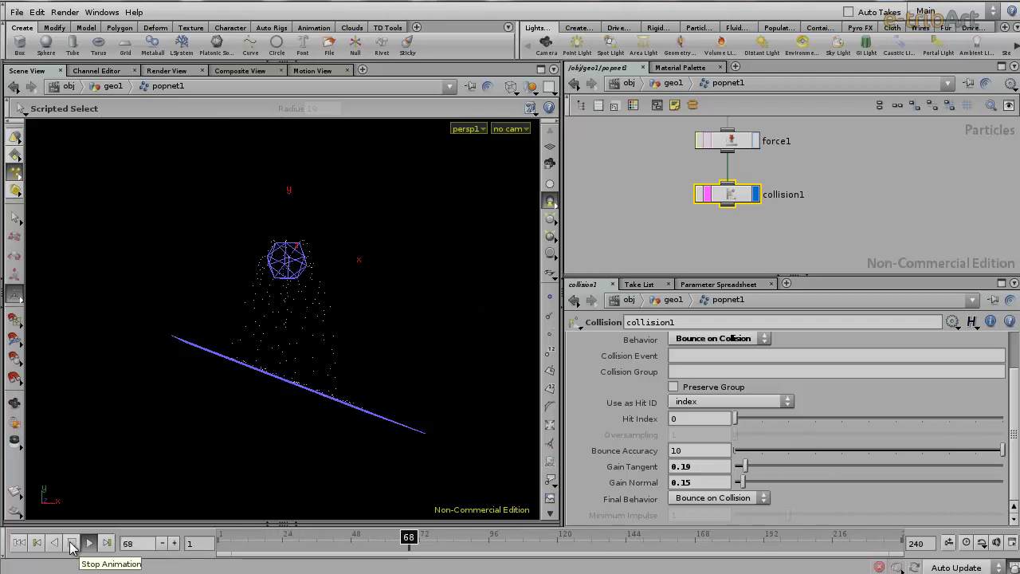
{"action": "left_click", "coordinate": [71, 543]}
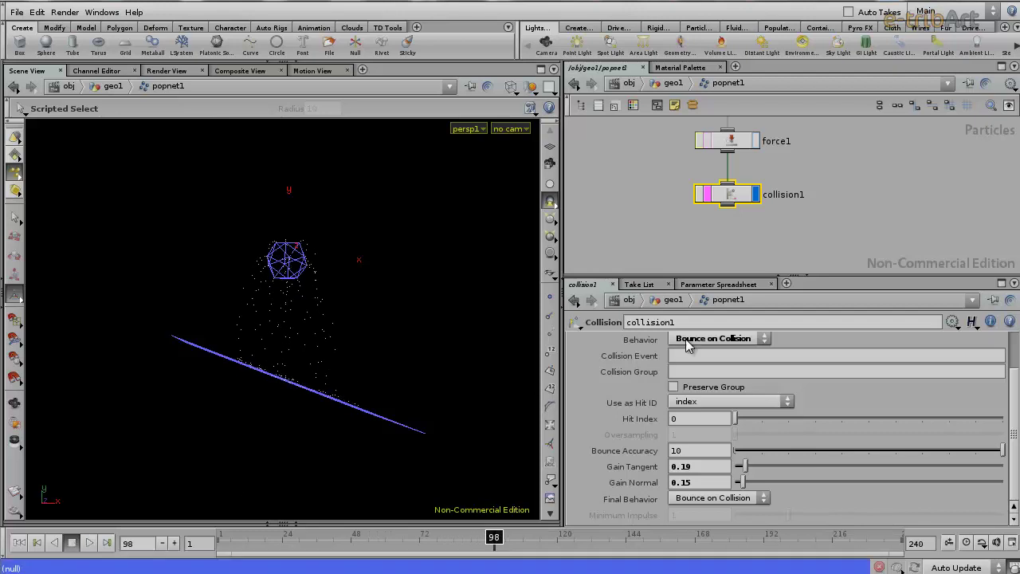
Step: Switch the Behavior to Slide on Collision and preview particles sliding off the grid
{"action": "left_click", "coordinate": [726, 341]}
{"action": "left_click", "coordinate": [707, 407]}
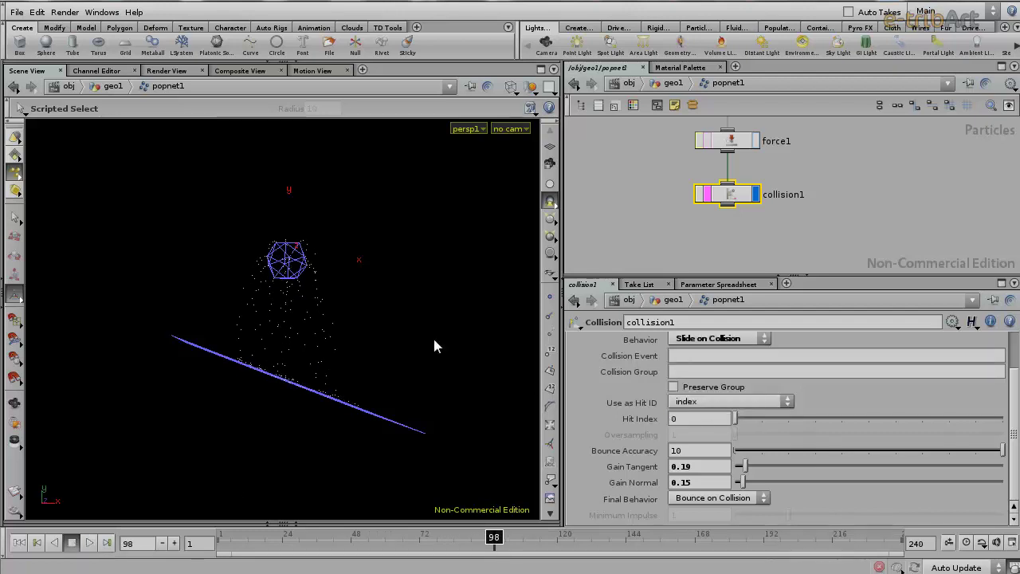
{"action": "left_click_drag", "start_coordinate": [340, 279], "coordinate": [292, 314]}
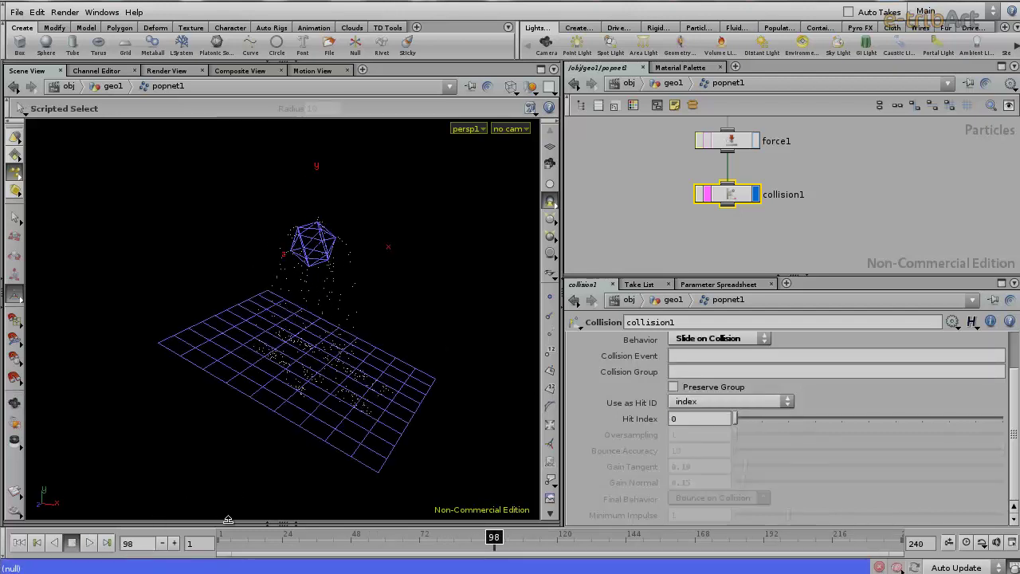
{"action": "left_click_drag", "start_coordinate": [247, 538], "coordinate": [3, 514]}
{"action": "left_click", "coordinate": [90, 543]}
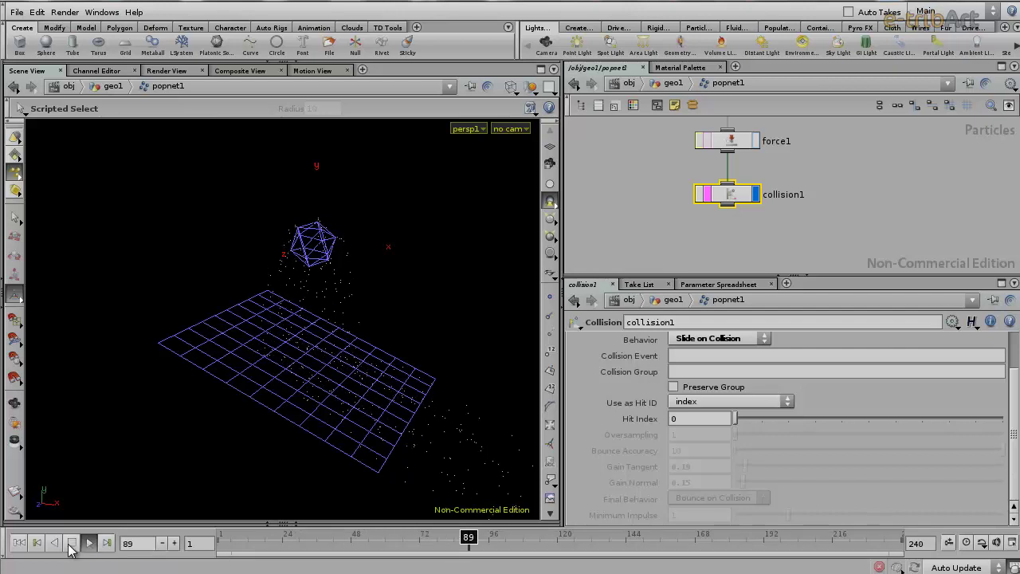
{"action": "left_click", "coordinate": [70, 543]}
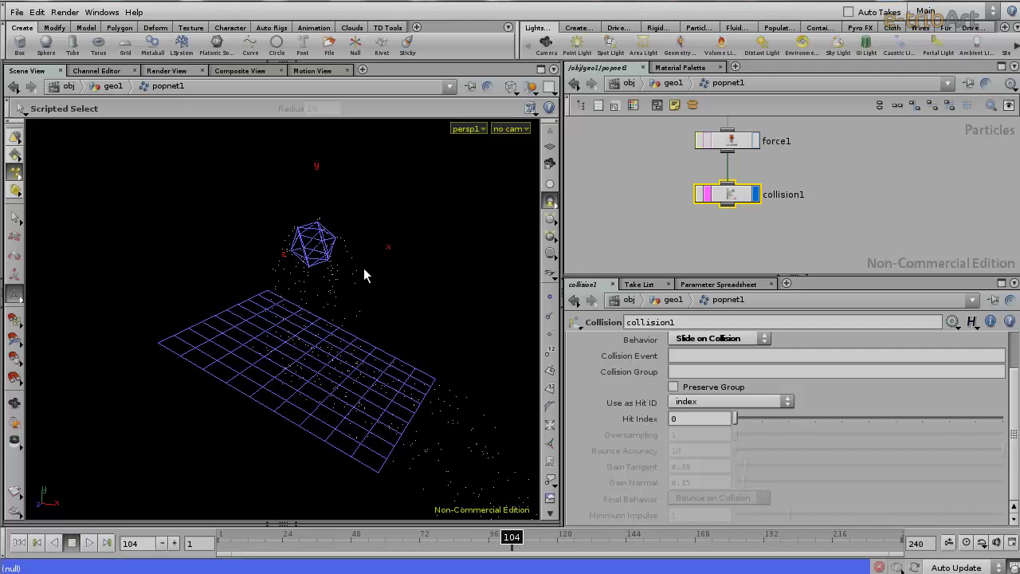
{"action": "left_click_drag", "start_coordinate": [888, 275], "coordinate": [881, 353]}
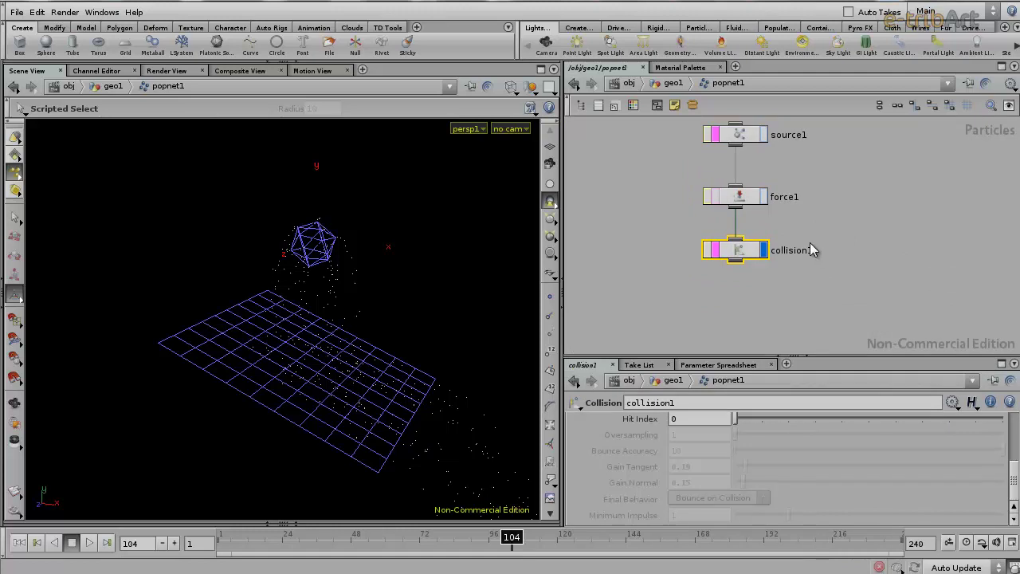
{"action": "left_click_drag", "start_coordinate": [744, 206], "coordinate": [763, 201]}
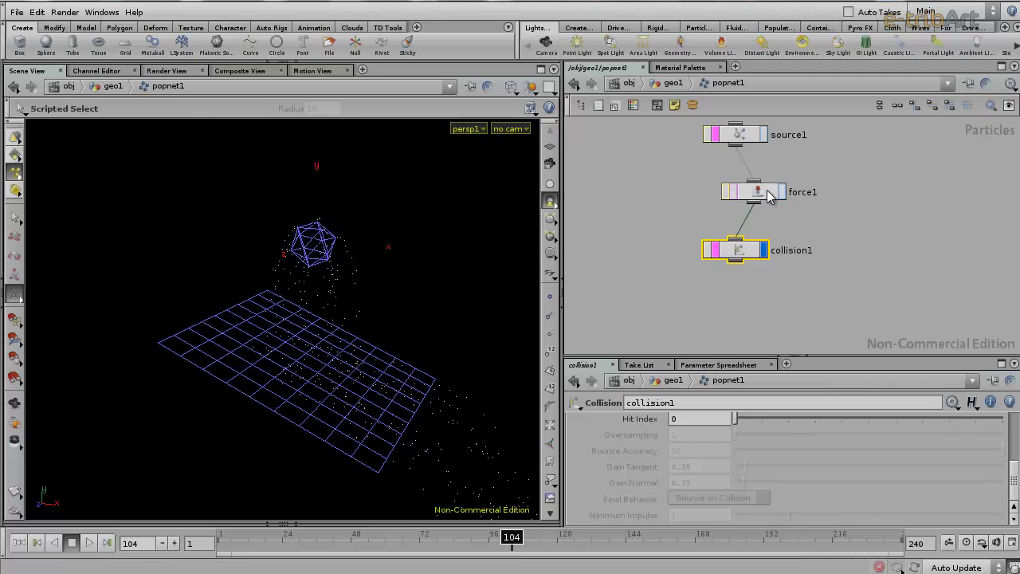
{"action": "mouse_move", "coordinate": [761, 197]}
{"action": "left_mouse_down"}
{"action": "mouse_move", "coordinate": [801, 291]}
{"action": "mouse_move", "coordinate": [757, 312]}
{"action": "mouse_move", "coordinate": [739, 286]}
{"action": "left_mouse_up"}
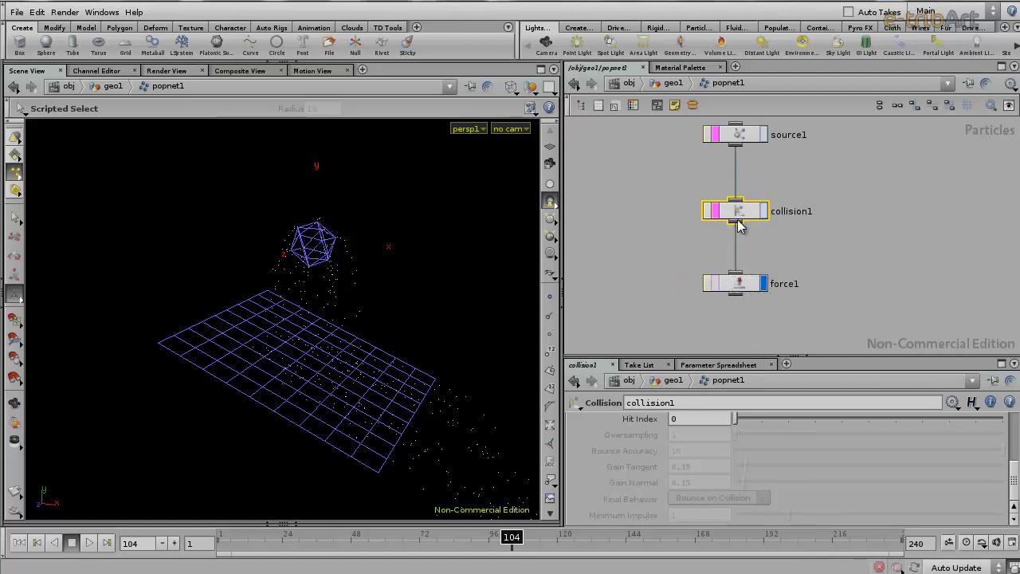
{"action": "left_click", "coordinate": [740, 137]}
{"action": "left_click", "coordinate": [727, 211]}
{"action": "left_click", "coordinate": [735, 283]}
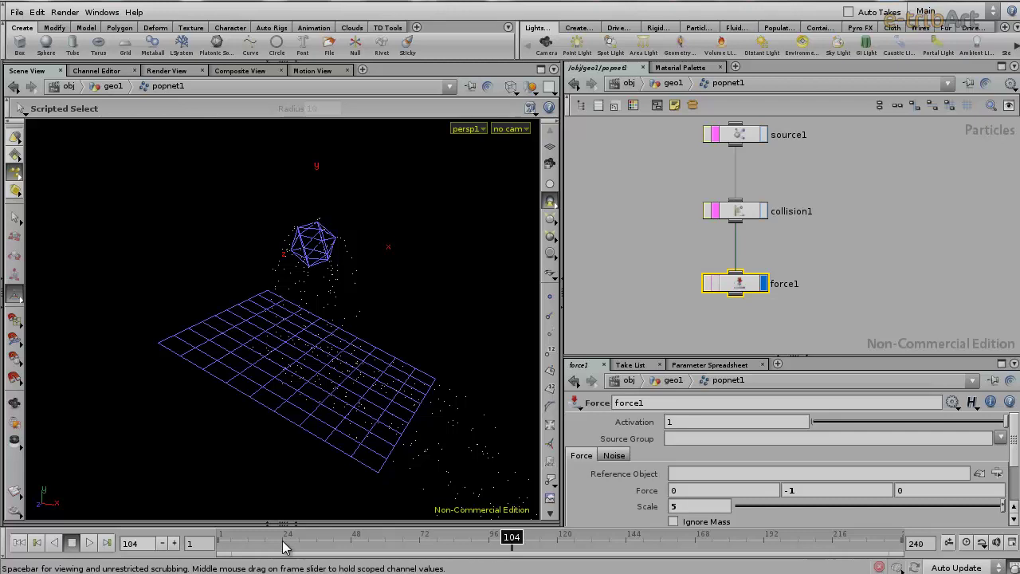
{"action": "left_click_drag", "start_coordinate": [239, 541], "coordinate": [58, 520]}
{"action": "left_click", "coordinate": [89, 542]}
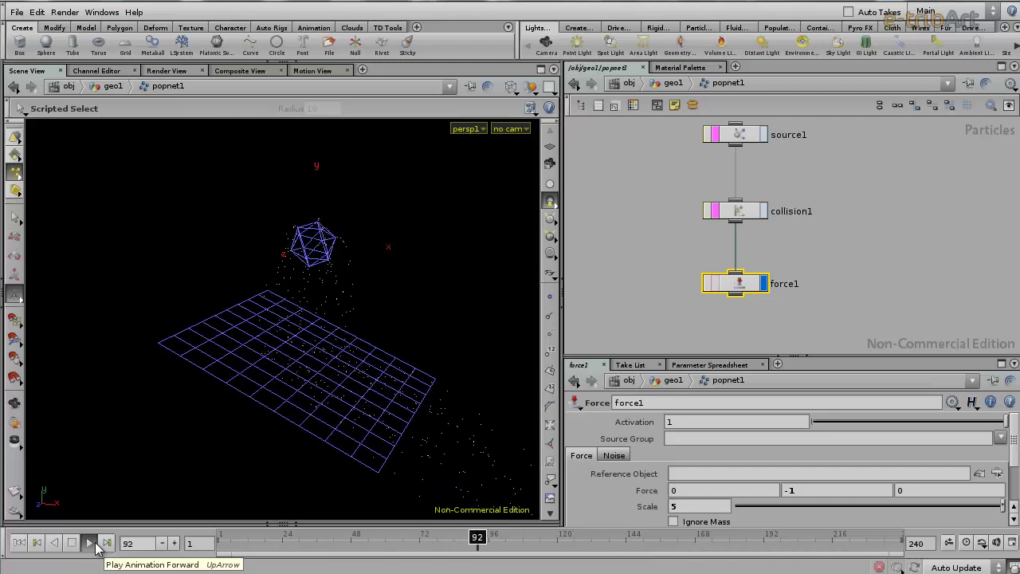
{"action": "left_click", "coordinate": [70, 543]}
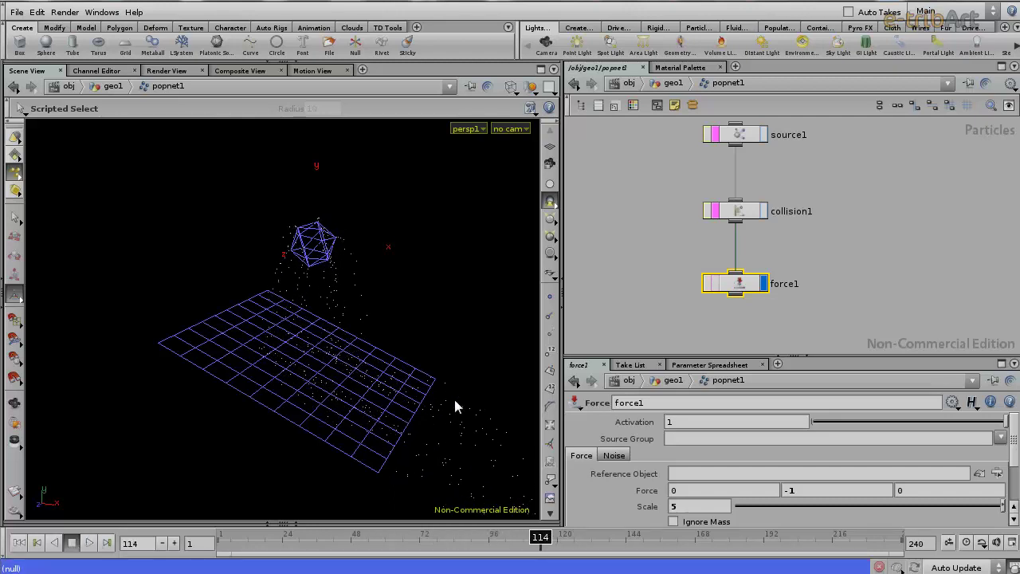
{"action": "left_click_drag", "start_coordinate": [825, 365], "coordinate": [827, 403]}
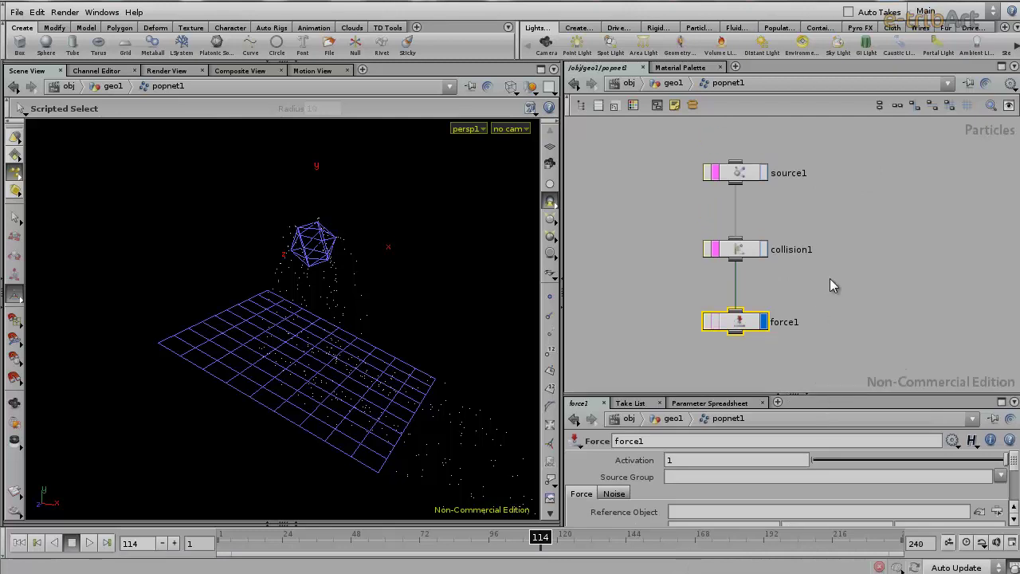
{"action": "left_click", "coordinate": [660, 83]}
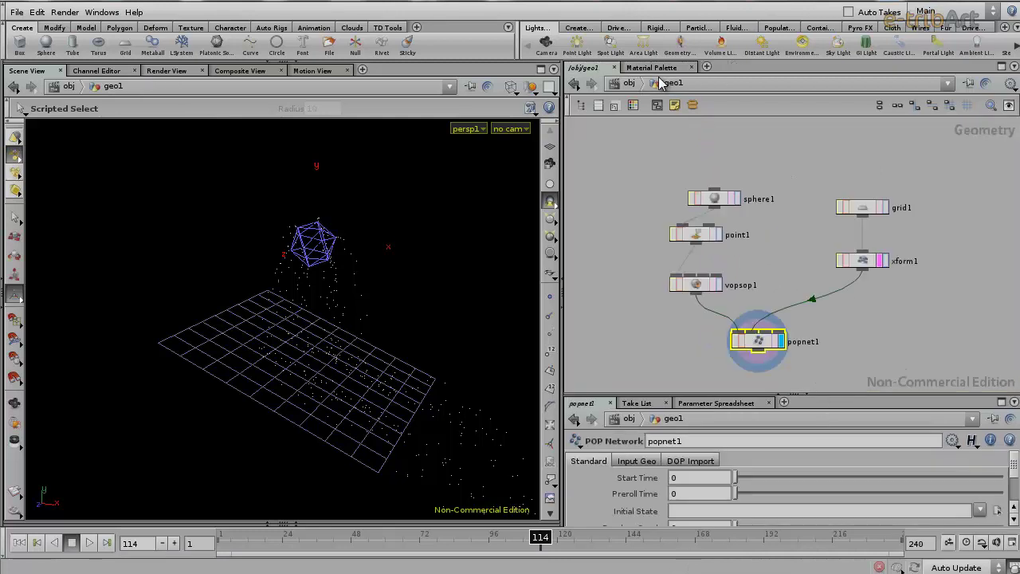
{"action": "middle_click_drag", "start_coordinate": [759, 276], "coordinate": [753, 261]}
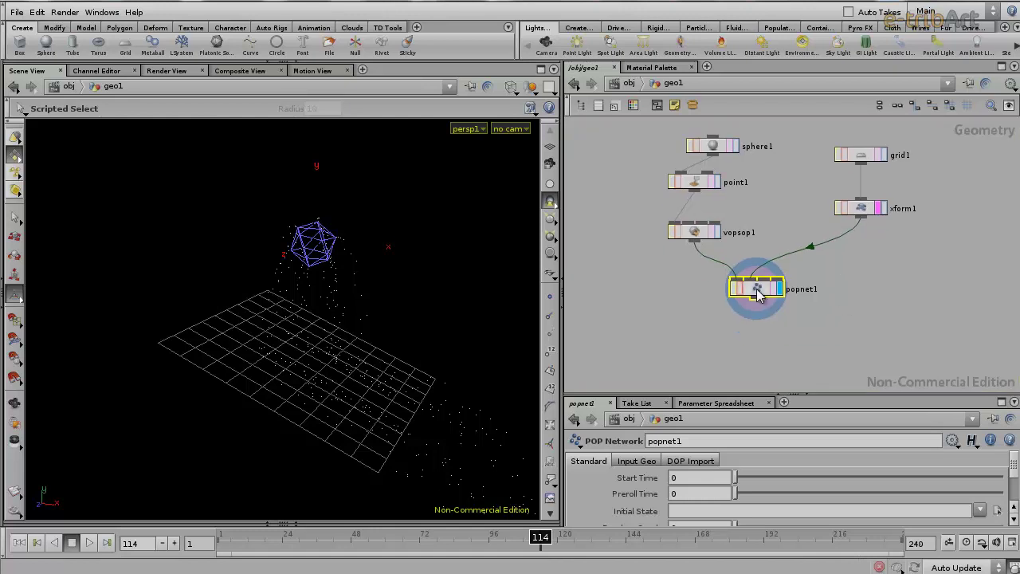
{"action": "double_click", "coordinate": [761, 293]}
{"action": "middle_click_drag", "start_coordinate": [872, 307], "coordinate": [858, 291]}
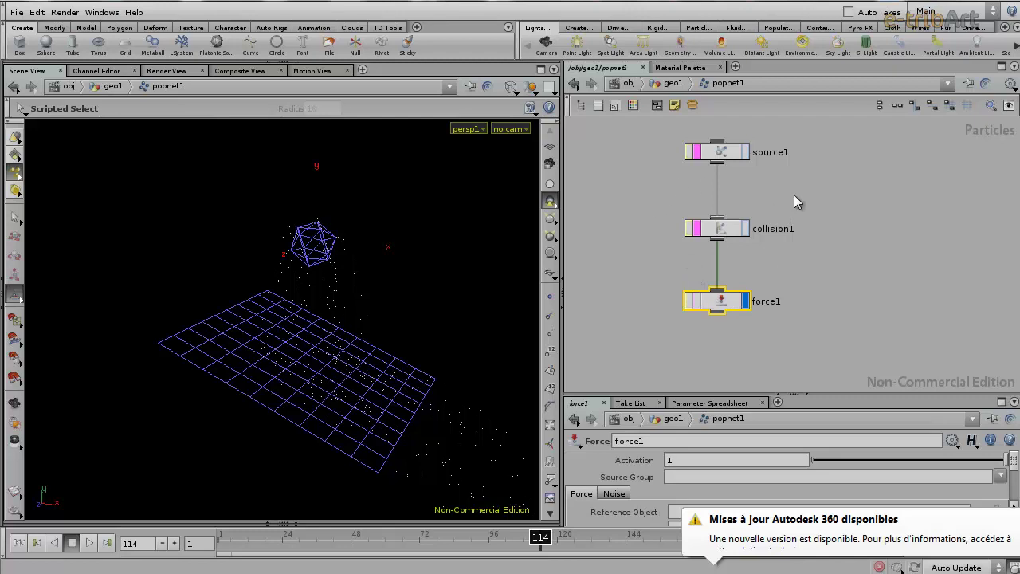
{"action": "middle_click_drag", "start_coordinate": [755, 336], "coordinate": [751, 305]}
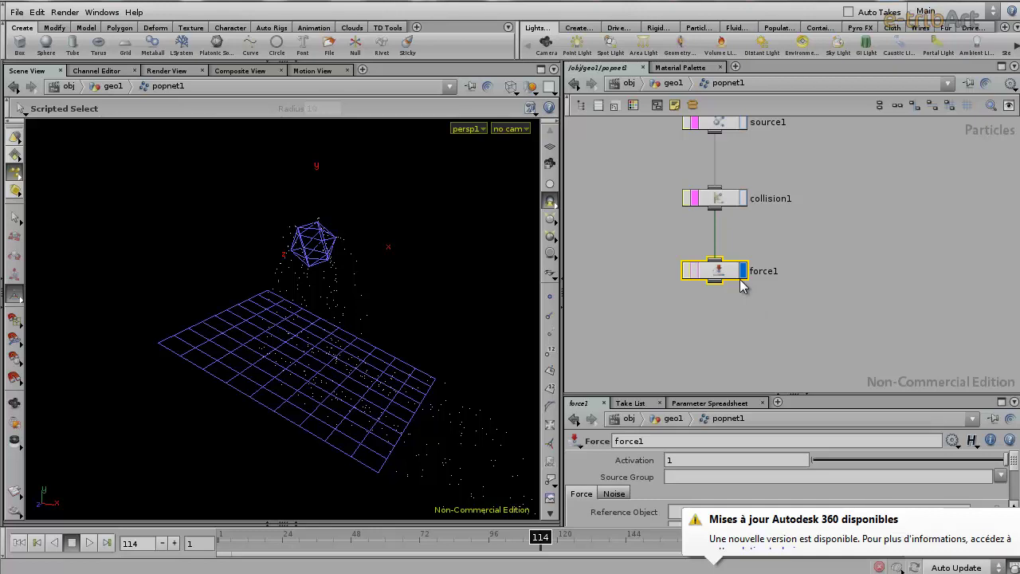
{"action": "key", "text": "h"}
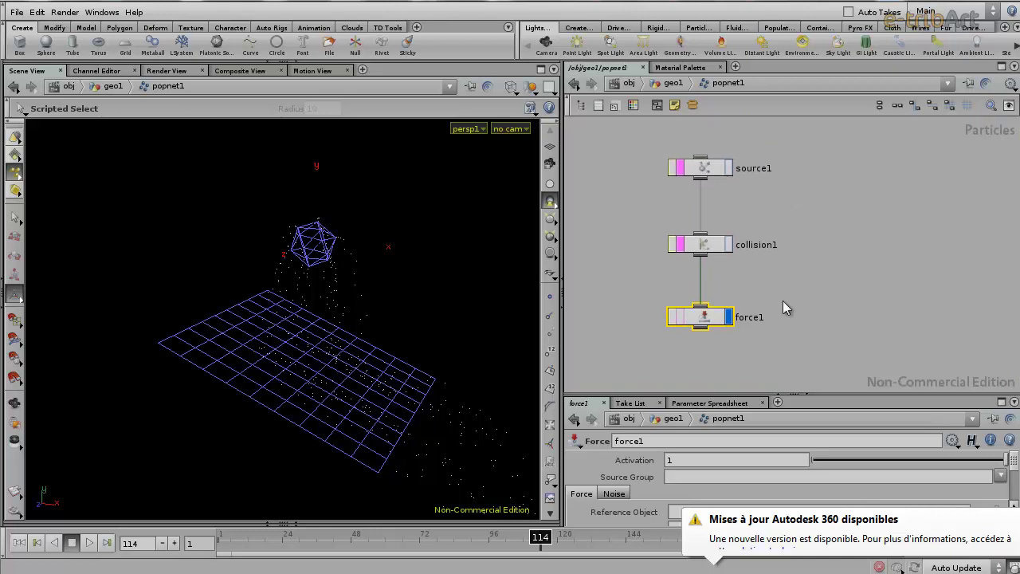
{"action": "key", "text": "l"}
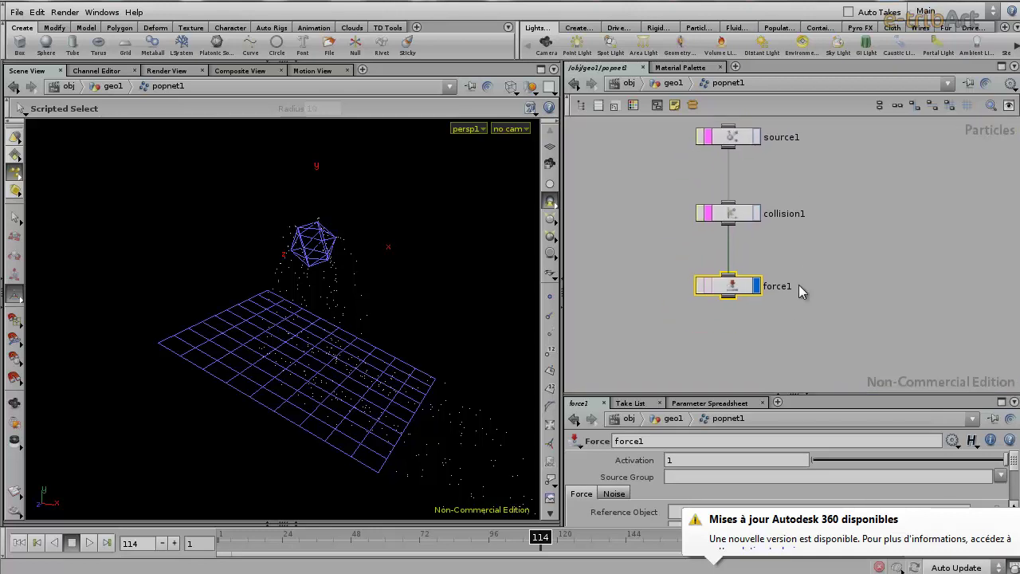
{"action": "left_click", "coordinate": [673, 88]}
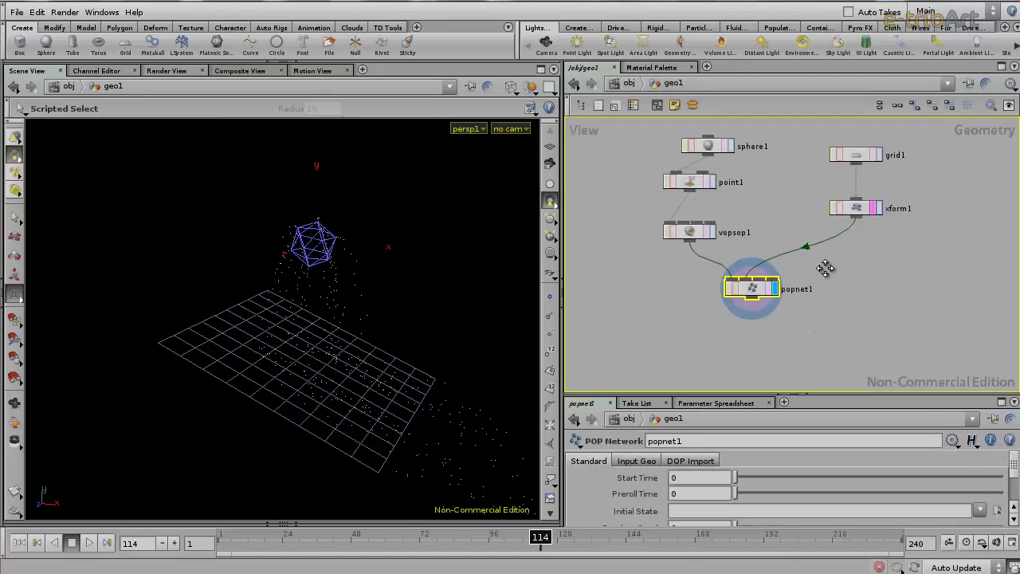
Step: Shift popnet1 right and pan geo1 to bring the new dopnet1 DOP Network into view
{"action": "mouse_move", "coordinate": [785, 301]}
{"action": "left_mouse_down"}
{"action": "mouse_move", "coordinate": [827, 273]}
{"action": "mouse_move", "coordinate": [795, 267]}
{"action": "left_mouse_up"}
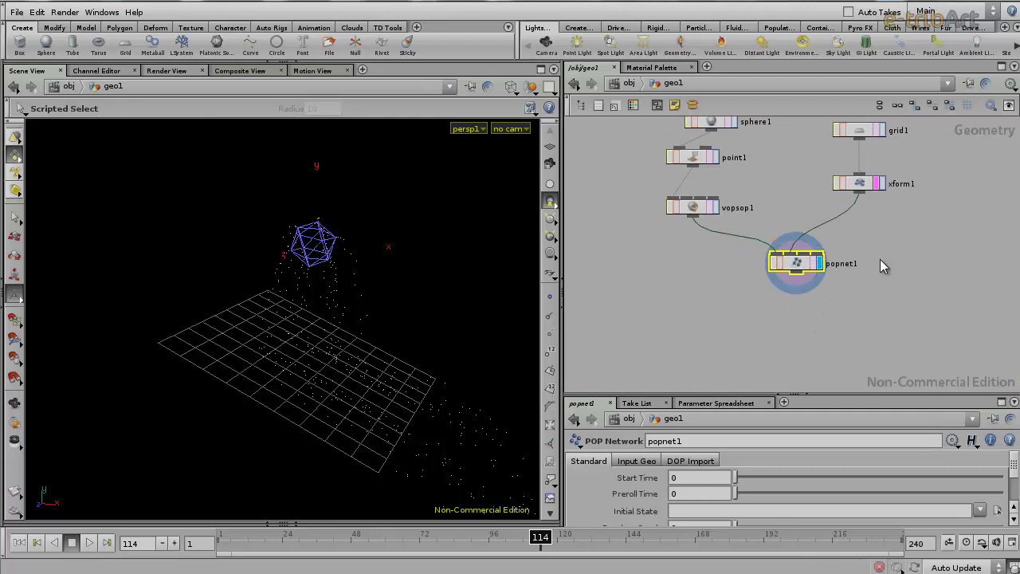
{"action": "middle_click_drag", "start_coordinate": [864, 268], "coordinate": [845, 328]}
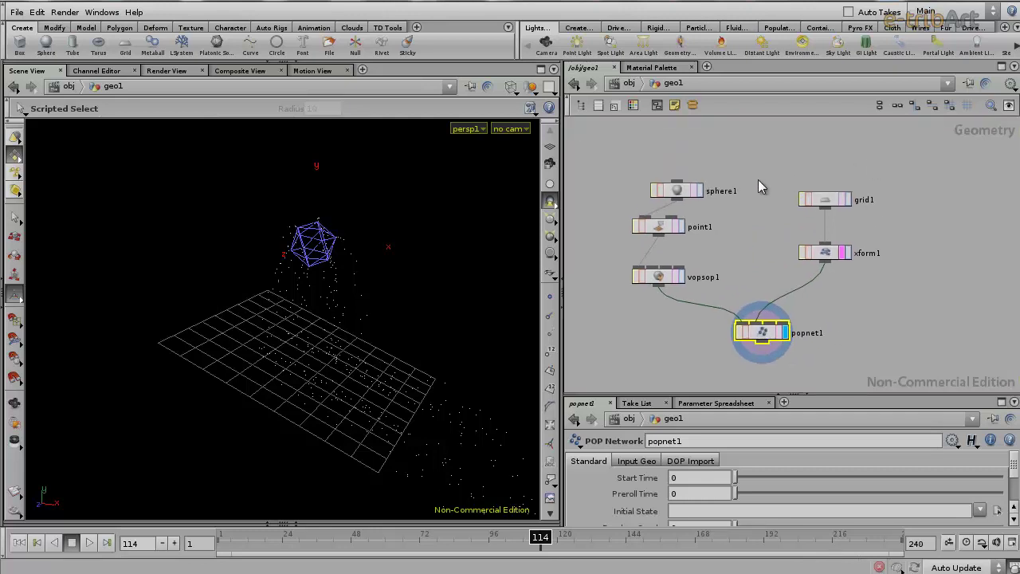
{"action": "middle_click_drag", "start_coordinate": [758, 179], "coordinate": [778, 153]}
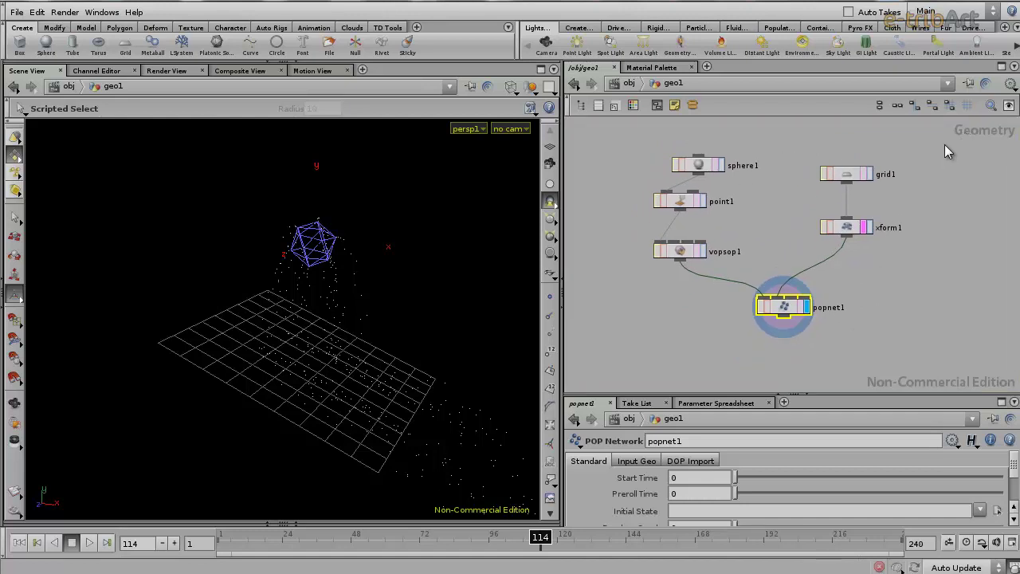
{"action": "scroll", "coordinate": [904, 279], "scroll_direction": "down", "scroll_amount": 2}
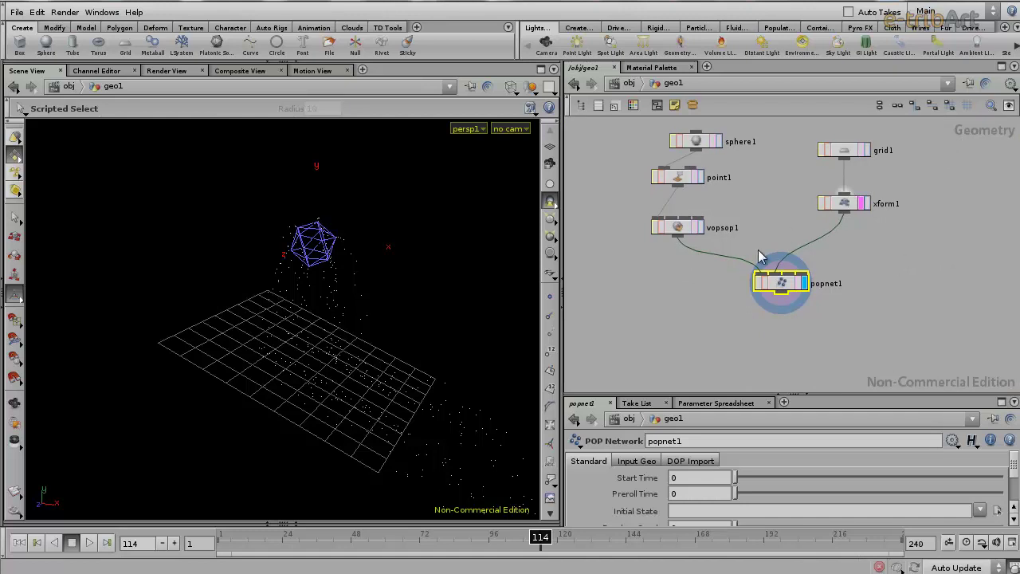
{"action": "mouse_move", "coordinate": [717, 303]}
{"action": "middle_mouse_down"}
{"action": "mouse_move", "coordinate": [712, 335]}
{"action": "mouse_move", "coordinate": [890, 329]}
{"action": "middle_mouse_up"}
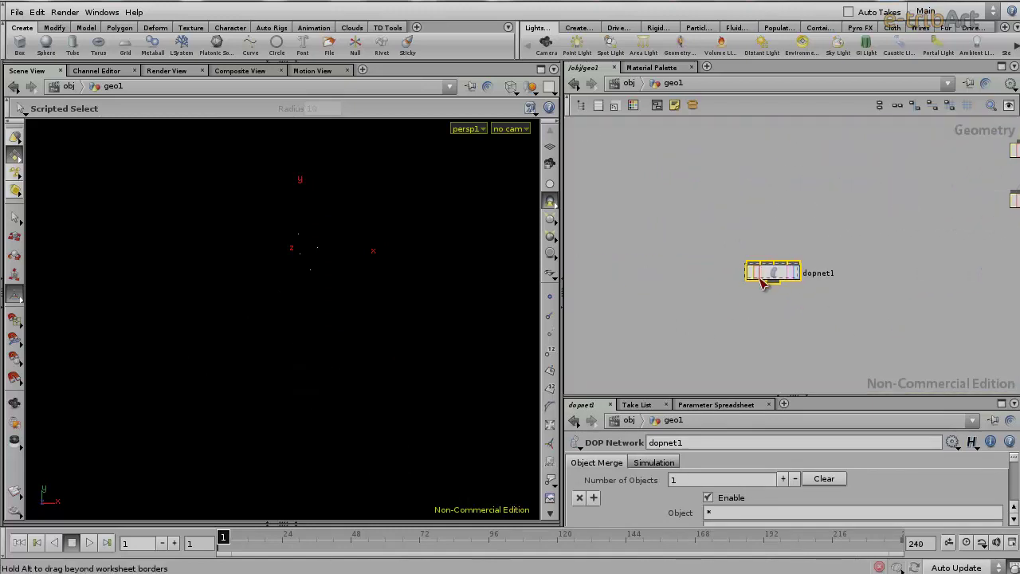
Step: Centre dopnet1, make it the displayed node, and go inside it
{"action": "middle_click_drag", "start_coordinate": [739, 323], "coordinate": [865, 286]}
{"action": "key", "text": "h"}
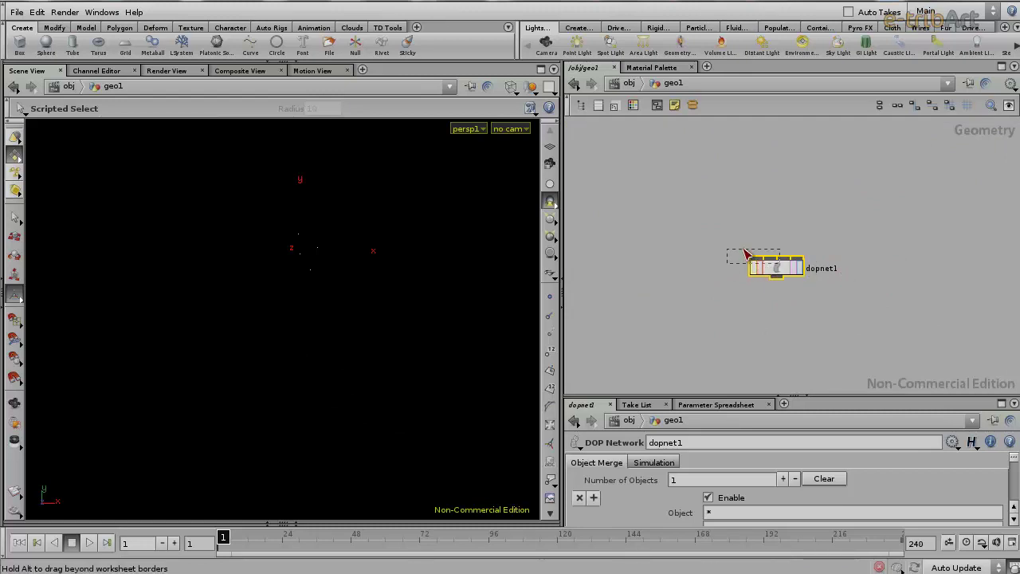
{"action": "left_click_drag", "start_coordinate": [762, 268], "coordinate": [735, 252]}
{"action": "left_click", "coordinate": [772, 253]}
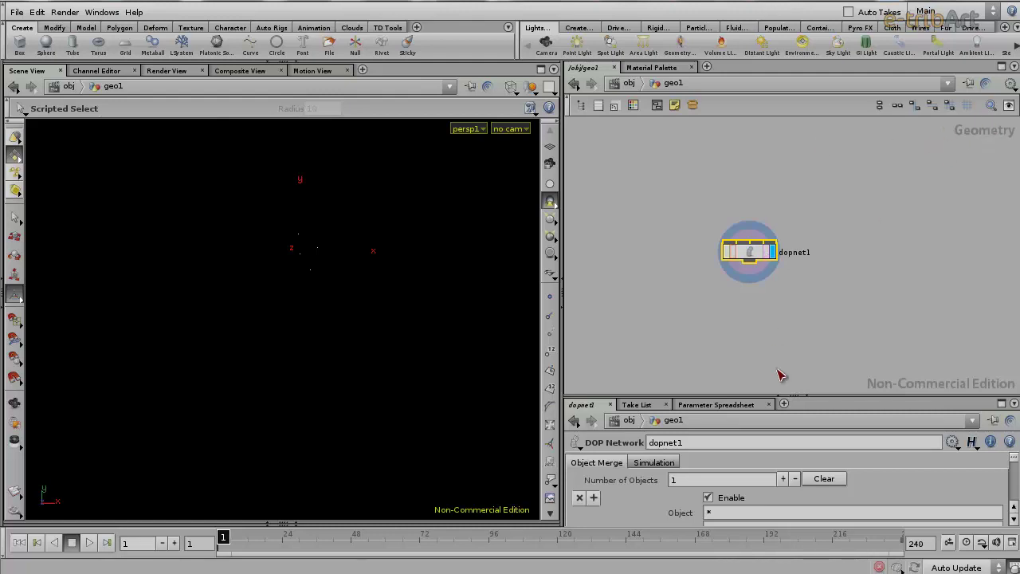
{"action": "double_click", "coordinate": [749, 253]}
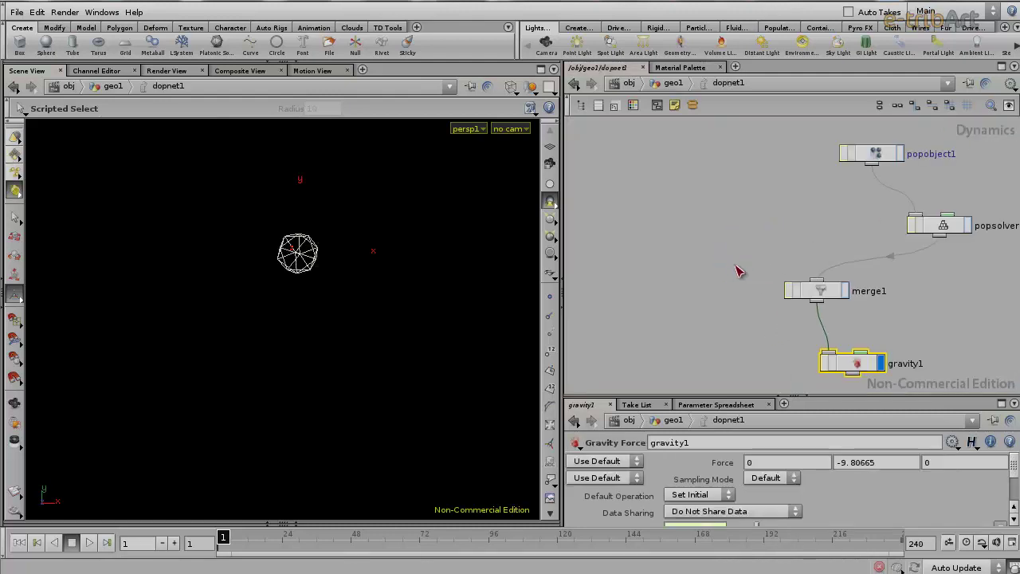
Step: Stack popobject1 above popsolver1 in the dynamics network, then open popsolver1
{"action": "left_click_drag", "start_coordinate": [765, 143], "coordinate": [697, 142]}
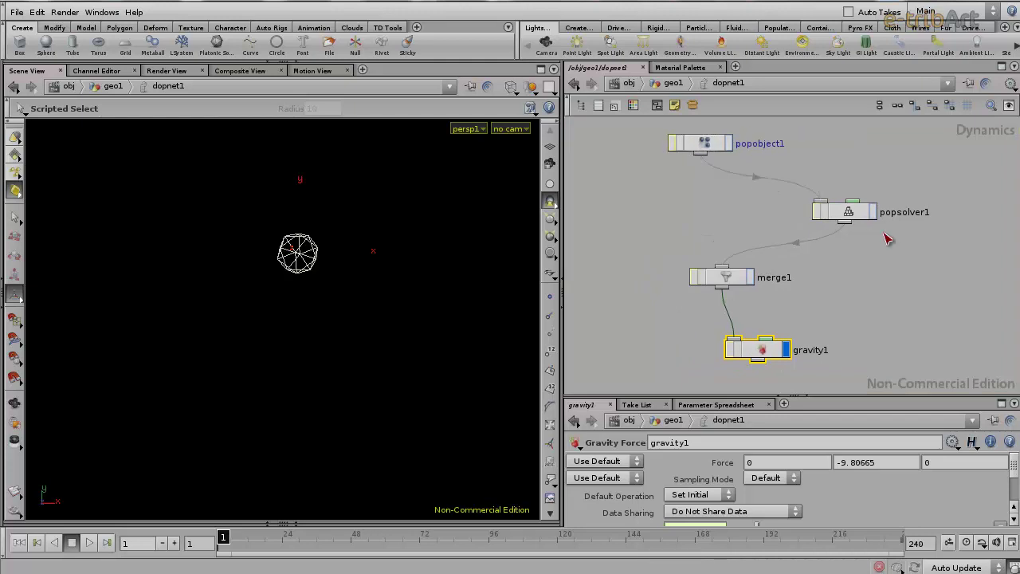
{"action": "left_click_drag", "start_coordinate": [848, 212], "coordinate": [811, 209]}
{"action": "mouse_move", "coordinate": [840, 275]}
{"action": "middle_mouse_down"}
{"action": "mouse_move", "coordinate": [847, 268]}
{"action": "mouse_move", "coordinate": [879, 329]}
{"action": "middle_mouse_up"}
{"action": "left_click_drag", "start_coordinate": [761, 186], "coordinate": [741, 180]}
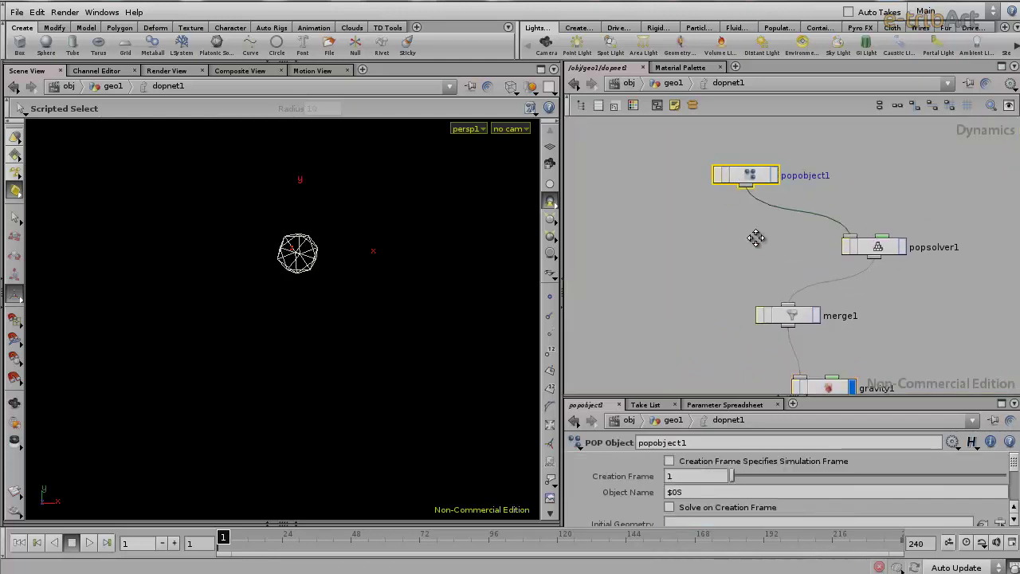
{"action": "middle_click_drag", "start_coordinate": [756, 238], "coordinate": [750, 193]}
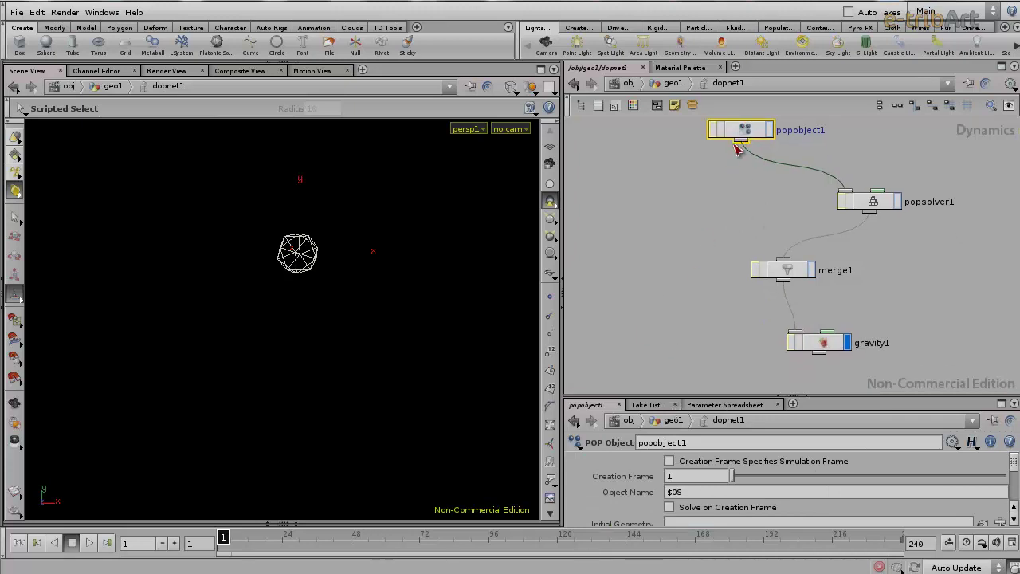
{"action": "left_click_drag", "start_coordinate": [742, 132], "coordinate": [718, 137]}
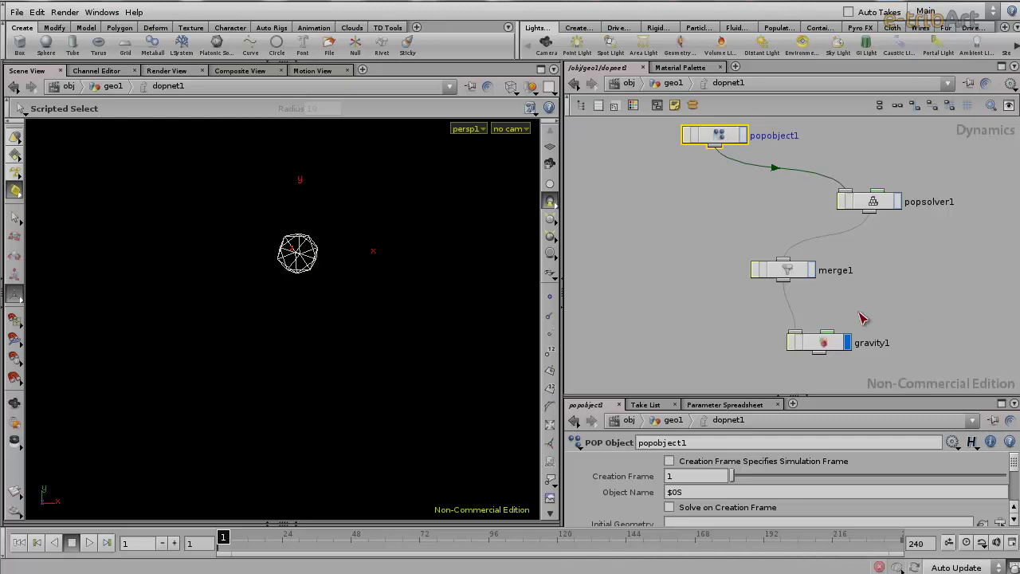
{"action": "left_click_drag", "start_coordinate": [889, 201], "coordinate": [817, 203]}
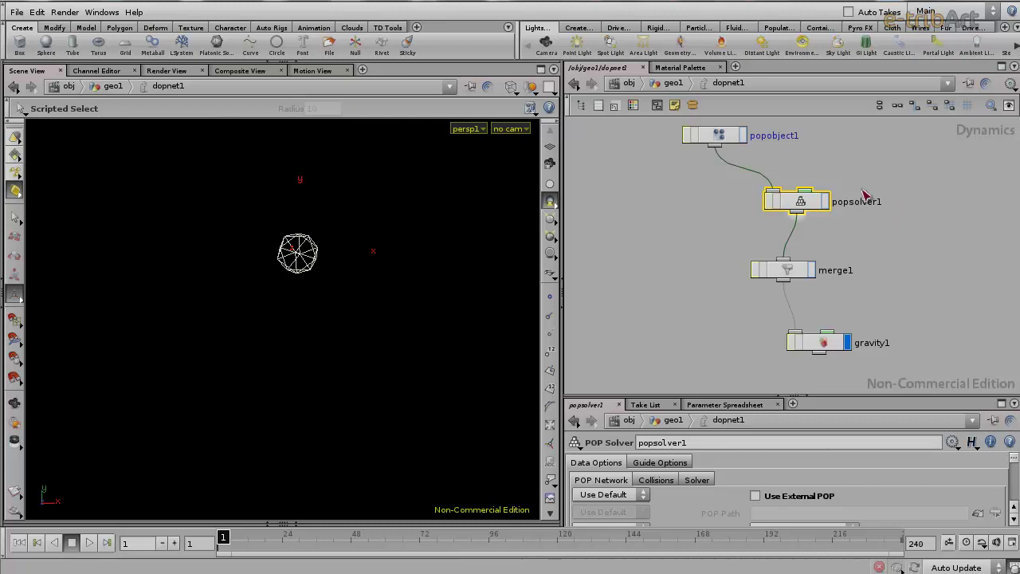
{"action": "middle_click_drag", "start_coordinate": [900, 285], "coordinate": [899, 243]}
{"action": "left_click_drag", "start_coordinate": [829, 303], "coordinate": [802, 296]}
{"action": "mouse_move", "coordinate": [797, 301]}
{"action": "middle_mouse_down"}
{"action": "mouse_move", "coordinate": [798, 373]}
{"action": "mouse_move", "coordinate": [874, 319]}
{"action": "middle_mouse_up"}
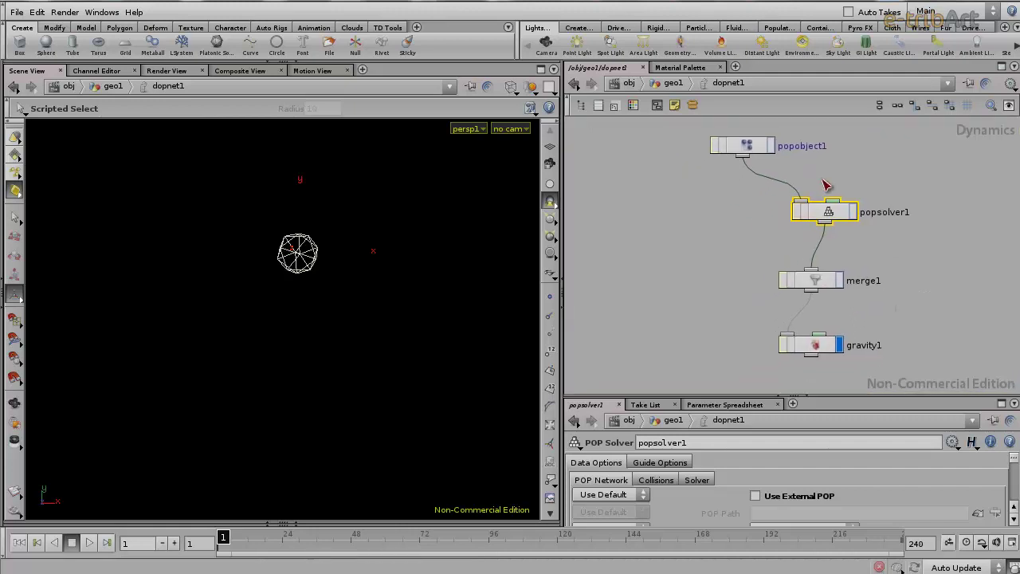
{"action": "left_click_drag", "start_coordinate": [827, 209], "coordinate": [796, 217]}
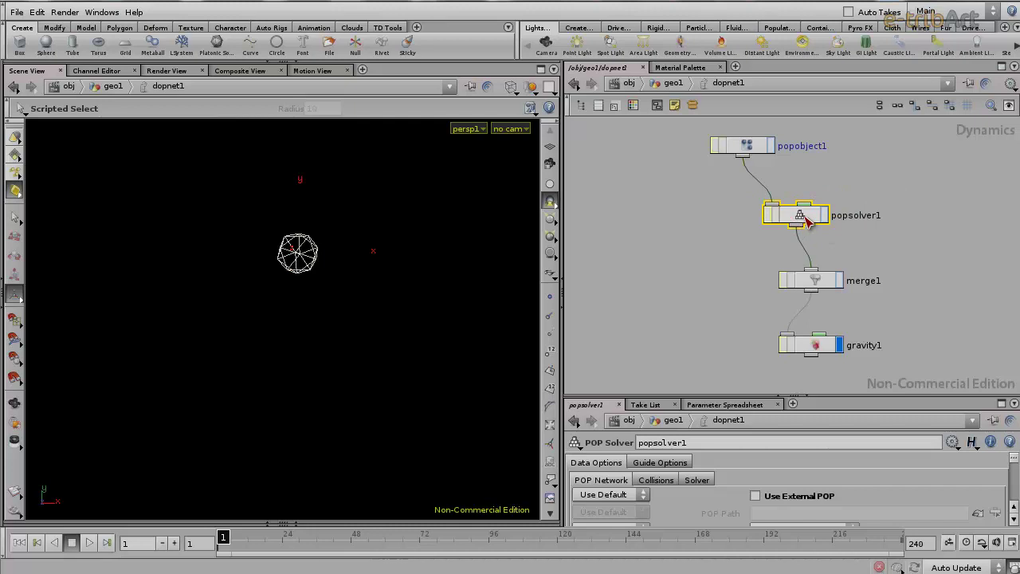
{"action": "double_click", "coordinate": [806, 223]}
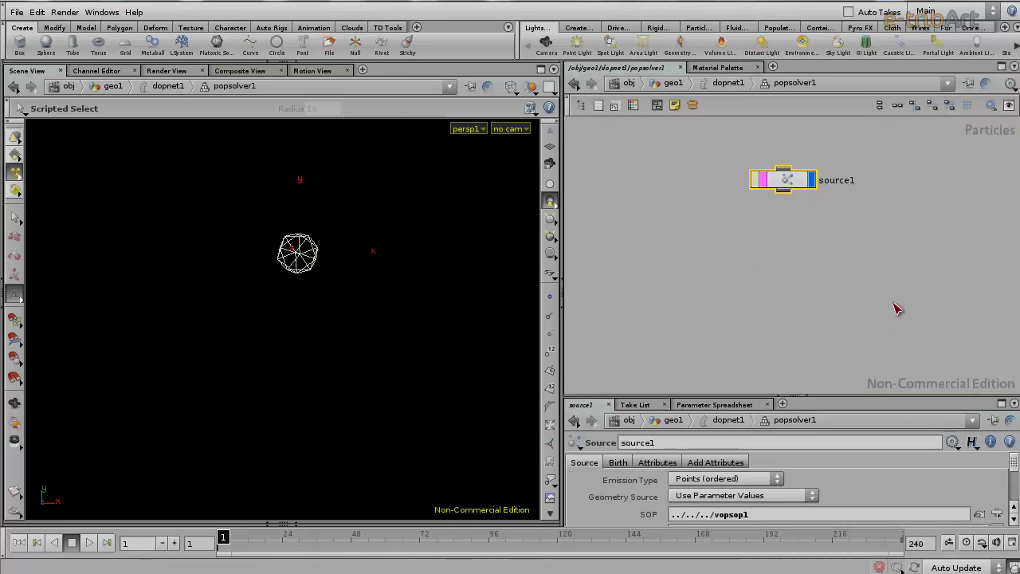
Step: Confirm source1's SOP path points to vopsop1, then return to dopnet1
{"action": "left_click_drag", "start_coordinate": [875, 396], "coordinate": [872, 287]}
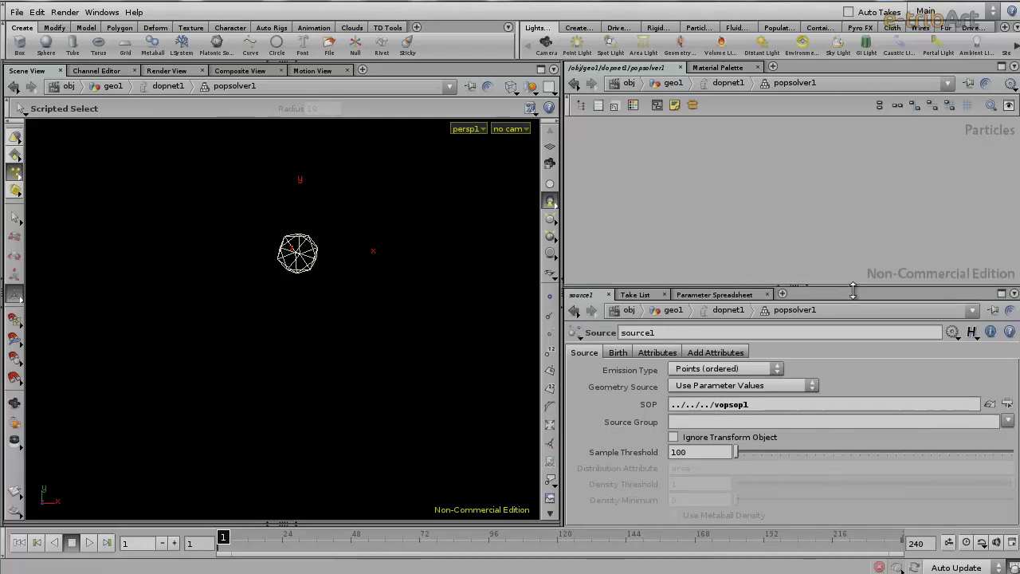
{"action": "left_click_drag", "start_coordinate": [853, 294], "coordinate": [849, 411]}
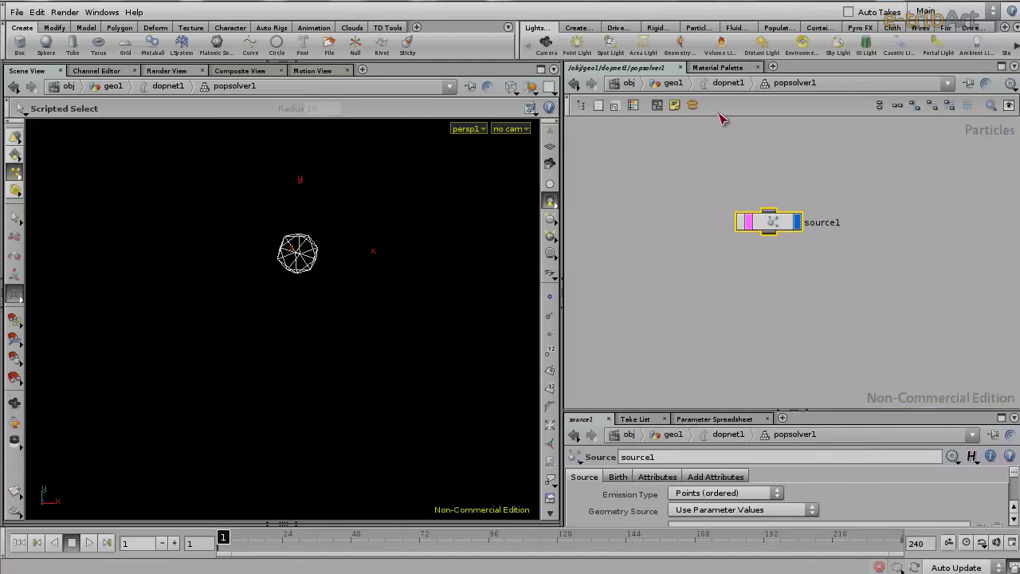
{"action": "left_click", "coordinate": [721, 83]}
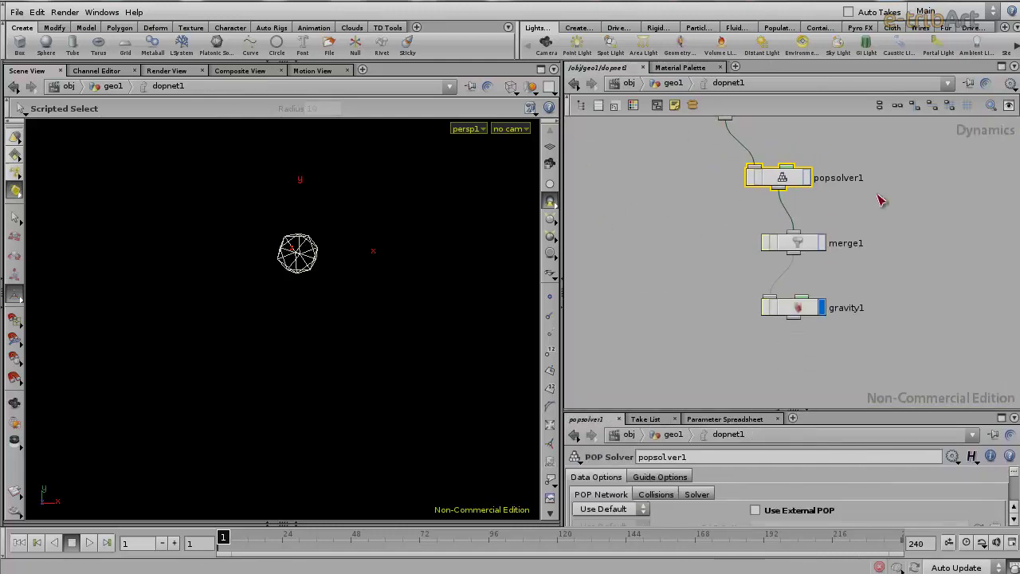
{"action": "key", "text": "h"}
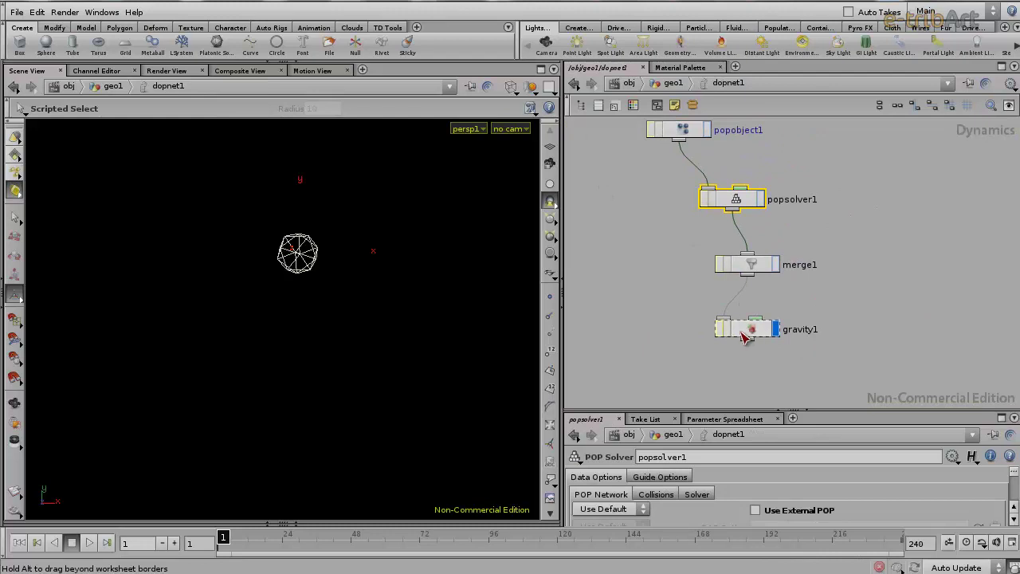
Step: Play particles falling below the sphere to frame 54, then rewind to frame 1
{"action": "left_click", "coordinate": [88, 543]}
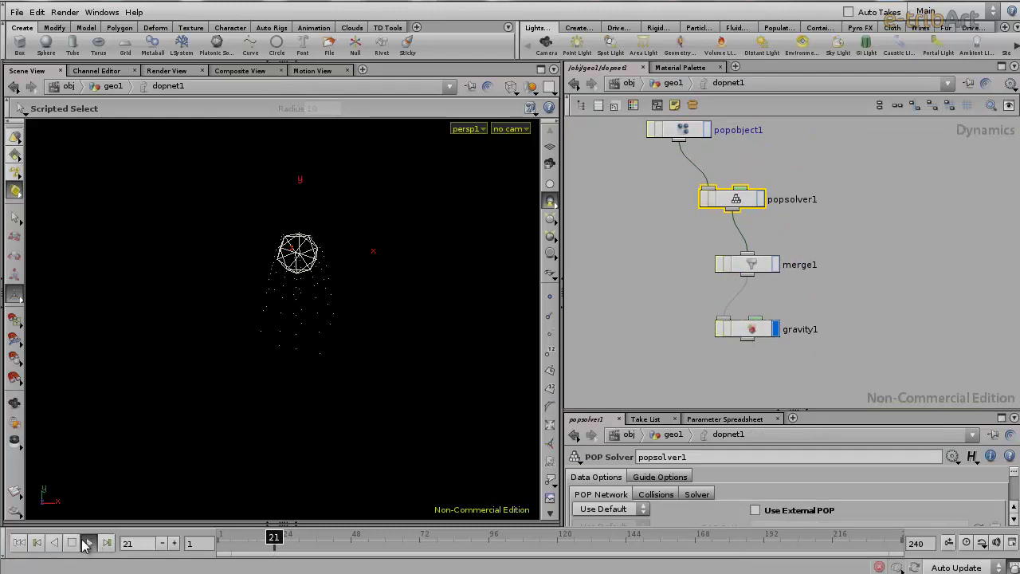
{"action": "left_click", "coordinate": [72, 543]}
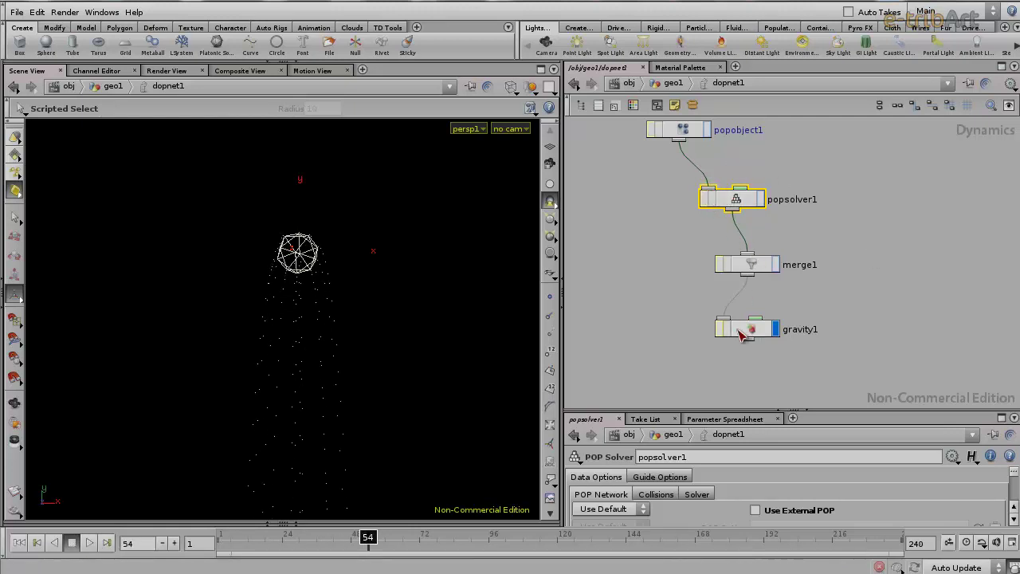
{"action": "left_click_drag", "start_coordinate": [743, 338], "coordinate": [743, 343]}
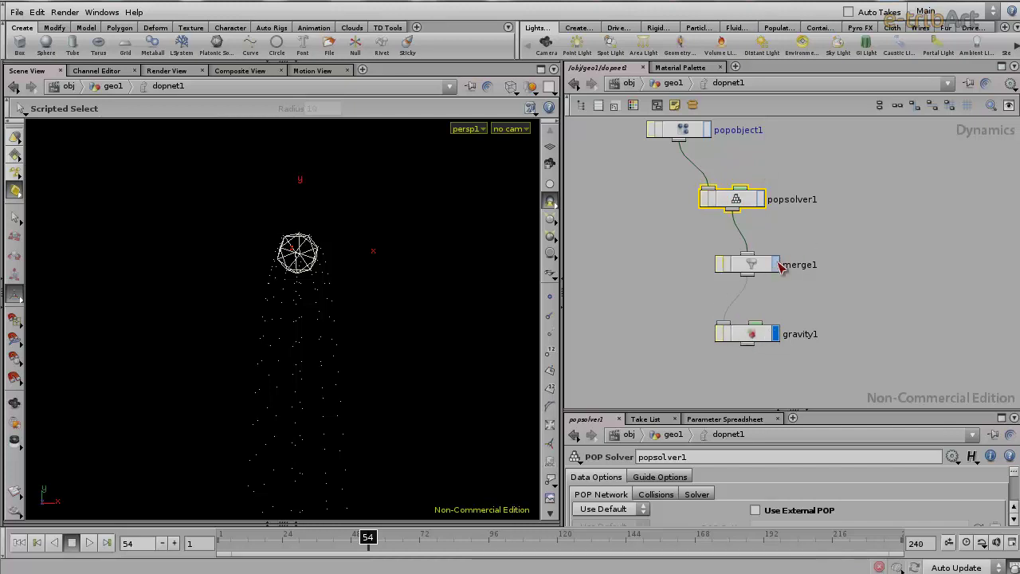
{"action": "left_click_drag", "start_coordinate": [247, 544], "coordinate": [221, 544]}
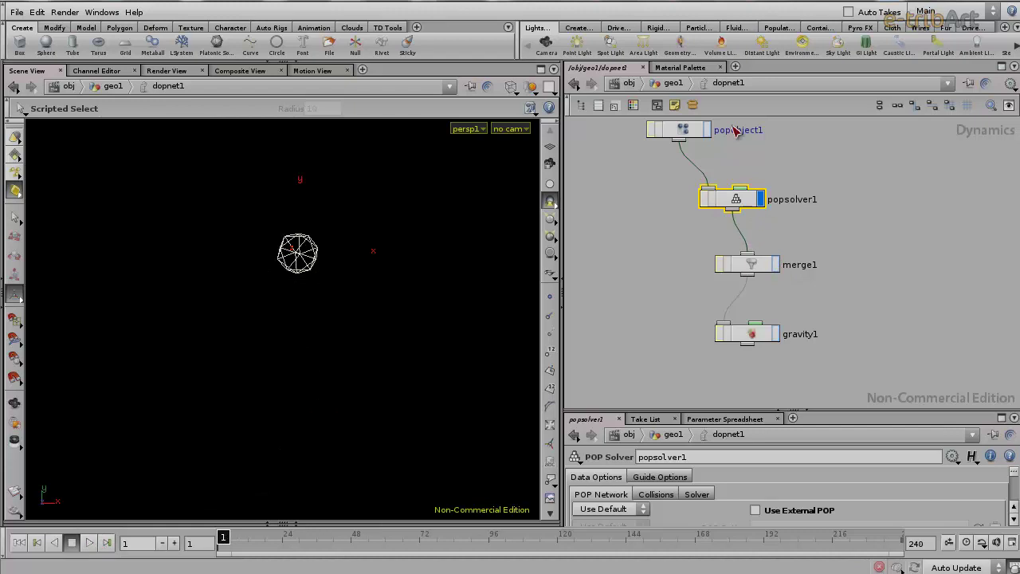
Step: Replay the simulation from frame 1, orbiting around the sphere to watch particles fall
{"action": "left_click", "coordinate": [89, 542]}
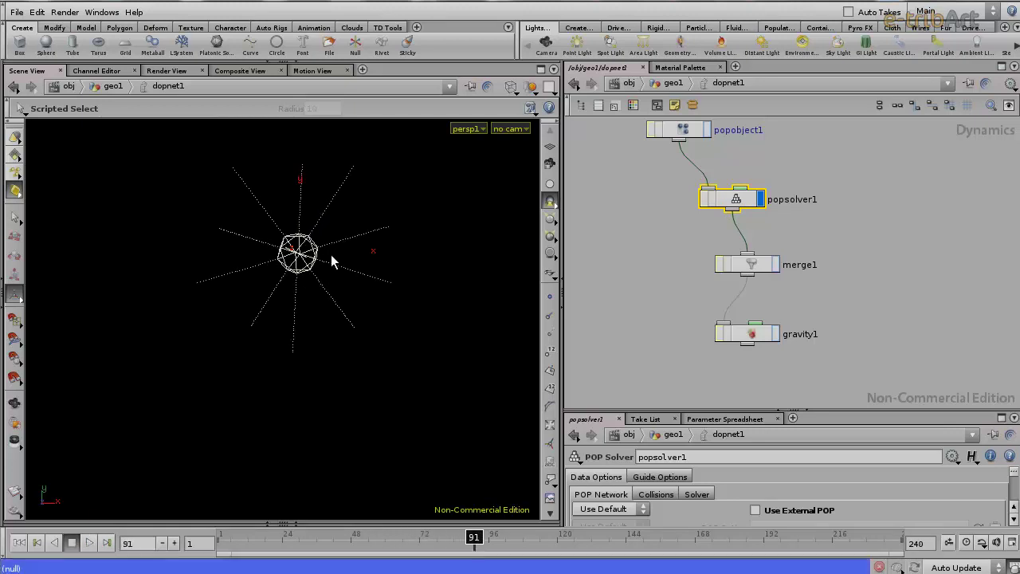
{"action": "key", "text": "space"}
{"action": "mouse_move", "coordinate": [349, 253]}
{"action": "left_mouse_down"}
{"action": "mouse_move", "coordinate": [263, 278]}
{"action": "mouse_move", "coordinate": [313, 292]}
{"action": "mouse_move", "coordinate": [301, 291]}
{"action": "left_mouse_up"}
{"action": "left_click_drag", "start_coordinate": [750, 339], "coordinate": [763, 326]}
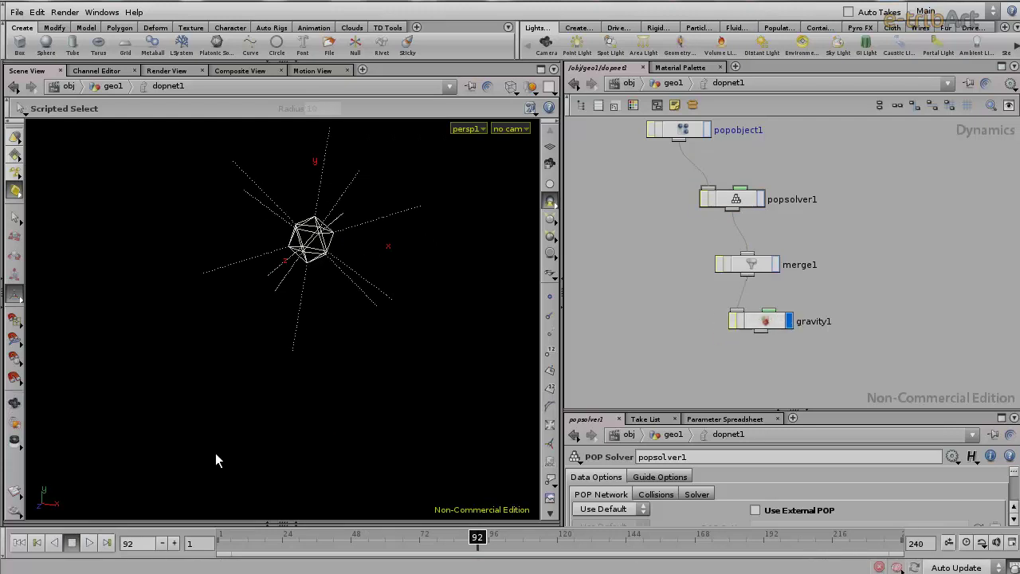
{"action": "left_click", "coordinate": [225, 540]}
{"action": "left_click", "coordinate": [92, 543]}
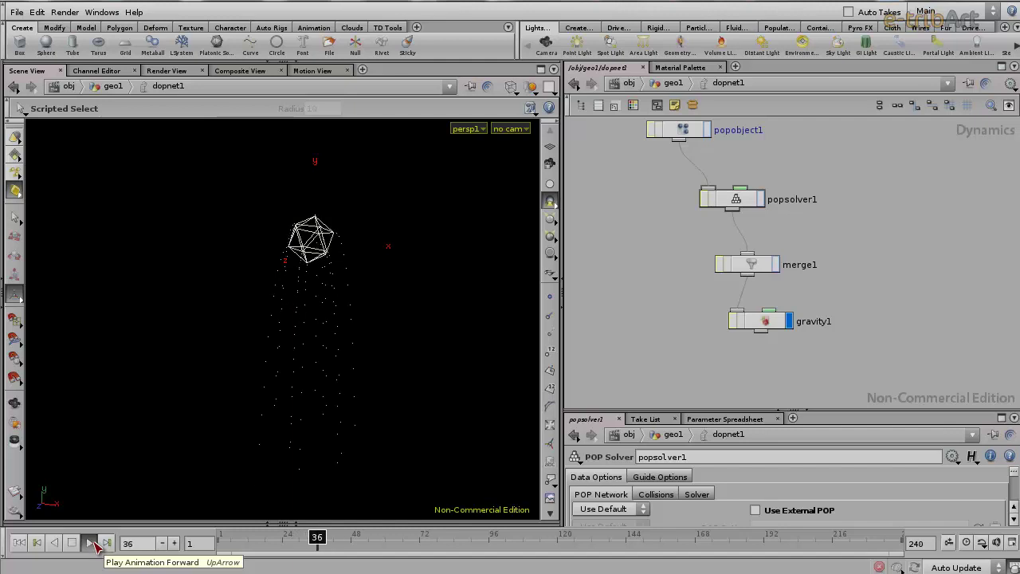
{"action": "left_click", "coordinate": [71, 542]}
Step: Inspect gravity1's Force of 0, -9.80665, 0, then scrub back to frame 1
{"action": "left_click", "coordinate": [762, 327]}
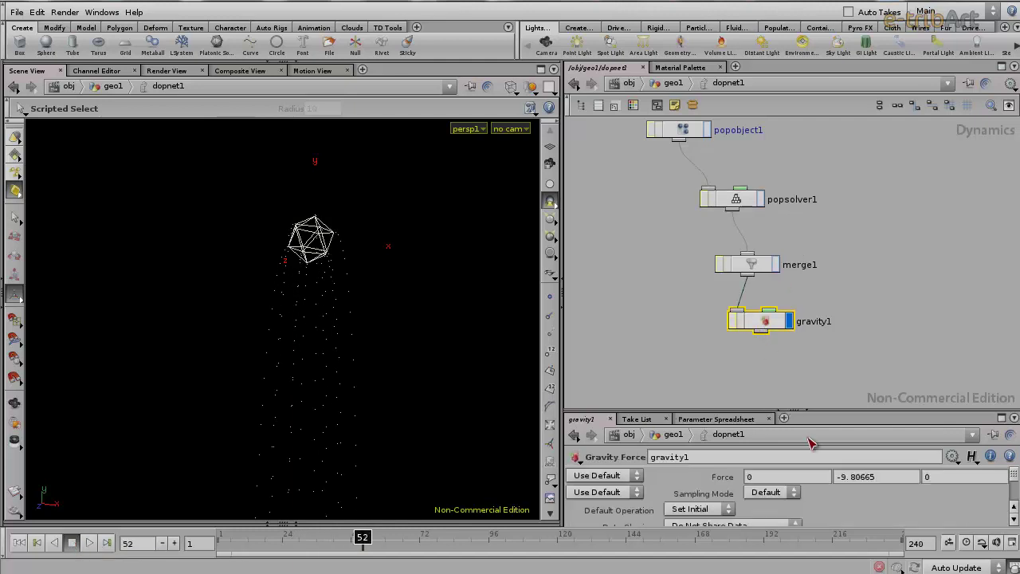
{"action": "left_click_drag", "start_coordinate": [894, 413], "coordinate": [892, 344]}
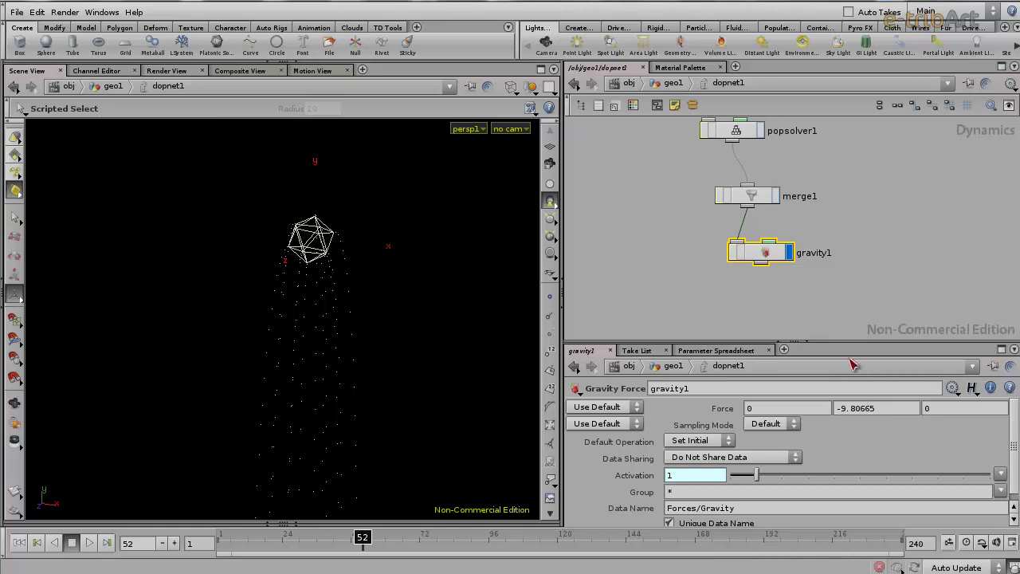
{"action": "left_click_drag", "start_coordinate": [845, 341], "coordinate": [845, 380]}
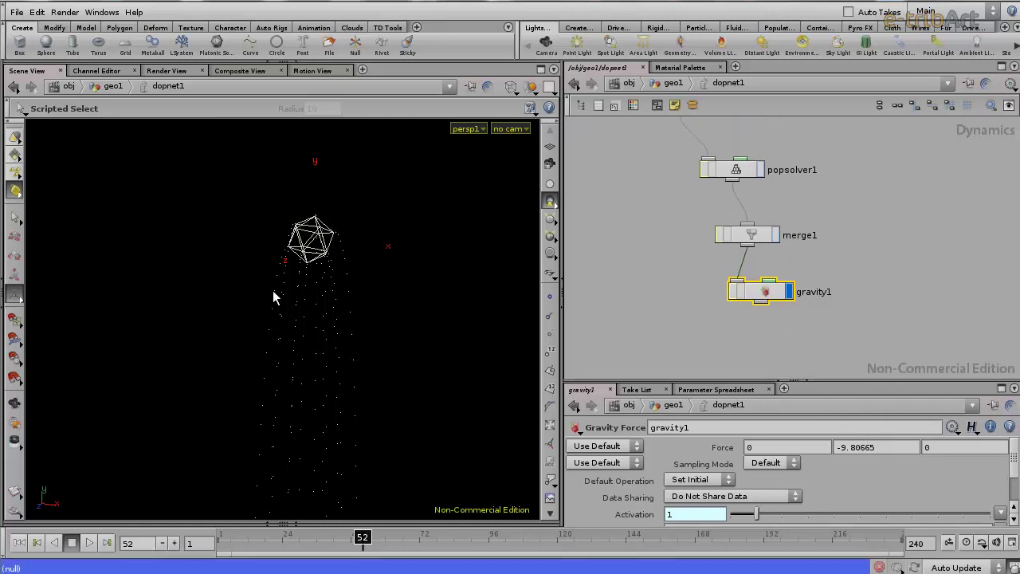
{"action": "key", "text": "Escape"}
{"action": "left_click_drag", "start_coordinate": [312, 278], "coordinate": [303, 287]}
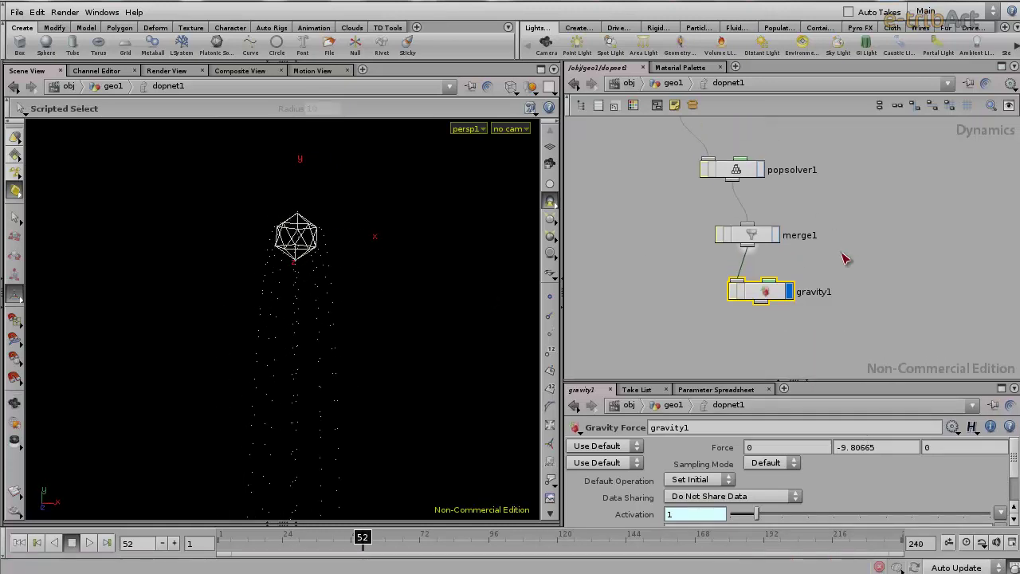
{"action": "mouse_move", "coordinate": [333, 540]}
{"action": "left_mouse_down"}
{"action": "mouse_move", "coordinate": [369, 540]}
{"action": "mouse_move", "coordinate": [277, 542]}
{"action": "left_mouse_up"}
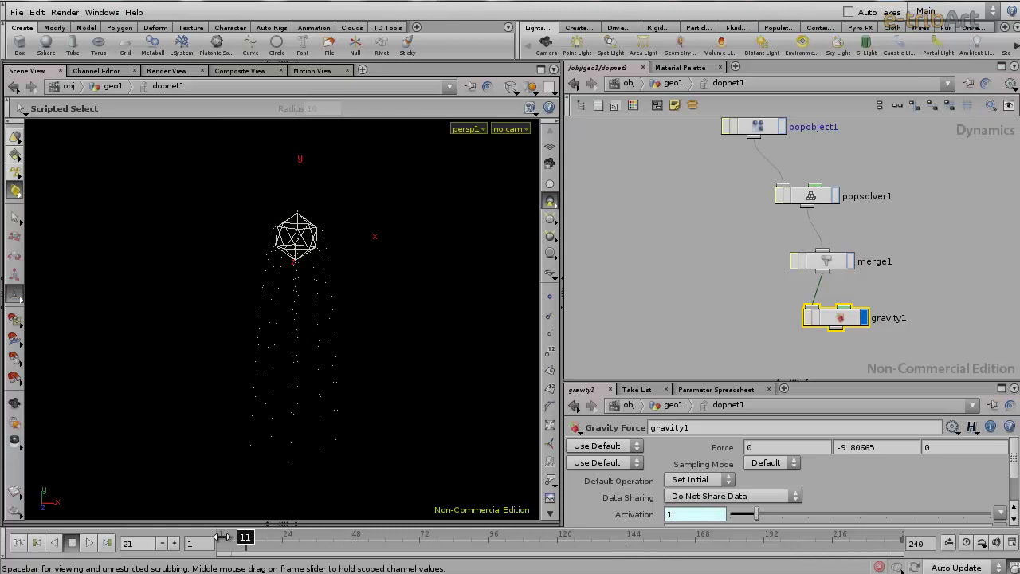
{"action": "left_click_drag", "start_coordinate": [277, 542], "coordinate": [223, 542]}
Step: At the geo1 level, display popnet1 and scrub its particles between frames 76 and 36
{"action": "key", "text": "u"}
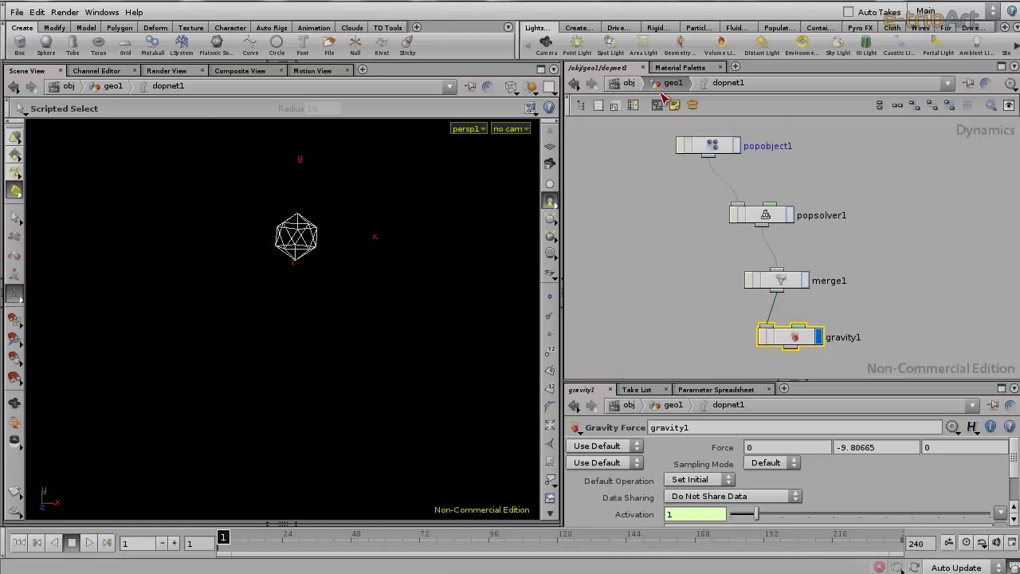
{"action": "middle_click_drag", "start_coordinate": [878, 247], "coordinate": [902, 255]}
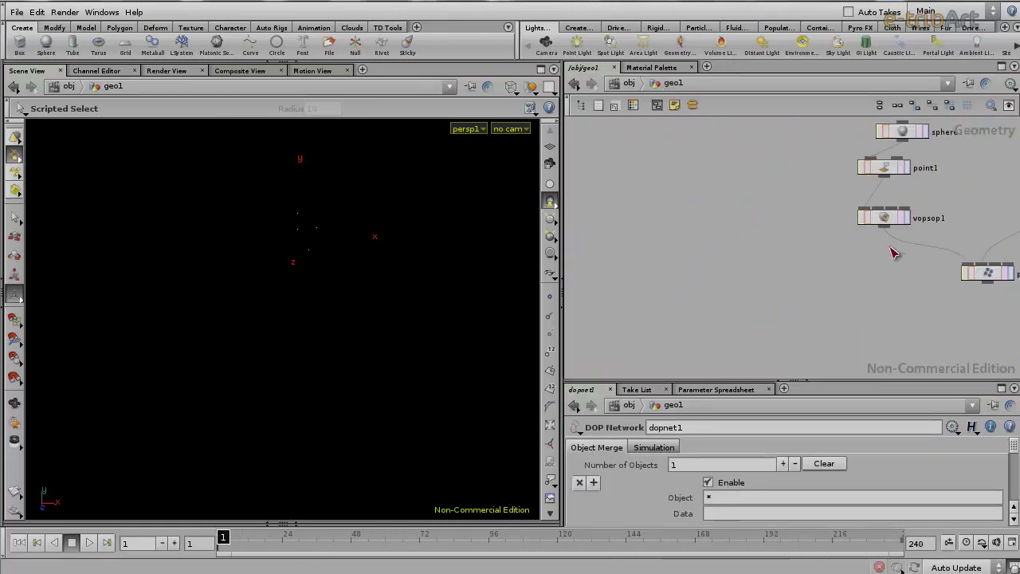
{"action": "left_click", "coordinate": [876, 260]}
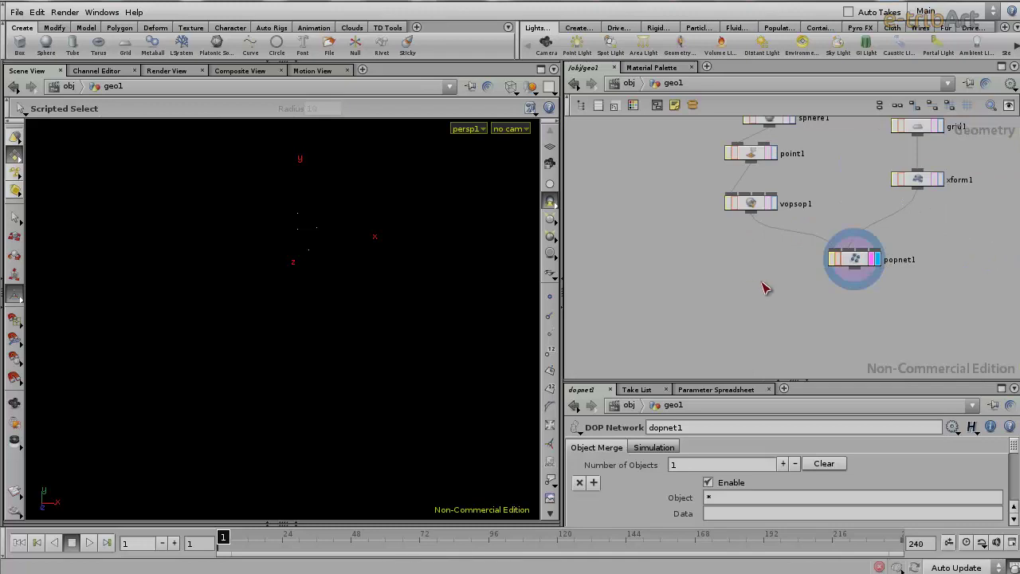
{"action": "middle_click_drag", "start_coordinate": [762, 288], "coordinate": [738, 259]}
{"action": "left_click_drag", "start_coordinate": [244, 536], "coordinate": [480, 540]}
{"action": "mouse_move", "coordinate": [417, 539]}
{"action": "left_mouse_down"}
{"action": "mouse_move", "coordinate": [405, 533]}
{"action": "mouse_move", "coordinate": [467, 539]}
{"action": "mouse_move", "coordinate": [193, 540]}
{"action": "mouse_move", "coordinate": [500, 540]}
{"action": "mouse_move", "coordinate": [224, 539]}
{"action": "left_mouse_up"}
{"action": "left_click", "coordinate": [863, 225]}
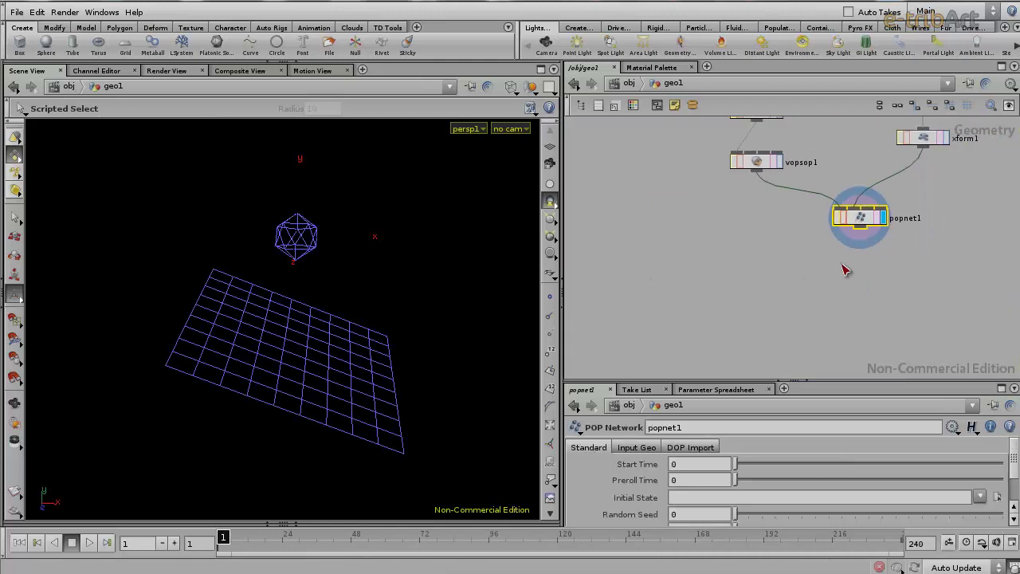
{"action": "middle_click_drag", "start_coordinate": [842, 266], "coordinate": [751, 279]}
{"action": "mouse_move", "coordinate": [223, 538]}
{"action": "left_mouse_down"}
{"action": "mouse_move", "coordinate": [351, 546]}
{"action": "mouse_move", "coordinate": [223, 542]}
{"action": "left_mouse_up"}
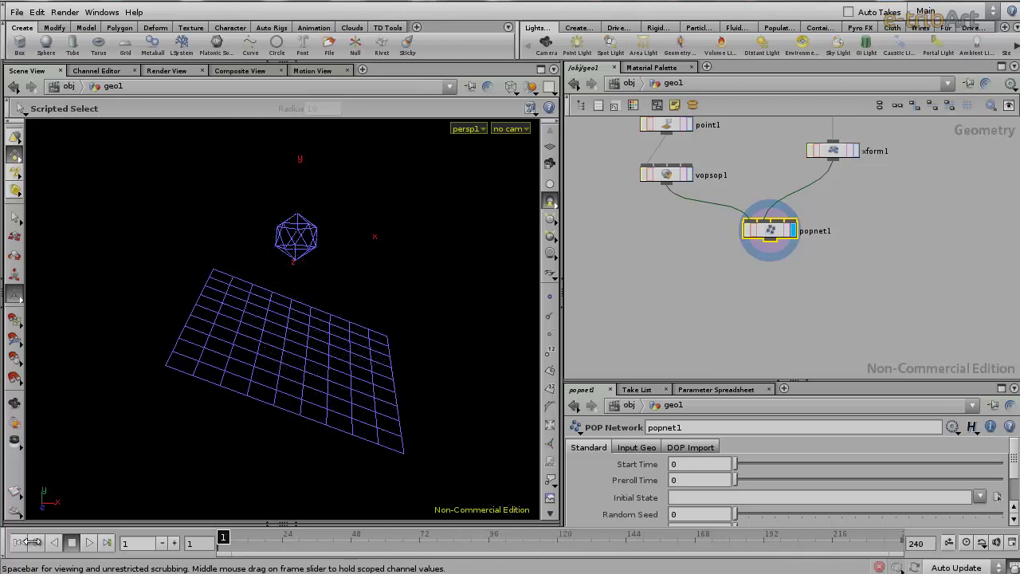
Step: Make dopnet1 the displayed simulation instead and go inside it
{"action": "middle_click_drag", "start_coordinate": [754, 247], "coordinate": [876, 271]}
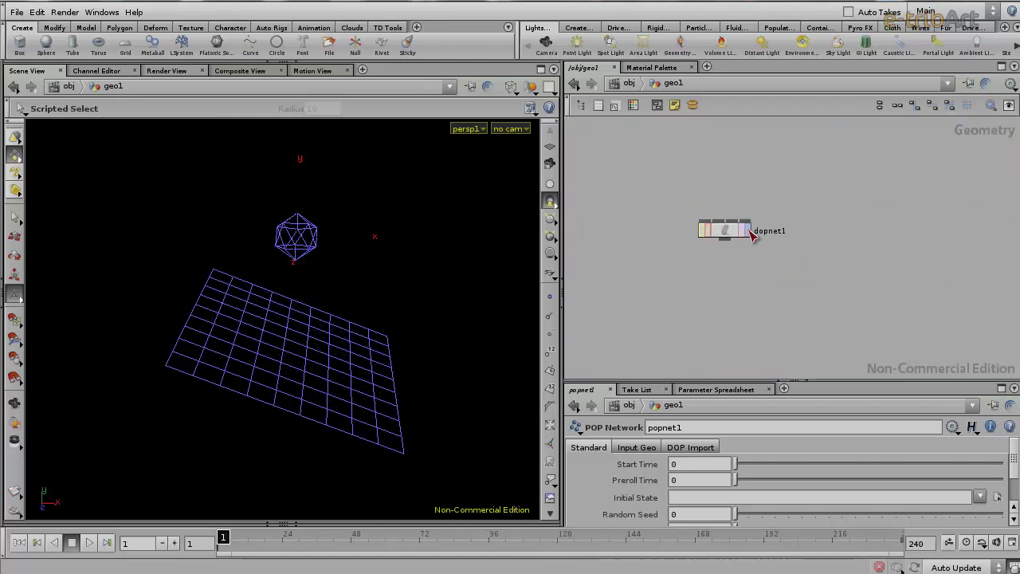
{"action": "left_click", "coordinate": [745, 232]}
{"action": "mouse_move", "coordinate": [770, 285]}
{"action": "middle_mouse_down"}
{"action": "mouse_move", "coordinate": [785, 272]}
{"action": "mouse_move", "coordinate": [783, 286]}
{"action": "middle_mouse_up"}
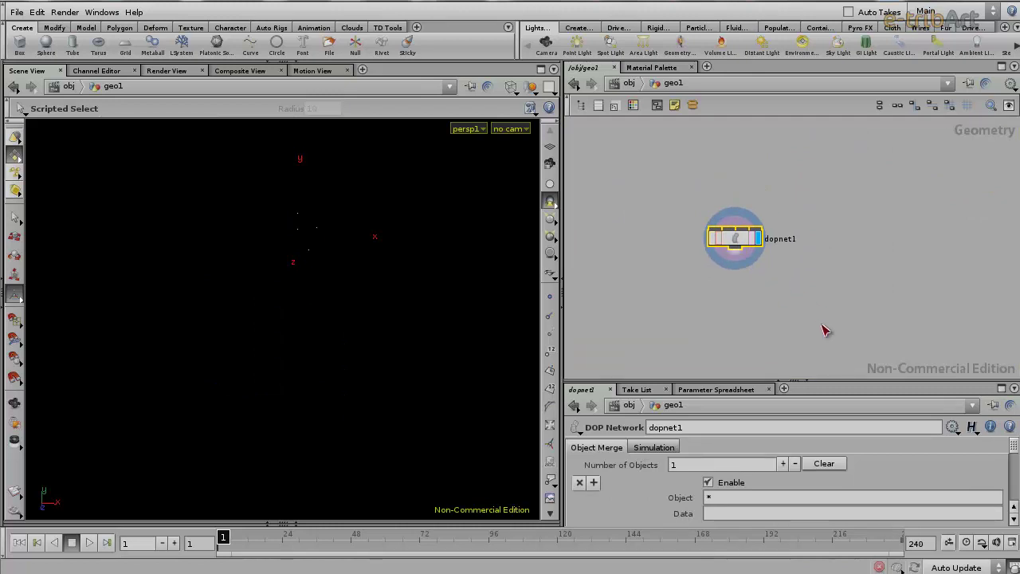
{"action": "left_click_drag", "start_coordinate": [837, 381], "coordinate": [837, 404]}
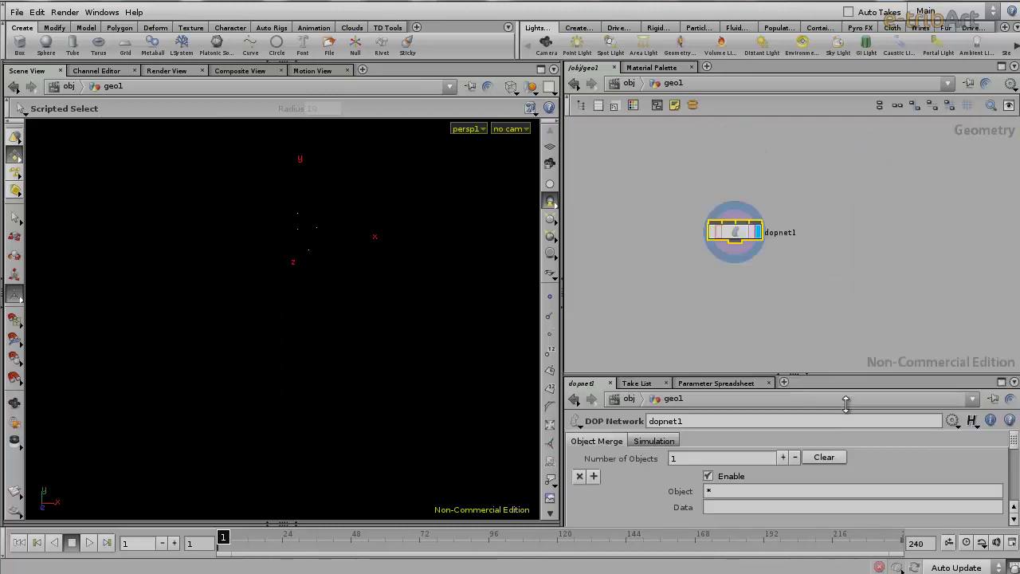
{"action": "double_click", "coordinate": [742, 269]}
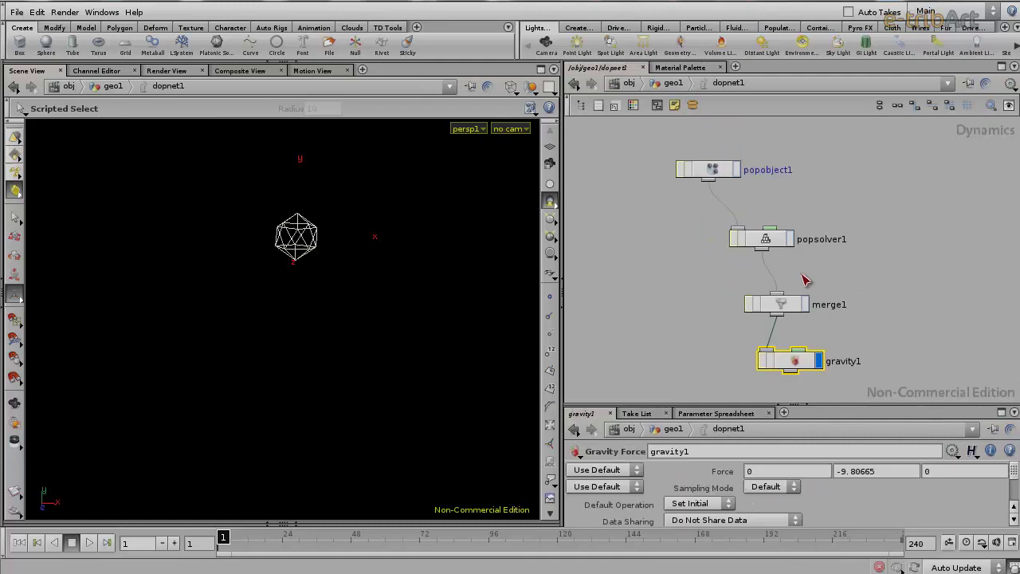
Step: Arrange merge1, gravity1 and popsolver1 into a tidy column under popobject1
{"action": "key", "text": "h"}
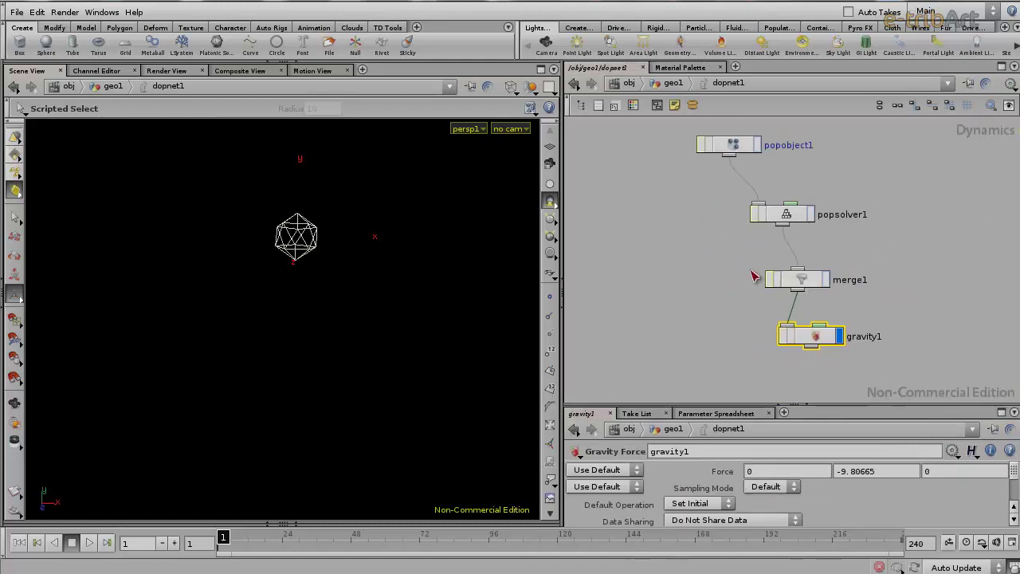
{"action": "left_click_drag", "start_coordinate": [767, 277], "coordinate": [700, 268]}
{"action": "left_click_drag", "start_coordinate": [829, 343], "coordinate": [765, 334]}
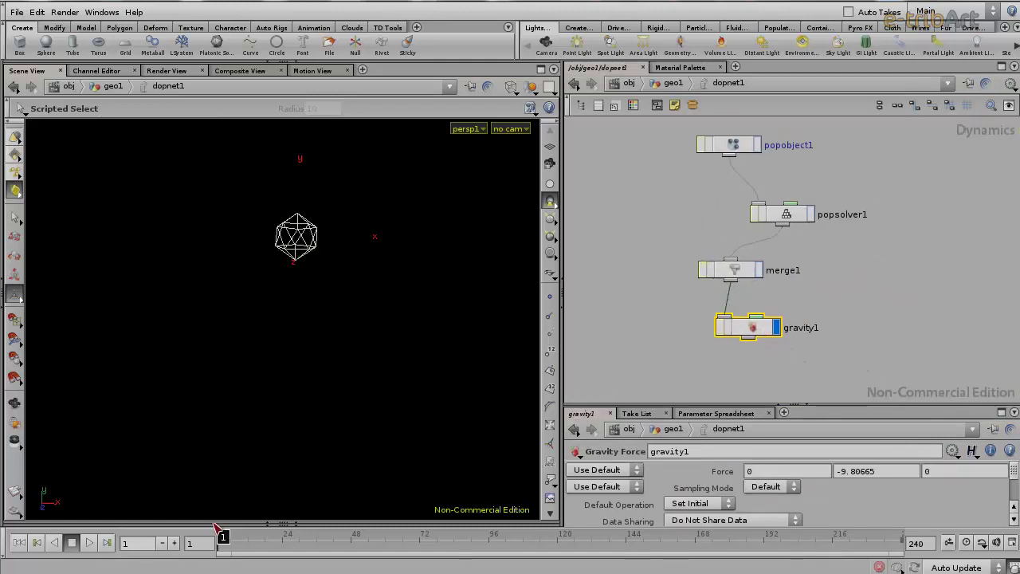
{"action": "mouse_move", "coordinate": [223, 537]}
{"action": "left_mouse_down"}
{"action": "mouse_move", "coordinate": [336, 541]}
{"action": "mouse_move", "coordinate": [224, 542]}
{"action": "left_mouse_up"}
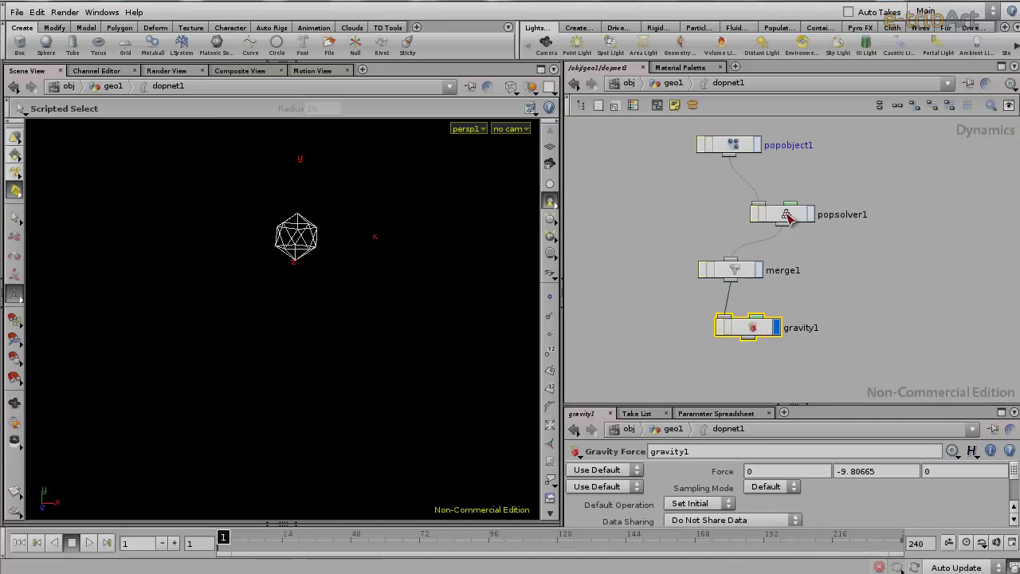
{"action": "left_click_drag", "start_coordinate": [757, 214], "coordinate": [724, 209]}
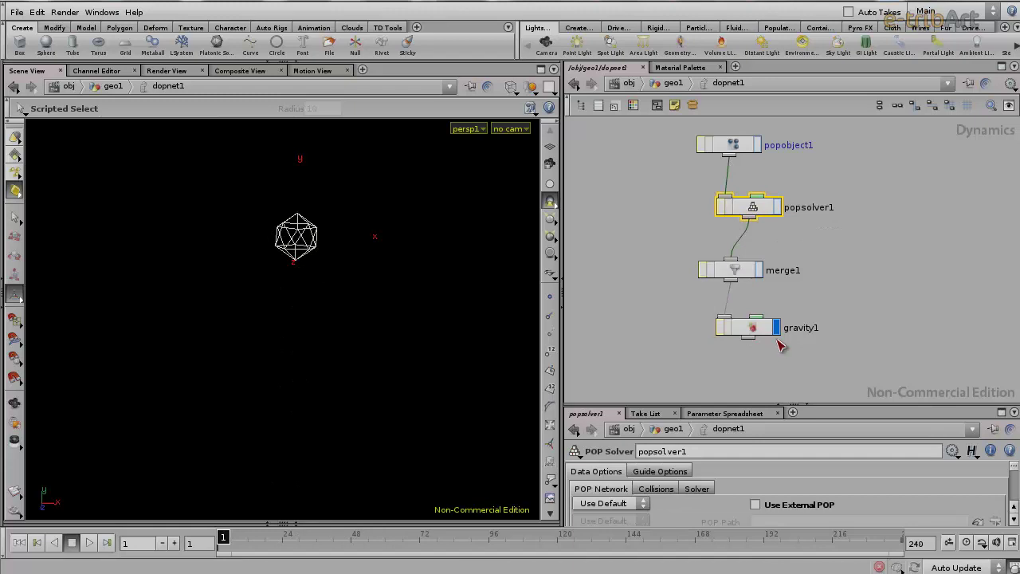
{"action": "key", "text": "h"}
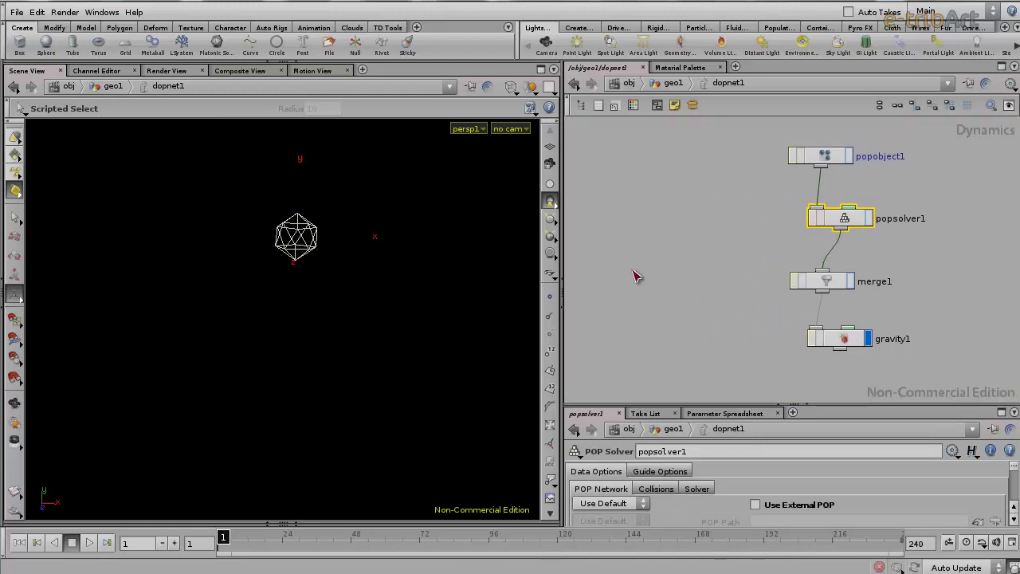
Step: Bring up the node creation menu to find Static Object
{"action": "key", "text": "Tab"}
{"action": "key", "text": "Escape"}
{"action": "key", "text": "Tab"}
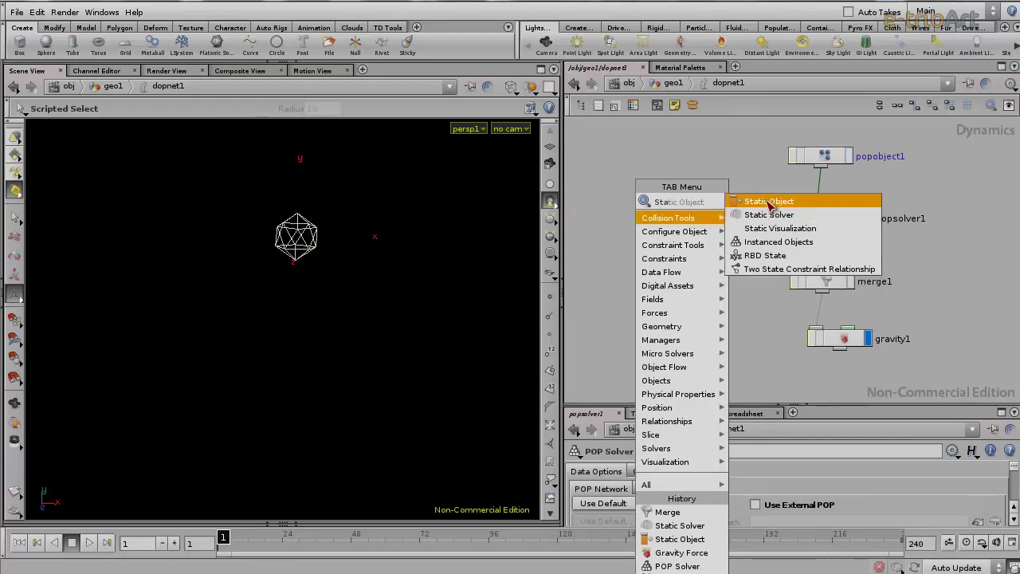
Step: Place staticobject1 at the network's left and set its SOP Path to ../../xform1
{"action": "left_click", "coordinate": [770, 202]}
{"action": "left_click", "coordinate": [638, 189]}
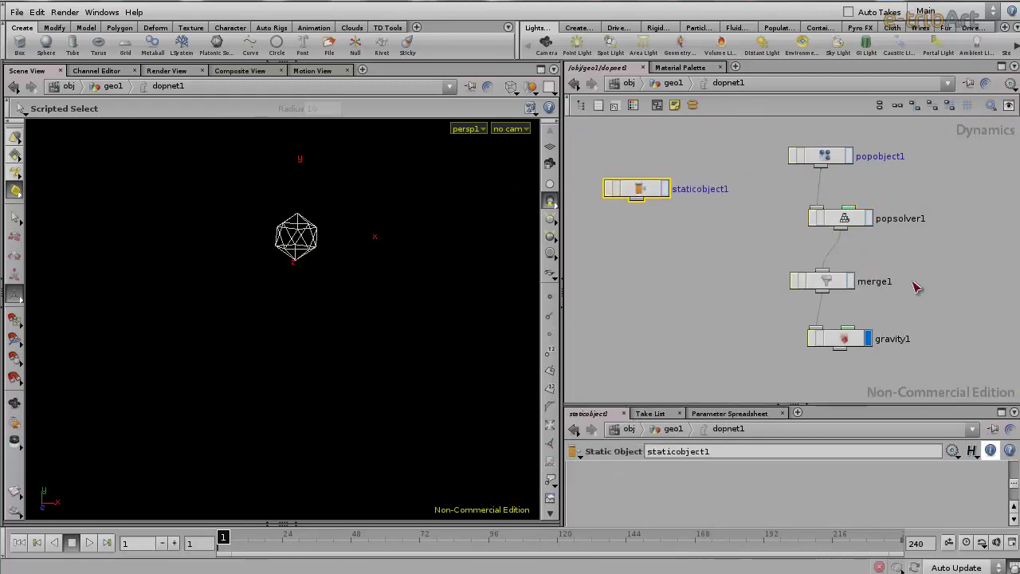
{"action": "left_click_drag", "start_coordinate": [642, 190], "coordinate": [639, 183]}
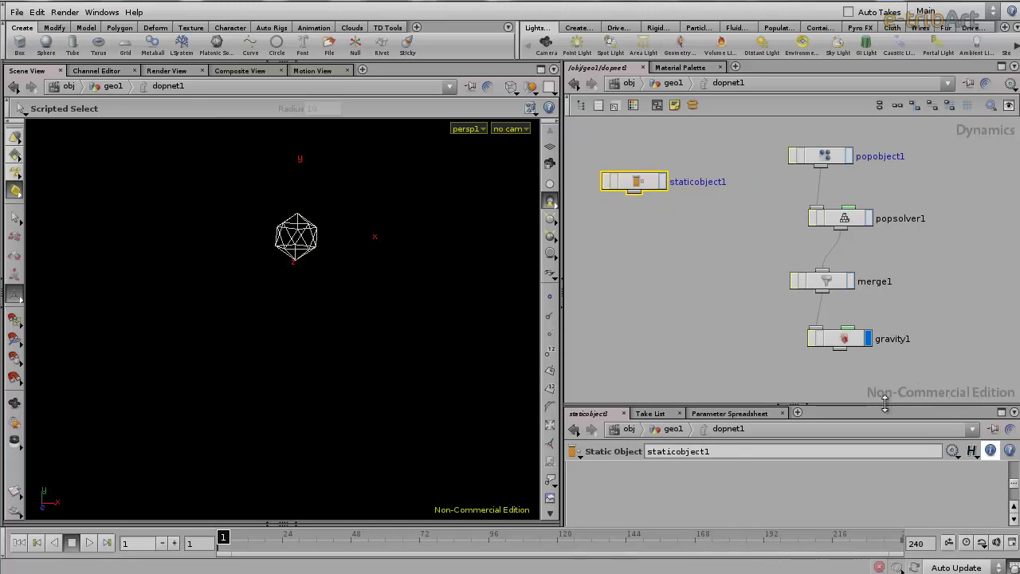
{"action": "left_click_drag", "start_coordinate": [885, 404], "coordinate": [885, 271]}
{"action": "left_click_drag", "start_coordinate": [1015, 431], "coordinate": [1014, 367]}
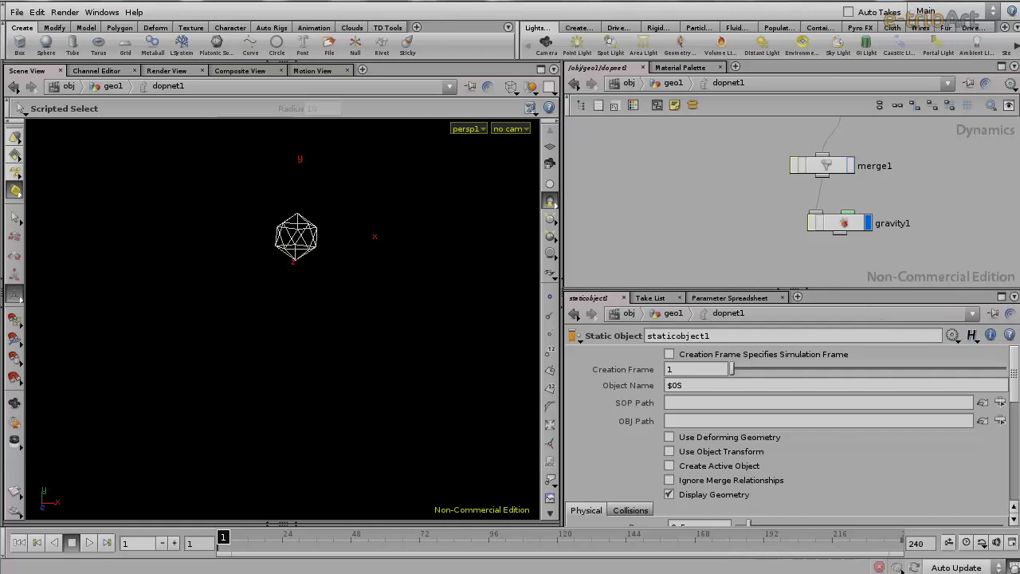
{"action": "left_click", "coordinate": [1000, 405]}
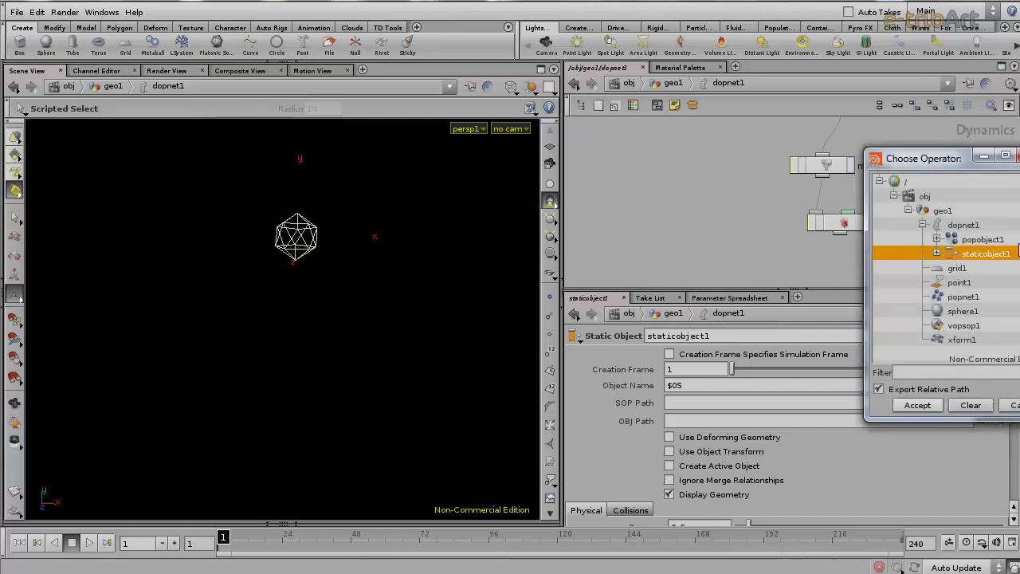
{"action": "left_click_drag", "start_coordinate": [960, 167], "coordinate": [862, 160]}
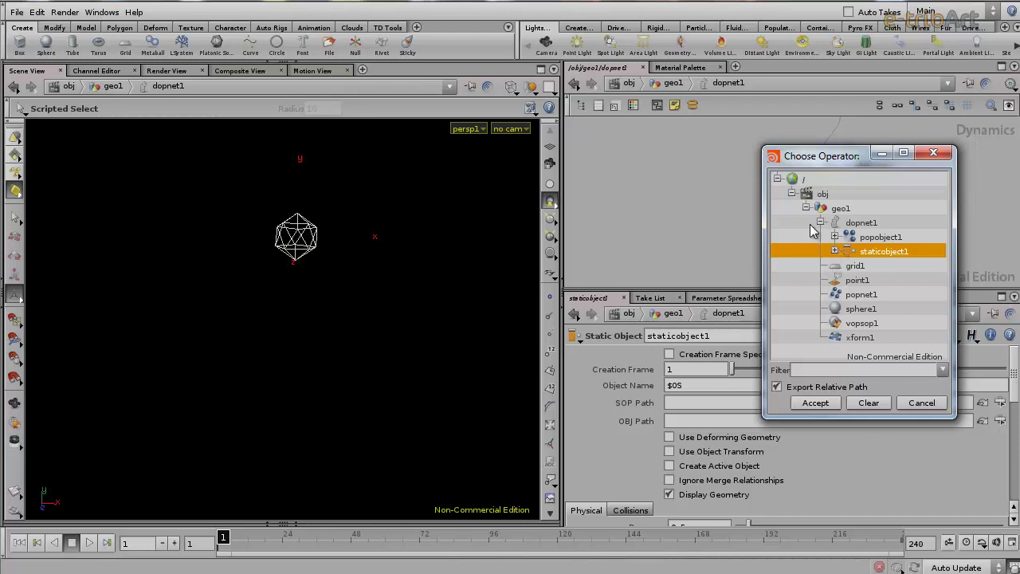
{"action": "left_click", "coordinate": [869, 337]}
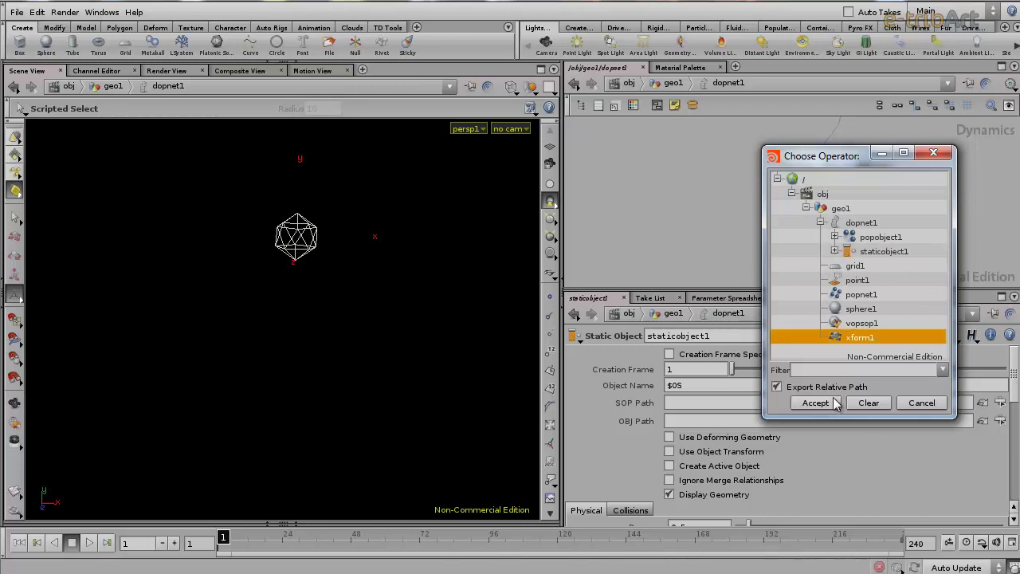
{"action": "left_click", "coordinate": [817, 402]}
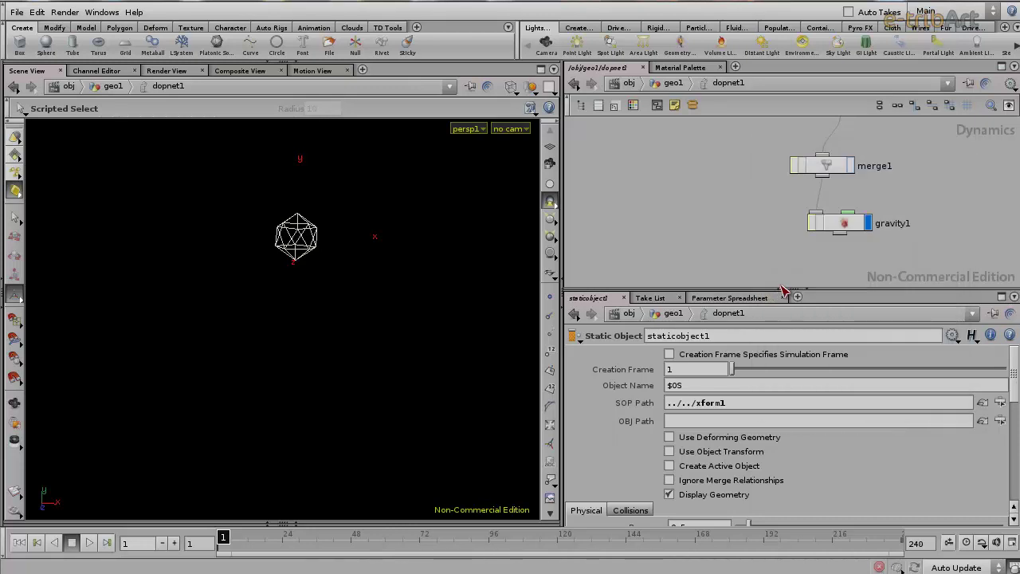
{"action": "left_click_drag", "start_coordinate": [762, 297], "coordinate": [762, 395]}
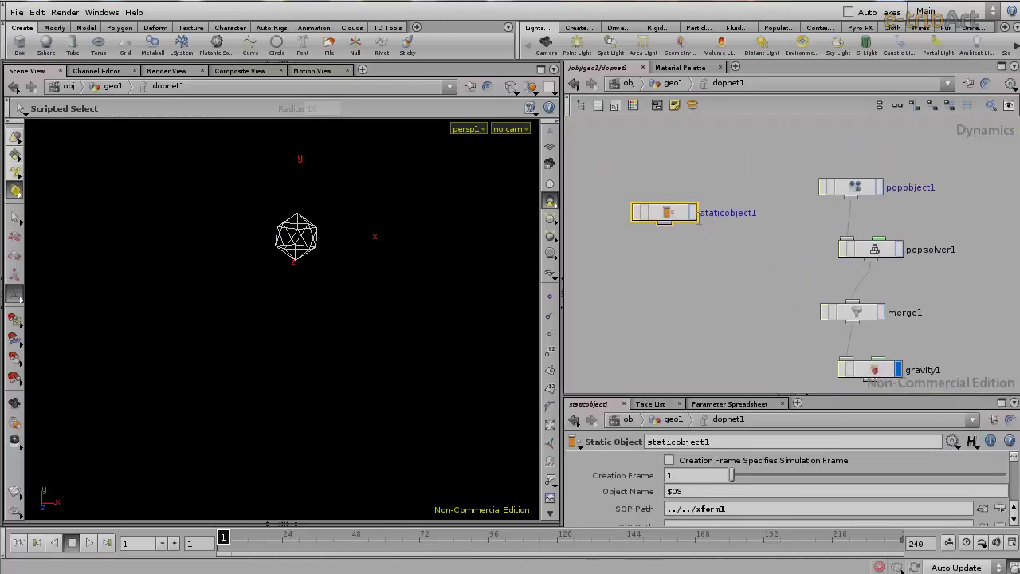
Step: On staticobject1, disable Use Volume Based Collision Detection and enable Surface > Show Thickness
{"action": "key", "text": "l"}
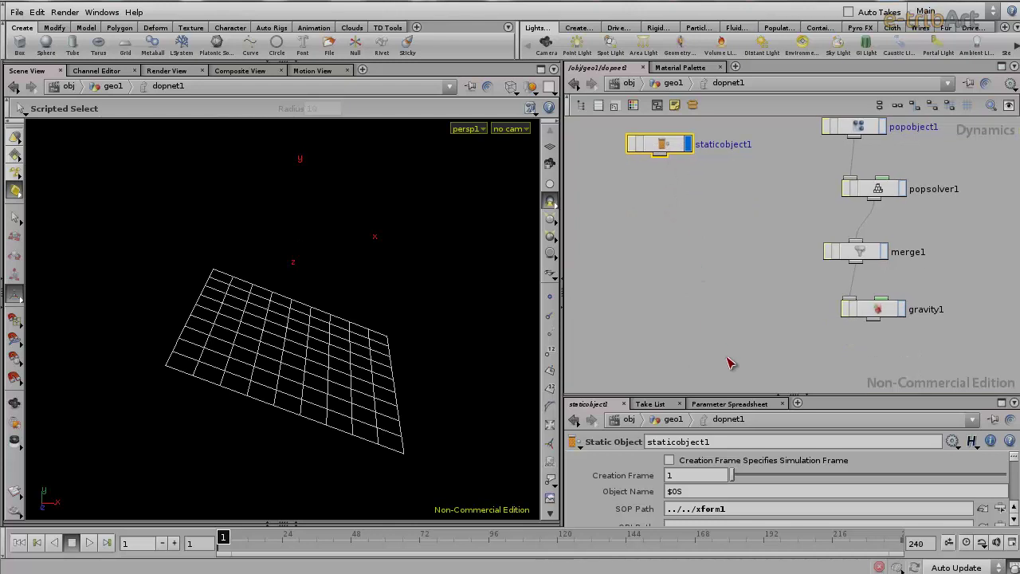
{"action": "left_click_drag", "start_coordinate": [769, 395], "coordinate": [769, 269]}
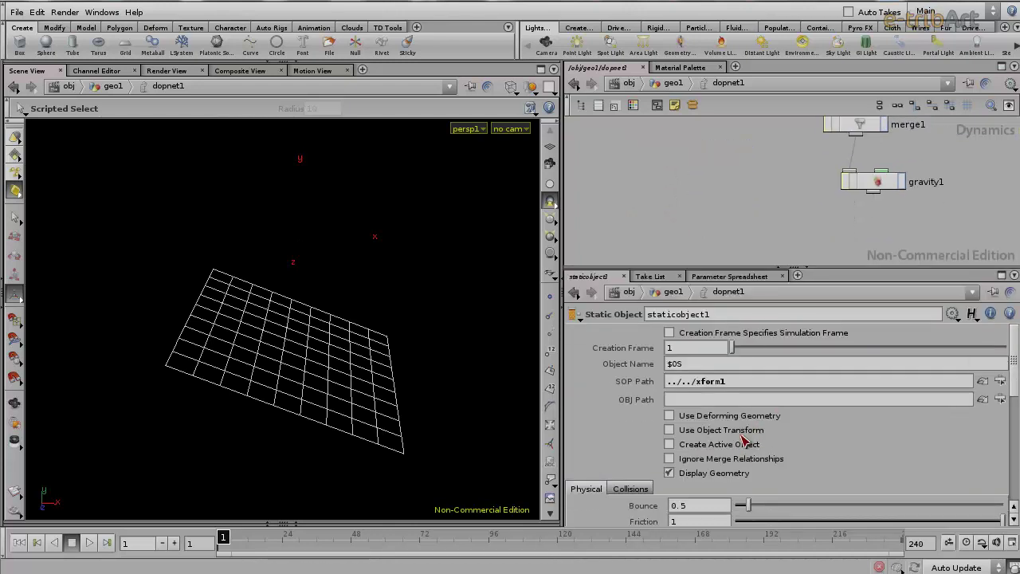
{"action": "scroll", "coordinate": [733, 450], "scroll_direction": "down", "scroll_amount": 3}
{"action": "left_click", "coordinate": [630, 415]}
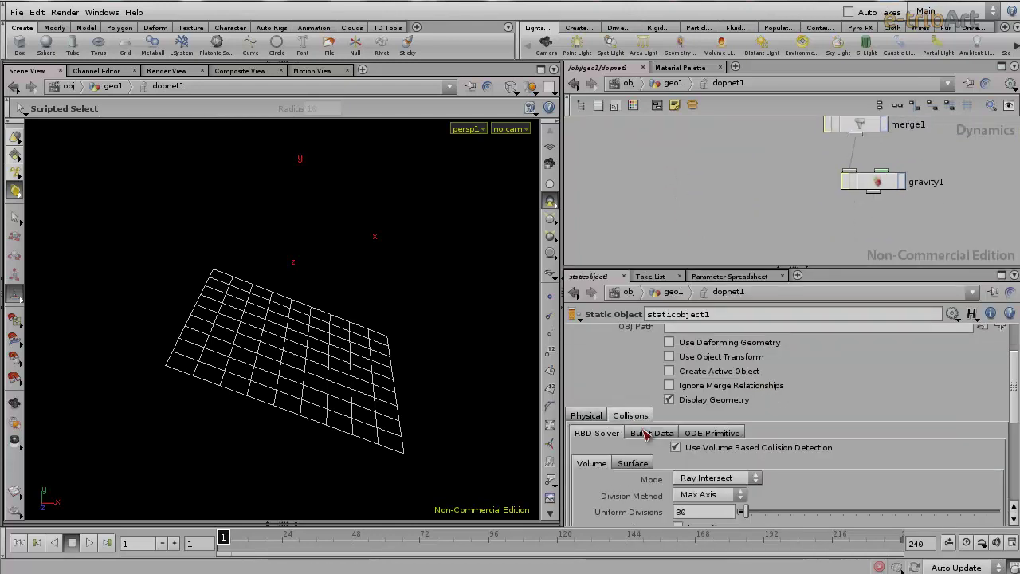
{"action": "left_click", "coordinate": [676, 448]}
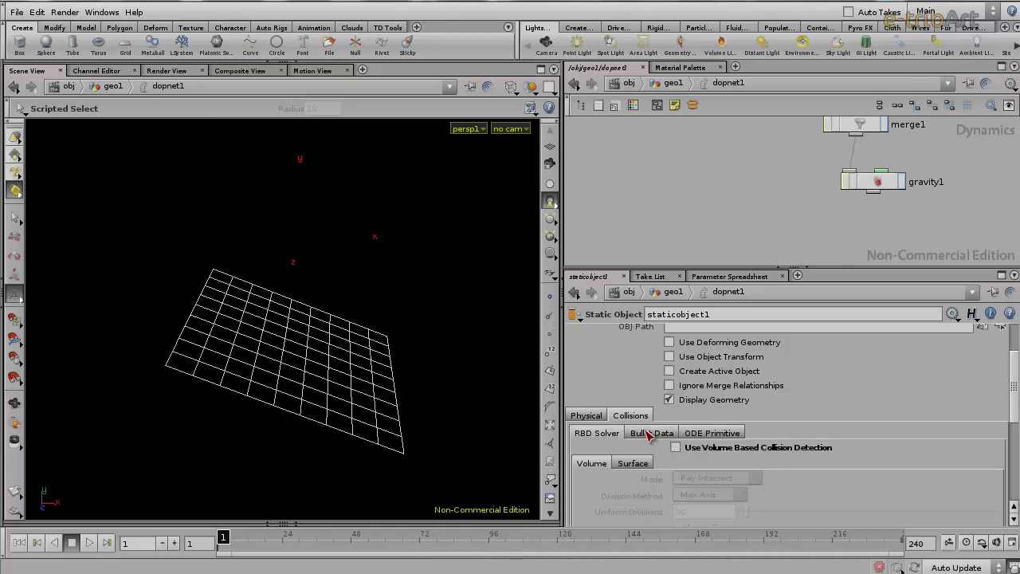
{"action": "left_click", "coordinate": [644, 466]}
{"action": "left_click", "coordinate": [679, 478]}
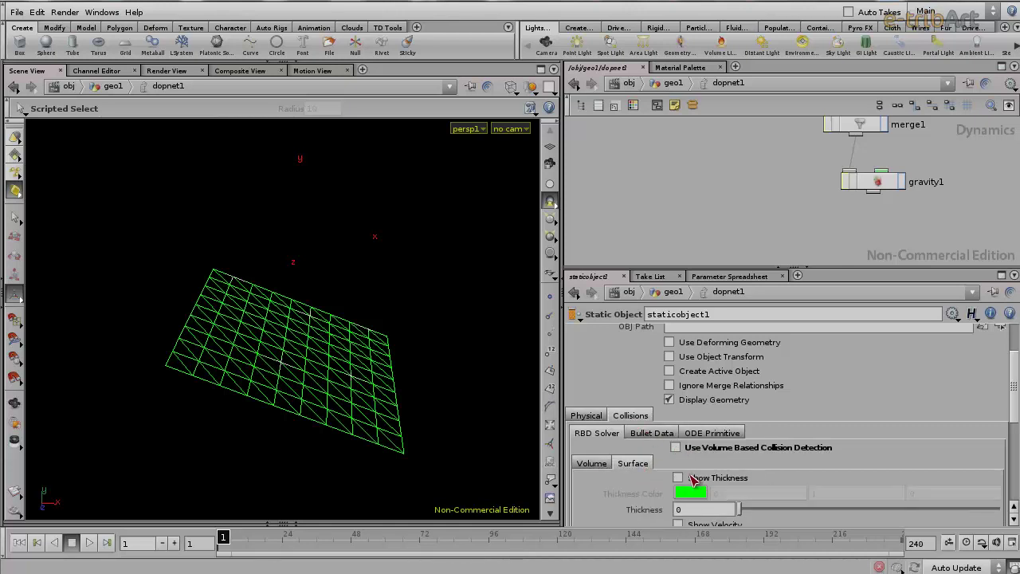
Step: Enlarge the network area and move staticobject1 away from the other nodes
{"action": "left_click_drag", "start_coordinate": [758, 269], "coordinate": [758, 378]}
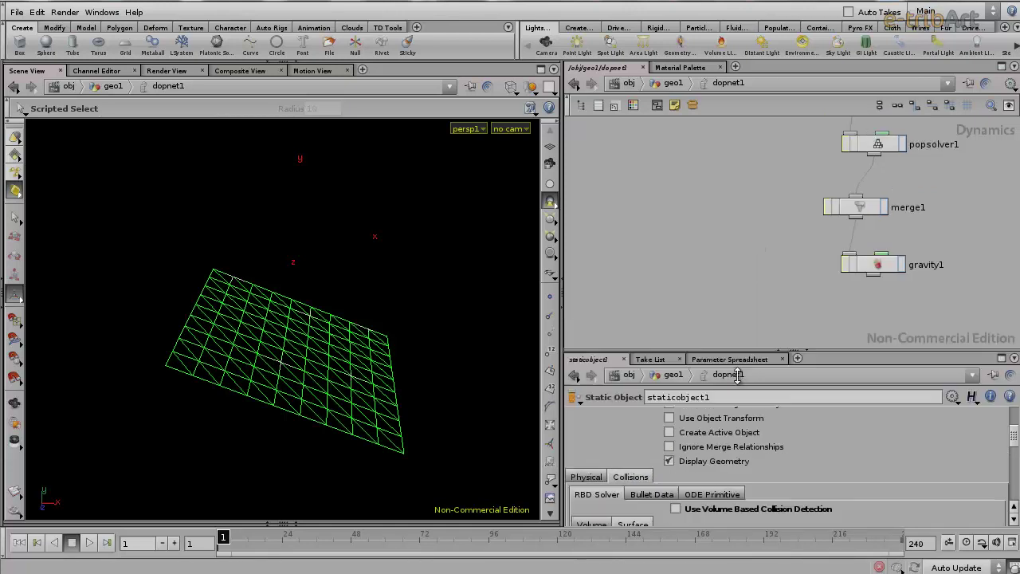
{"action": "middle_click_drag", "start_coordinate": [709, 237], "coordinate": [717, 275]}
{"action": "left_click_drag", "start_coordinate": [660, 208], "coordinate": [647, 201]}
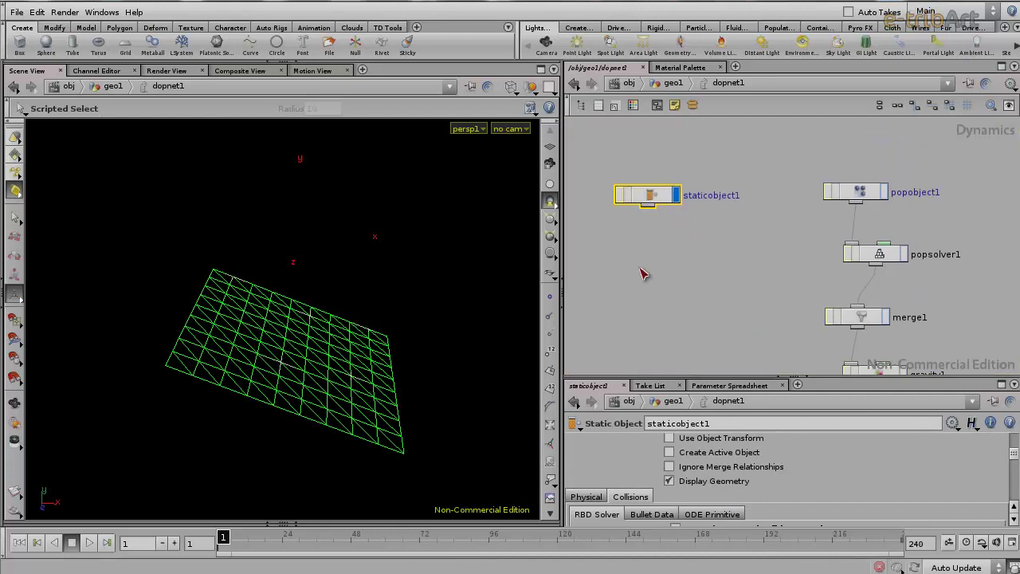
{"action": "key", "text": "Tab"}
{"action": "key", "text": "Tab"}
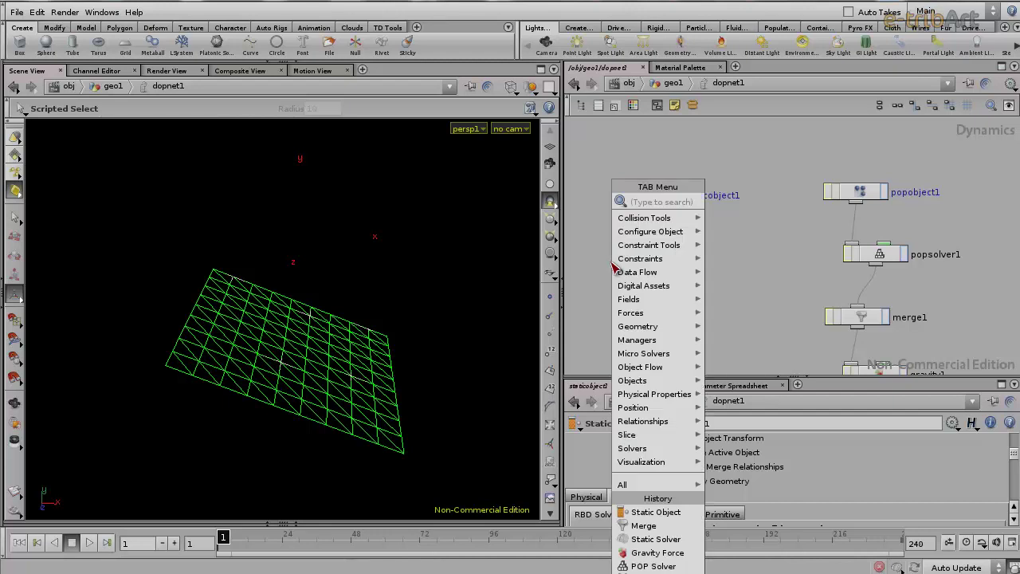
Step: Add a Static Solver below staticobject1 and wire staticobject1 into it
{"action": "type", "text": "straint"}
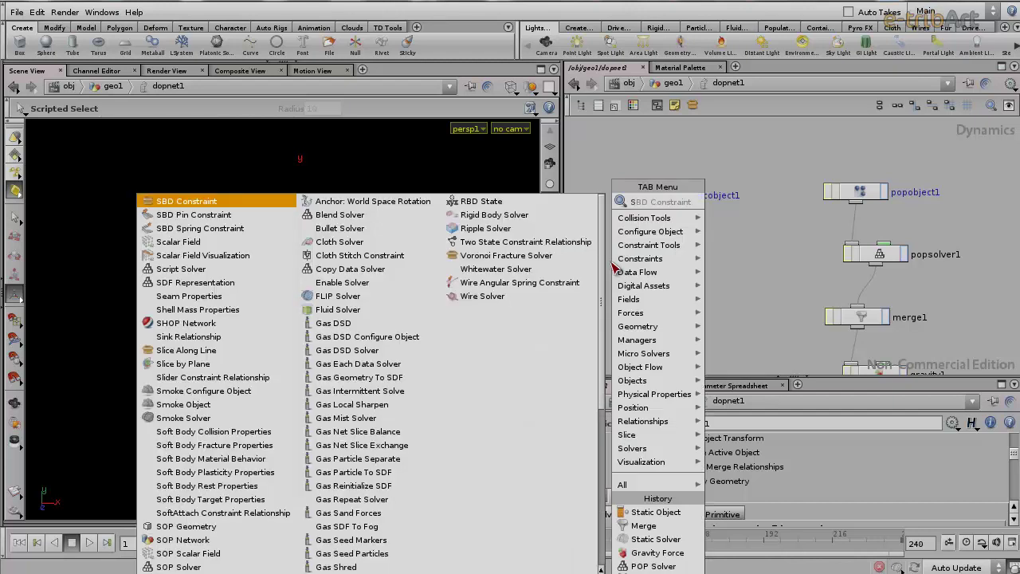
{"action": "left_click", "coordinate": [705, 201]}
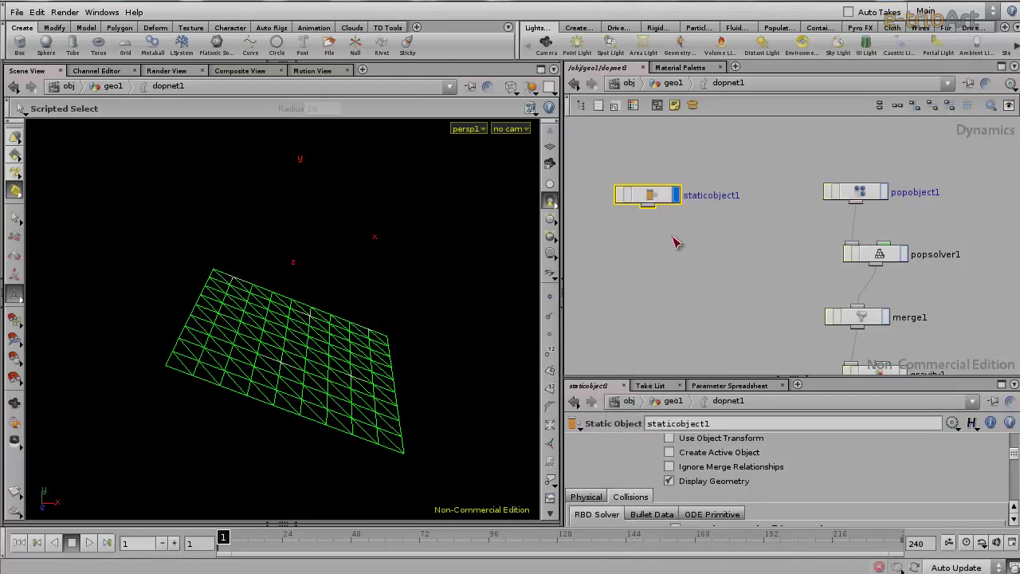
{"action": "left_click", "coordinate": [673, 242]}
{"action": "left_click", "coordinate": [674, 242]}
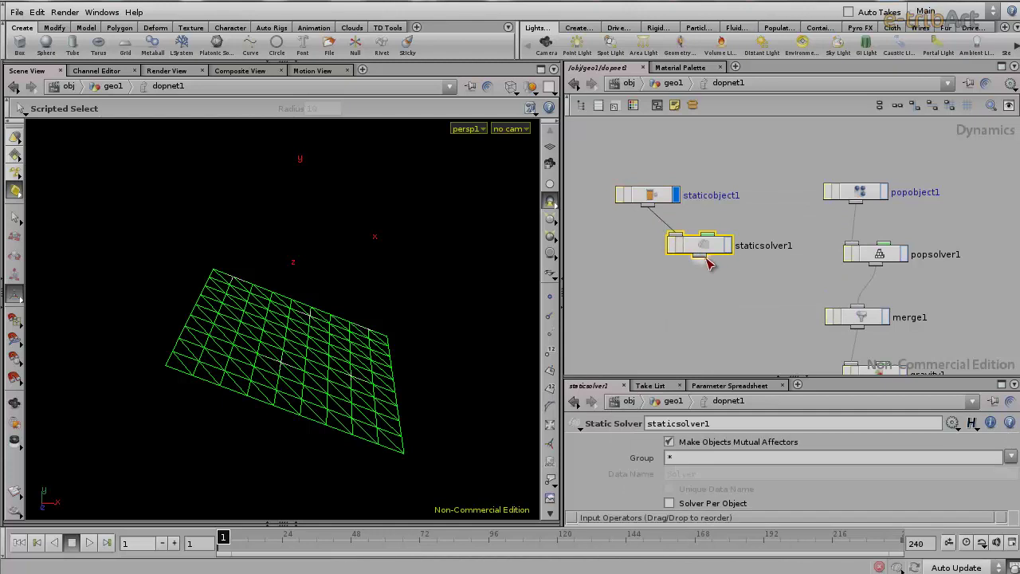
Step: Zoom out over the whole DOP network and select gravity1 to view its force
{"action": "scroll", "coordinate": [929, 302], "scroll_direction": "down", "scroll_amount": 2}
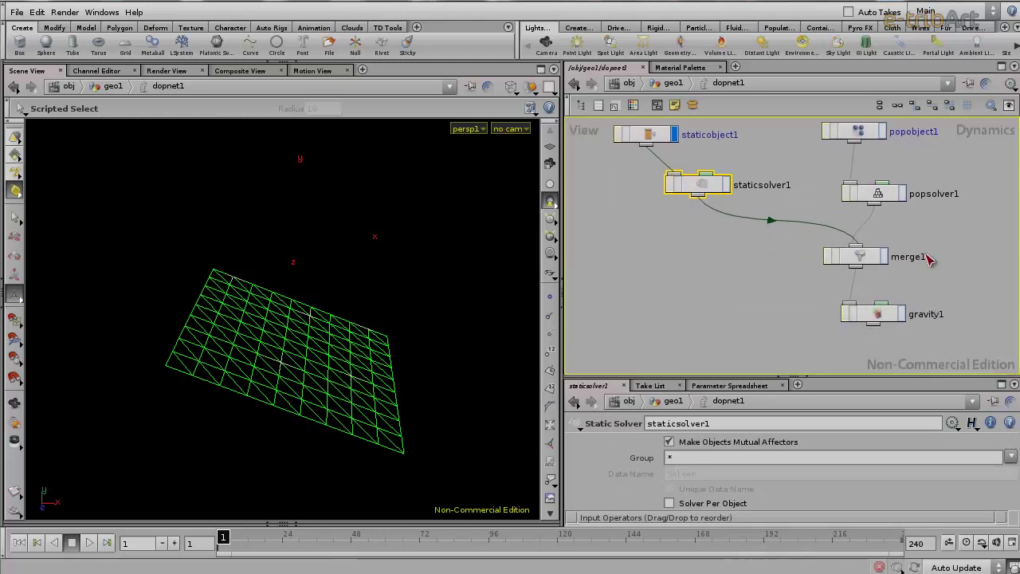
{"action": "scroll", "coordinate": [922, 277], "scroll_direction": "down", "scroll_amount": 1}
{"action": "middle_click_drag", "start_coordinate": [893, 299], "coordinate": [854, 329]}
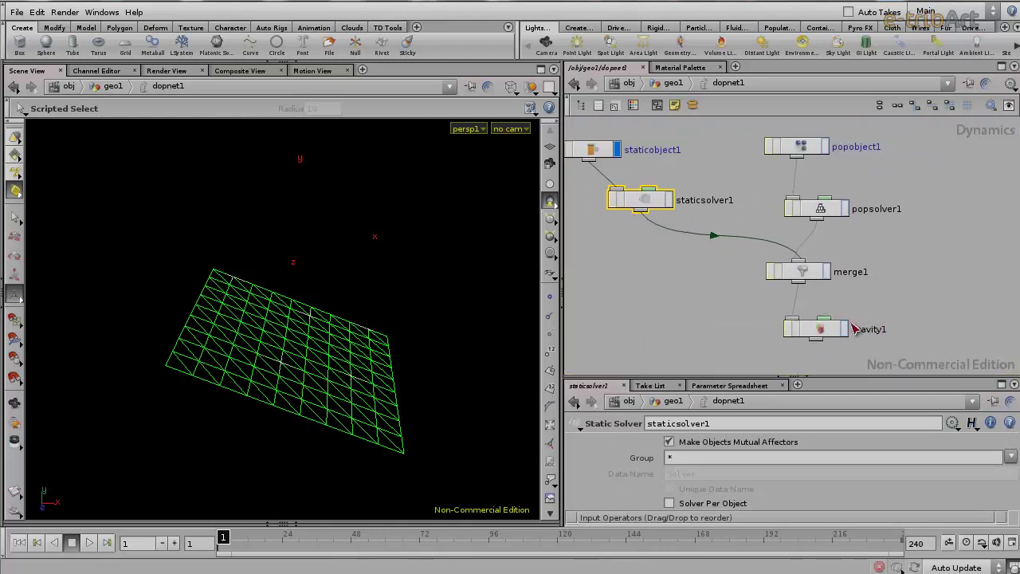
{"action": "left_click", "coordinate": [817, 328]}
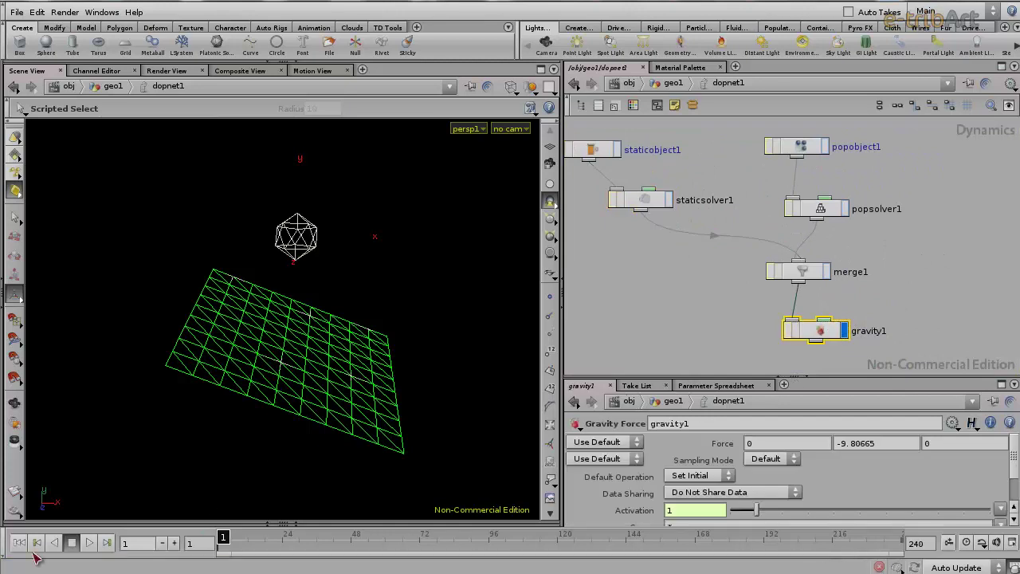
Step: Play the simulation to watch particles fall through the grid, tumble the view, then select merge1
{"action": "left_click", "coordinate": [89, 542]}
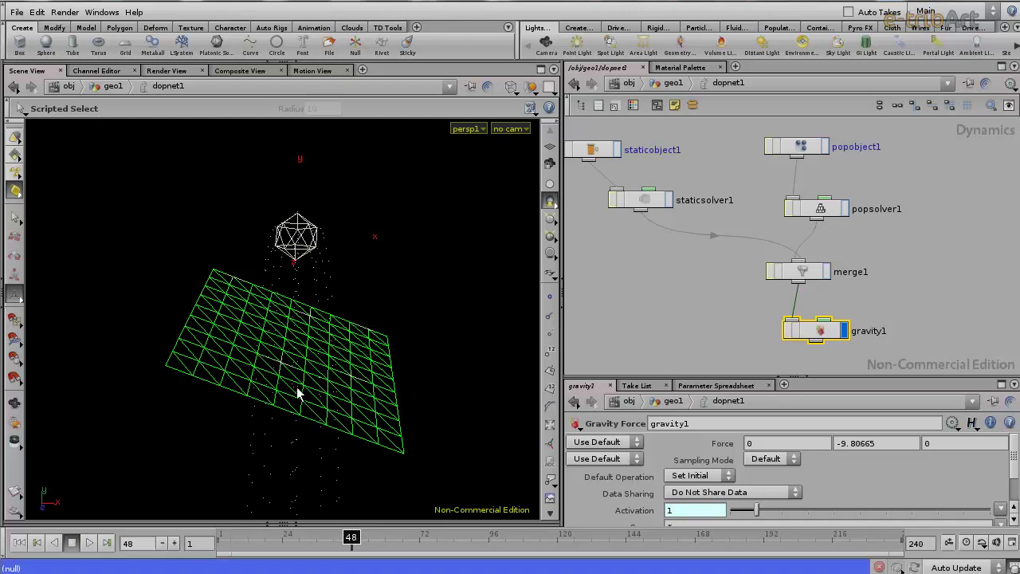
{"action": "left_click_drag", "start_coordinate": [294, 380], "coordinate": [292, 342]}
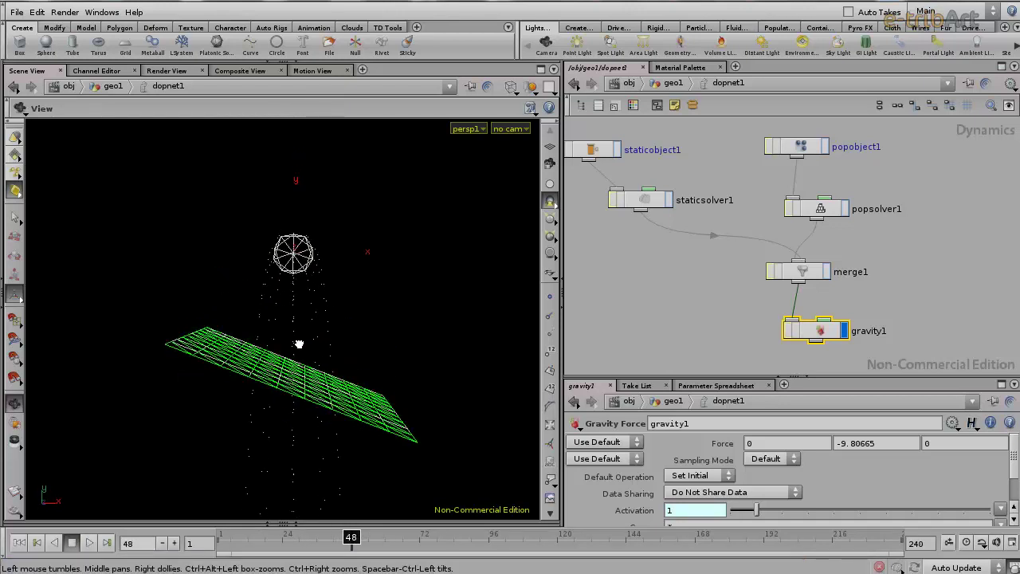
{"action": "left_click_drag", "start_coordinate": [664, 193], "coordinate": [809, 232]}
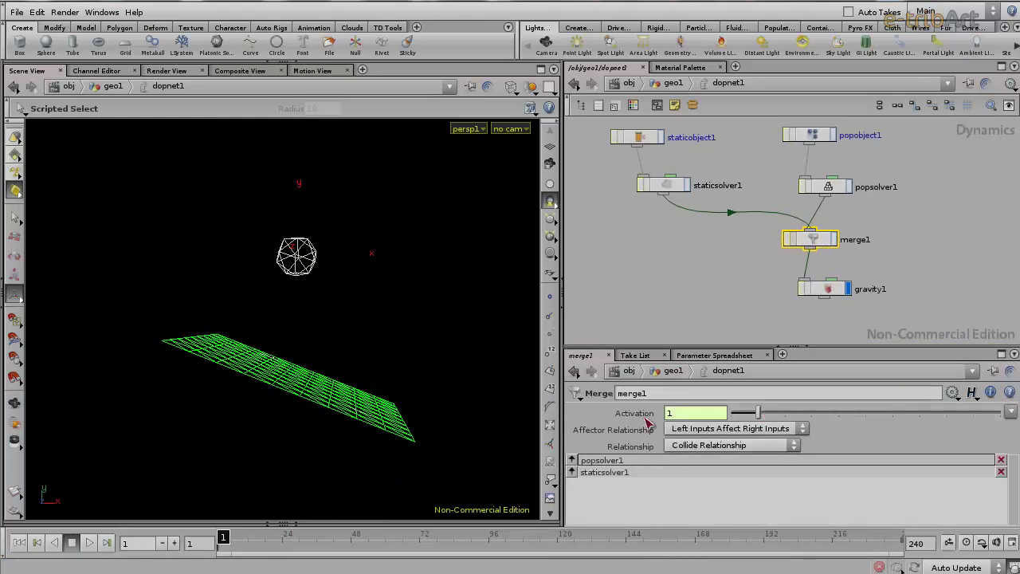
Step: Move staticsolver1 above popsolver1 in merge1's Input Operators order
{"action": "left_click", "coordinate": [571, 471]}
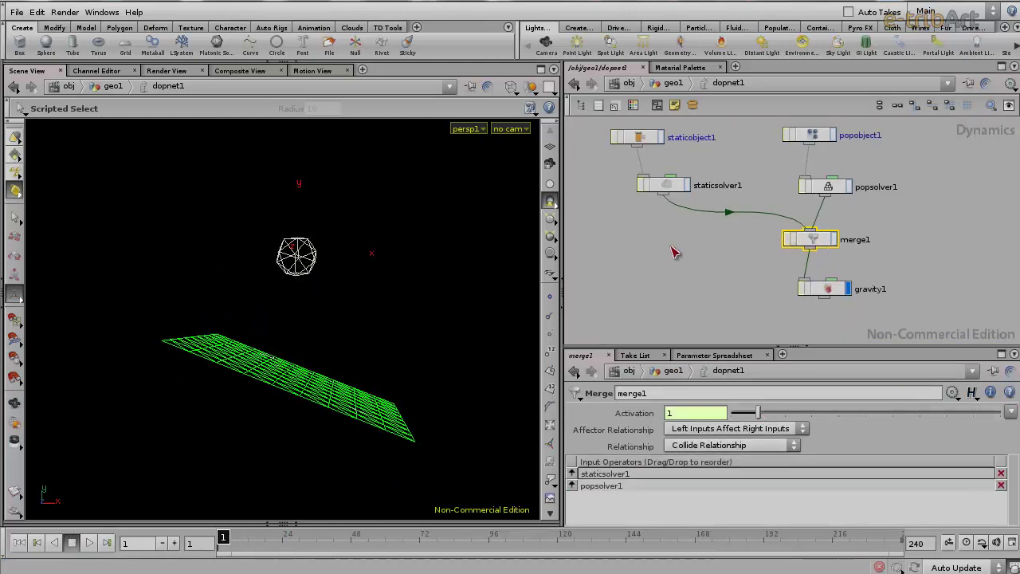
{"action": "scroll", "coordinate": [679, 264], "scroll_direction": "up", "scroll_amount": 2}
{"action": "left_click_drag", "start_coordinate": [860, 237], "coordinate": [843, 240]}
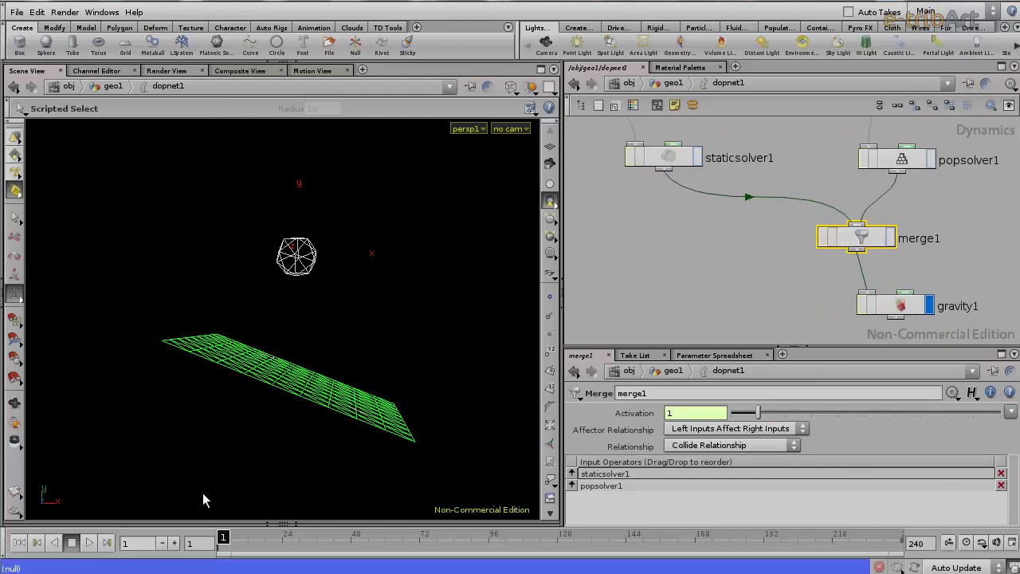
Step: Replay the simulation and tumble the view to check particles landing on the grid
{"action": "left_click", "coordinate": [90, 543]}
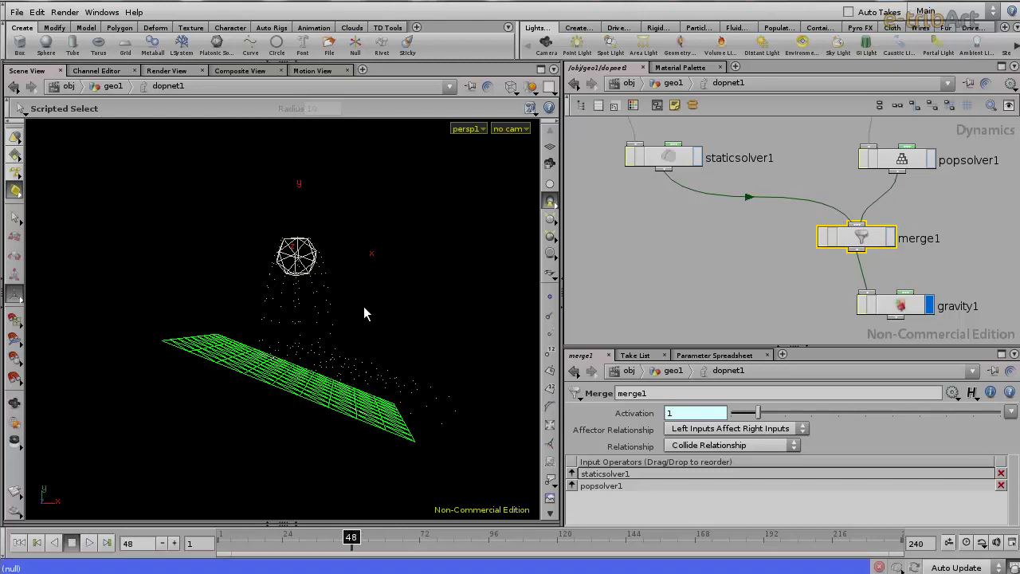
{"action": "key", "text": "Escape"}
{"action": "mouse_move", "coordinate": [398, 289]}
{"action": "left_mouse_down"}
{"action": "mouse_move", "coordinate": [341, 293]}
{"action": "mouse_move", "coordinate": [335, 263]}
{"action": "left_mouse_up"}
{"action": "key", "text": "Escape"}
{"action": "middle_click_drag", "start_coordinate": [861, 278], "coordinate": [765, 322]}
Step: Dive into popsolver1 and shift its source1 node to the left
{"action": "left_click", "coordinate": [807, 204]}
{"action": "double_click", "coordinate": [807, 203]}
{"action": "left_click_drag", "start_coordinate": [753, 164], "coordinate": [676, 184]}
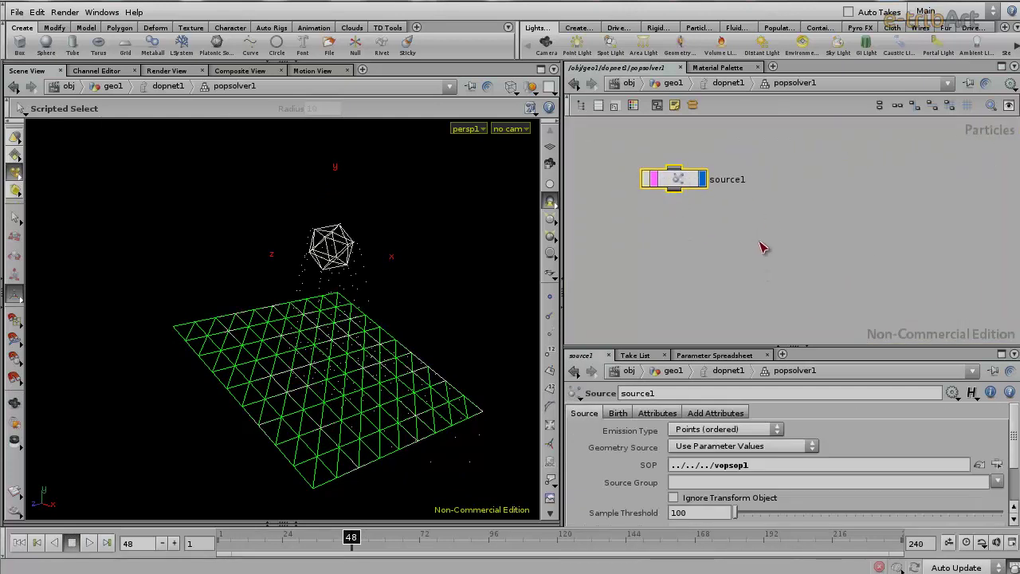
Step: Hop in and out of popsolver1 a few times, finishing at the geo1 network level
{"action": "left_click", "coordinate": [738, 86]}
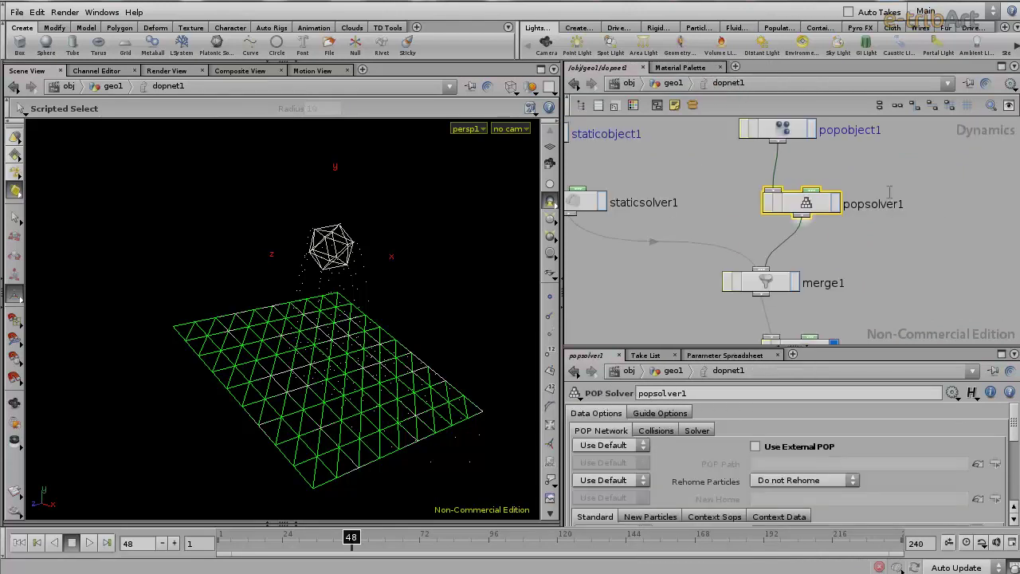
{"action": "scroll", "coordinate": [787, 225], "scroll_direction": "up", "scroll_amount": 2}
{"action": "scroll", "coordinate": [787, 225], "scroll_direction": "up", "scroll_amount": 2}
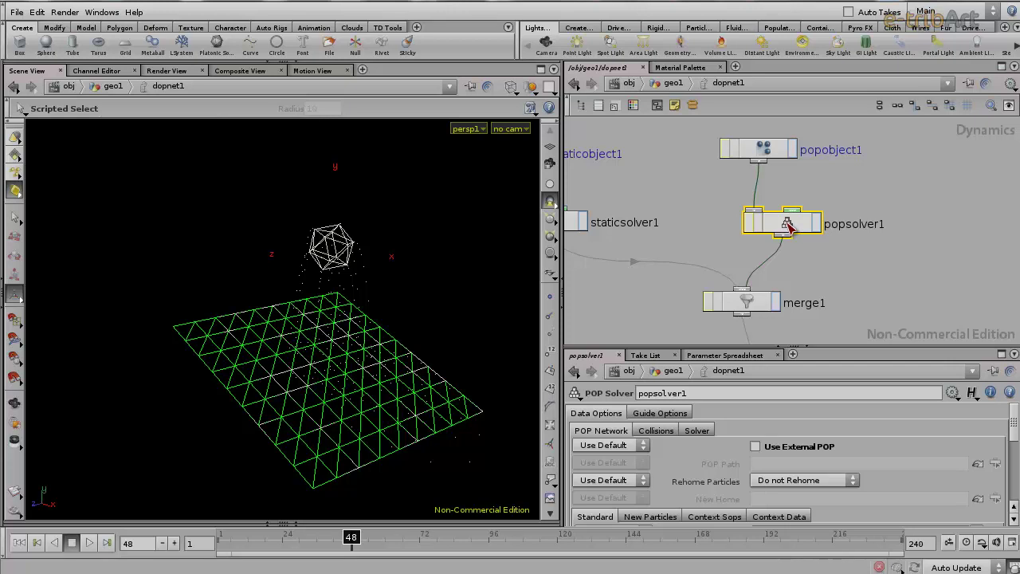
{"action": "double_click", "coordinate": [787, 225]}
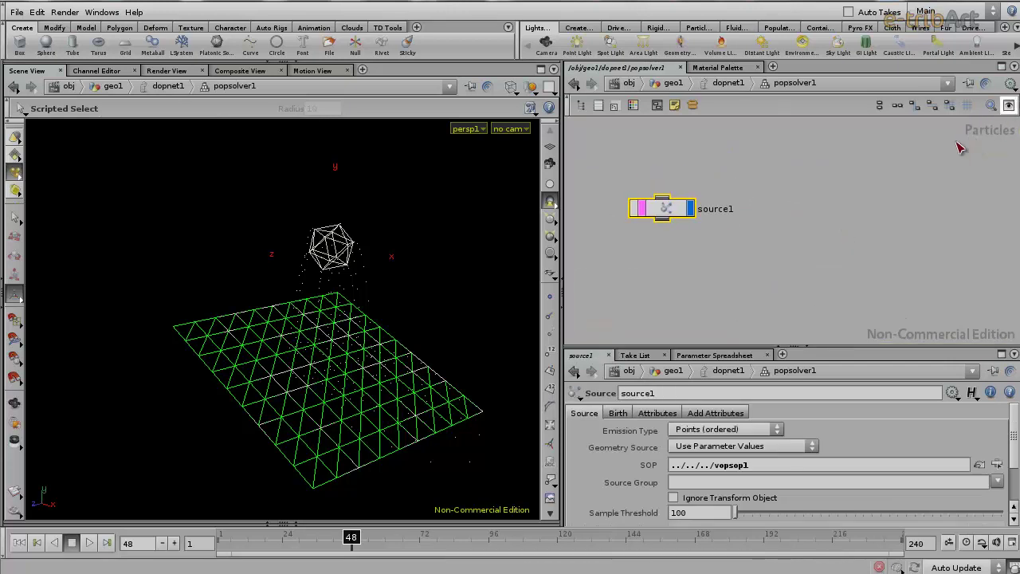
{"action": "left_click", "coordinate": [741, 84]}
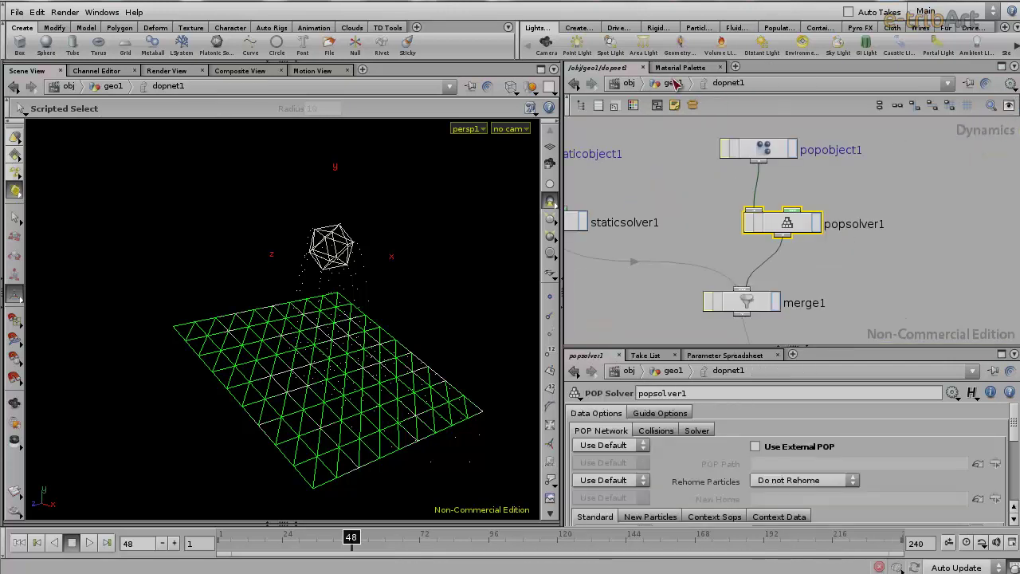
{"action": "mouse_move", "coordinate": [833, 287]}
{"action": "middle_mouse_down"}
{"action": "mouse_move", "coordinate": [876, 232]}
{"action": "mouse_move", "coordinate": [916, 206]}
{"action": "middle_mouse_up"}
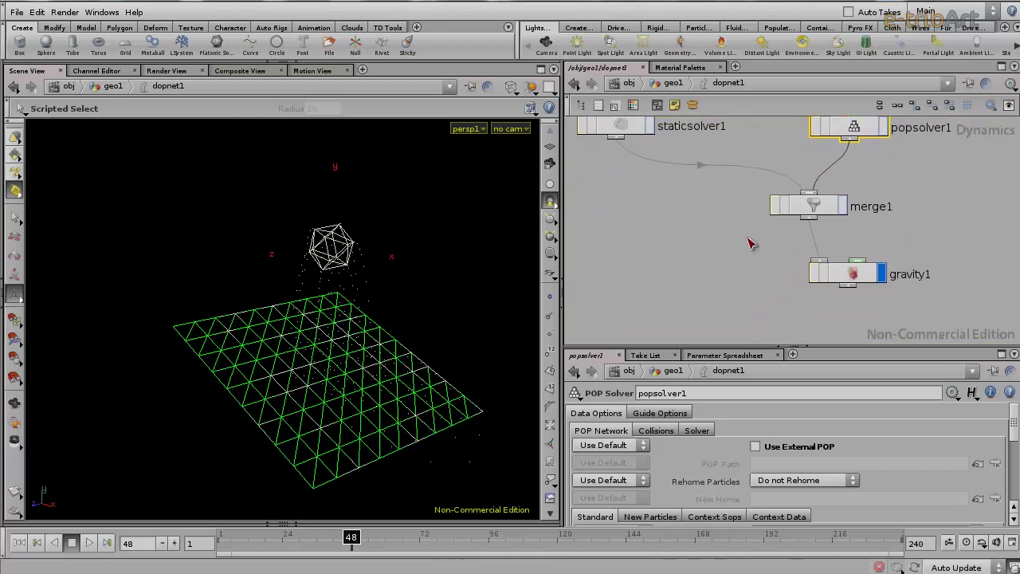
{"action": "middle_click_drag", "start_coordinate": [698, 249], "coordinate": [622, 335]}
{"action": "double_click", "coordinate": [784, 195]}
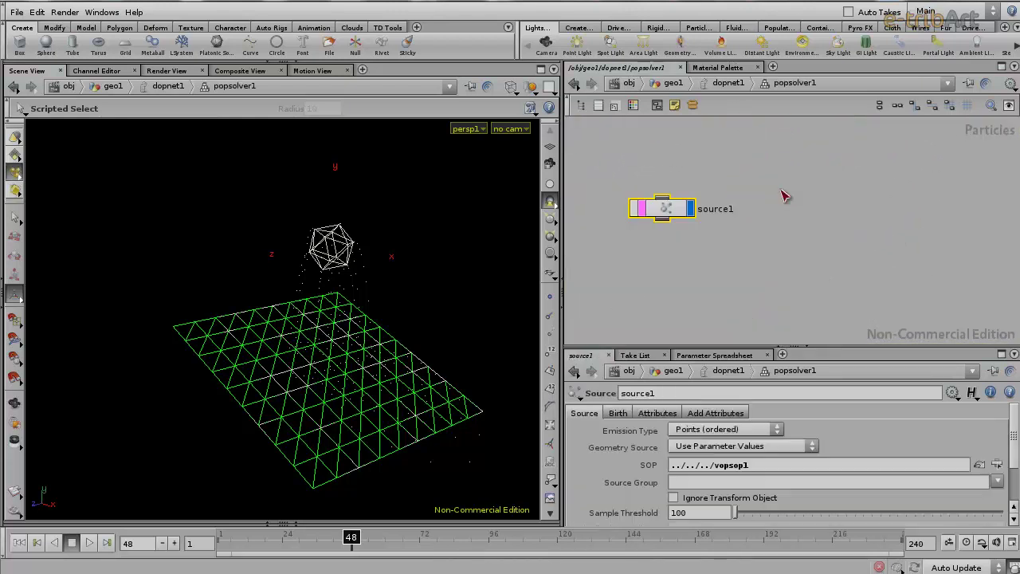
{"action": "middle_click_drag", "start_coordinate": [865, 216], "coordinate": [907, 199]}
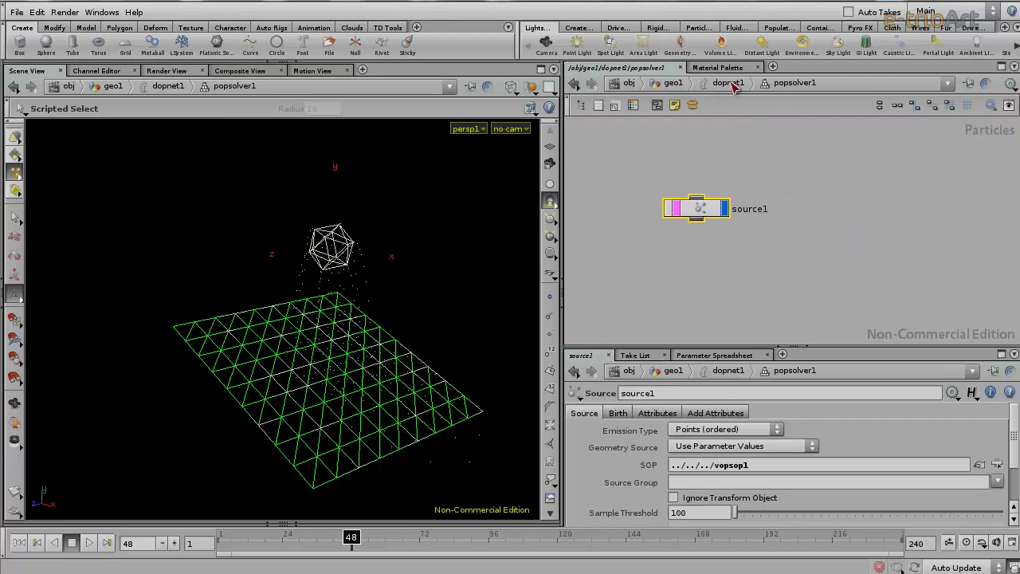
{"action": "left_click", "coordinate": [672, 82]}
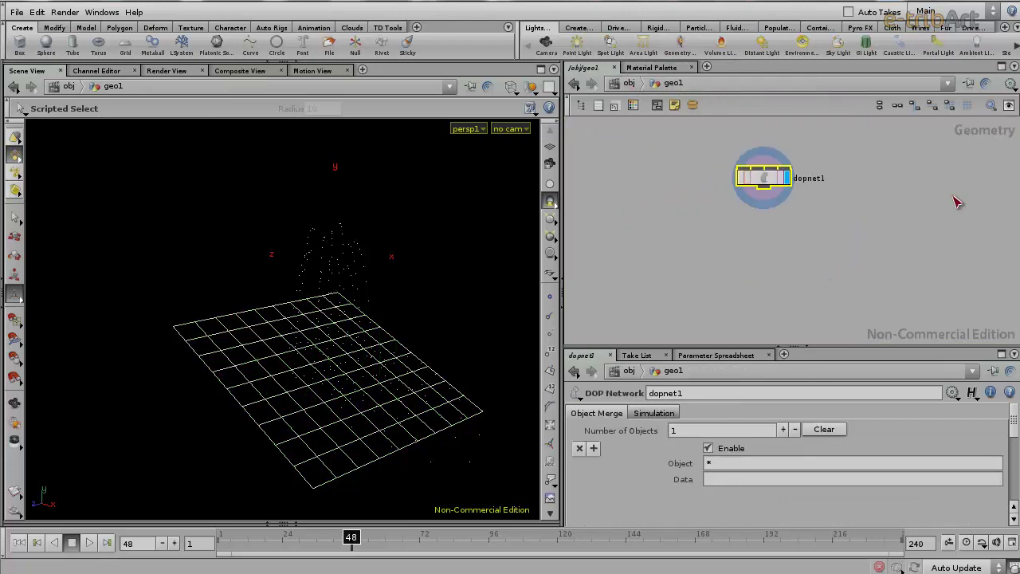
Step: Select popnet1 in geo1 and pan to bring its vopsop1 and point1 inputs into view
{"action": "mouse_move", "coordinate": [957, 202]}
{"action": "middle_mouse_down"}
{"action": "mouse_move", "coordinate": [871, 285]}
{"action": "mouse_move", "coordinate": [696, 220]}
{"action": "middle_mouse_up"}
{"action": "left_click", "coordinate": [826, 266]}
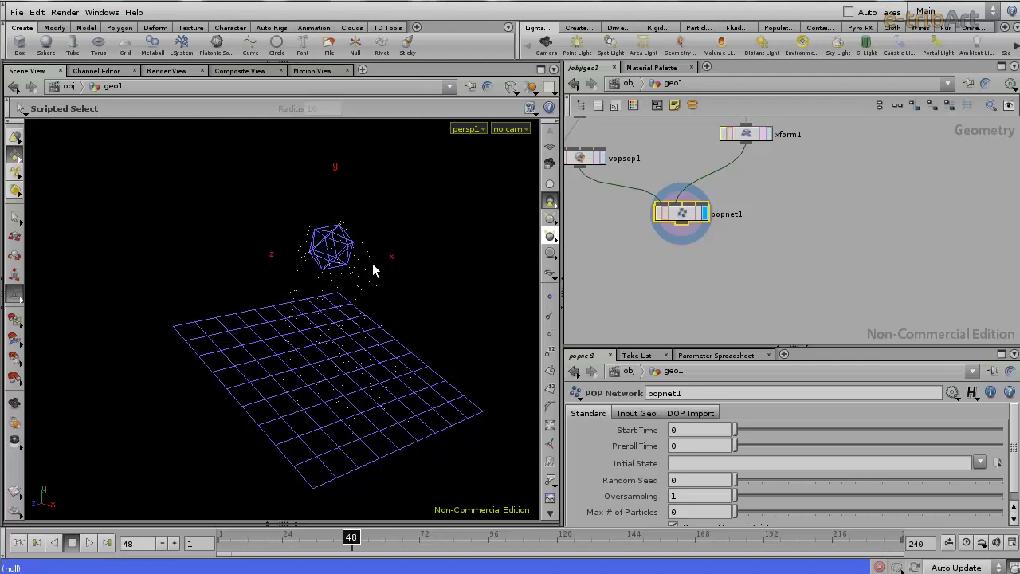
{"action": "mouse_move", "coordinate": [899, 235]}
{"action": "middle_mouse_down"}
{"action": "mouse_move", "coordinate": [771, 279]}
{"action": "mouse_move", "coordinate": [765, 229]}
{"action": "mouse_move", "coordinate": [1016, 191]}
{"action": "middle_mouse_up"}
{"action": "mouse_move", "coordinate": [607, 191]}
{"action": "middle_mouse_down"}
{"action": "mouse_move", "coordinate": [668, 250]}
{"action": "mouse_move", "coordinate": [646, 255]}
{"action": "middle_mouse_up"}
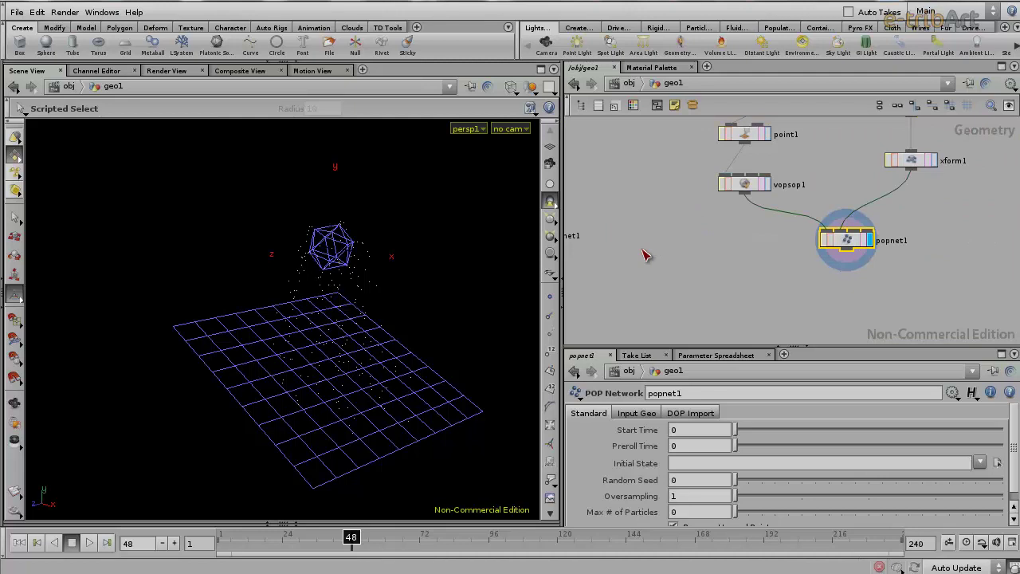